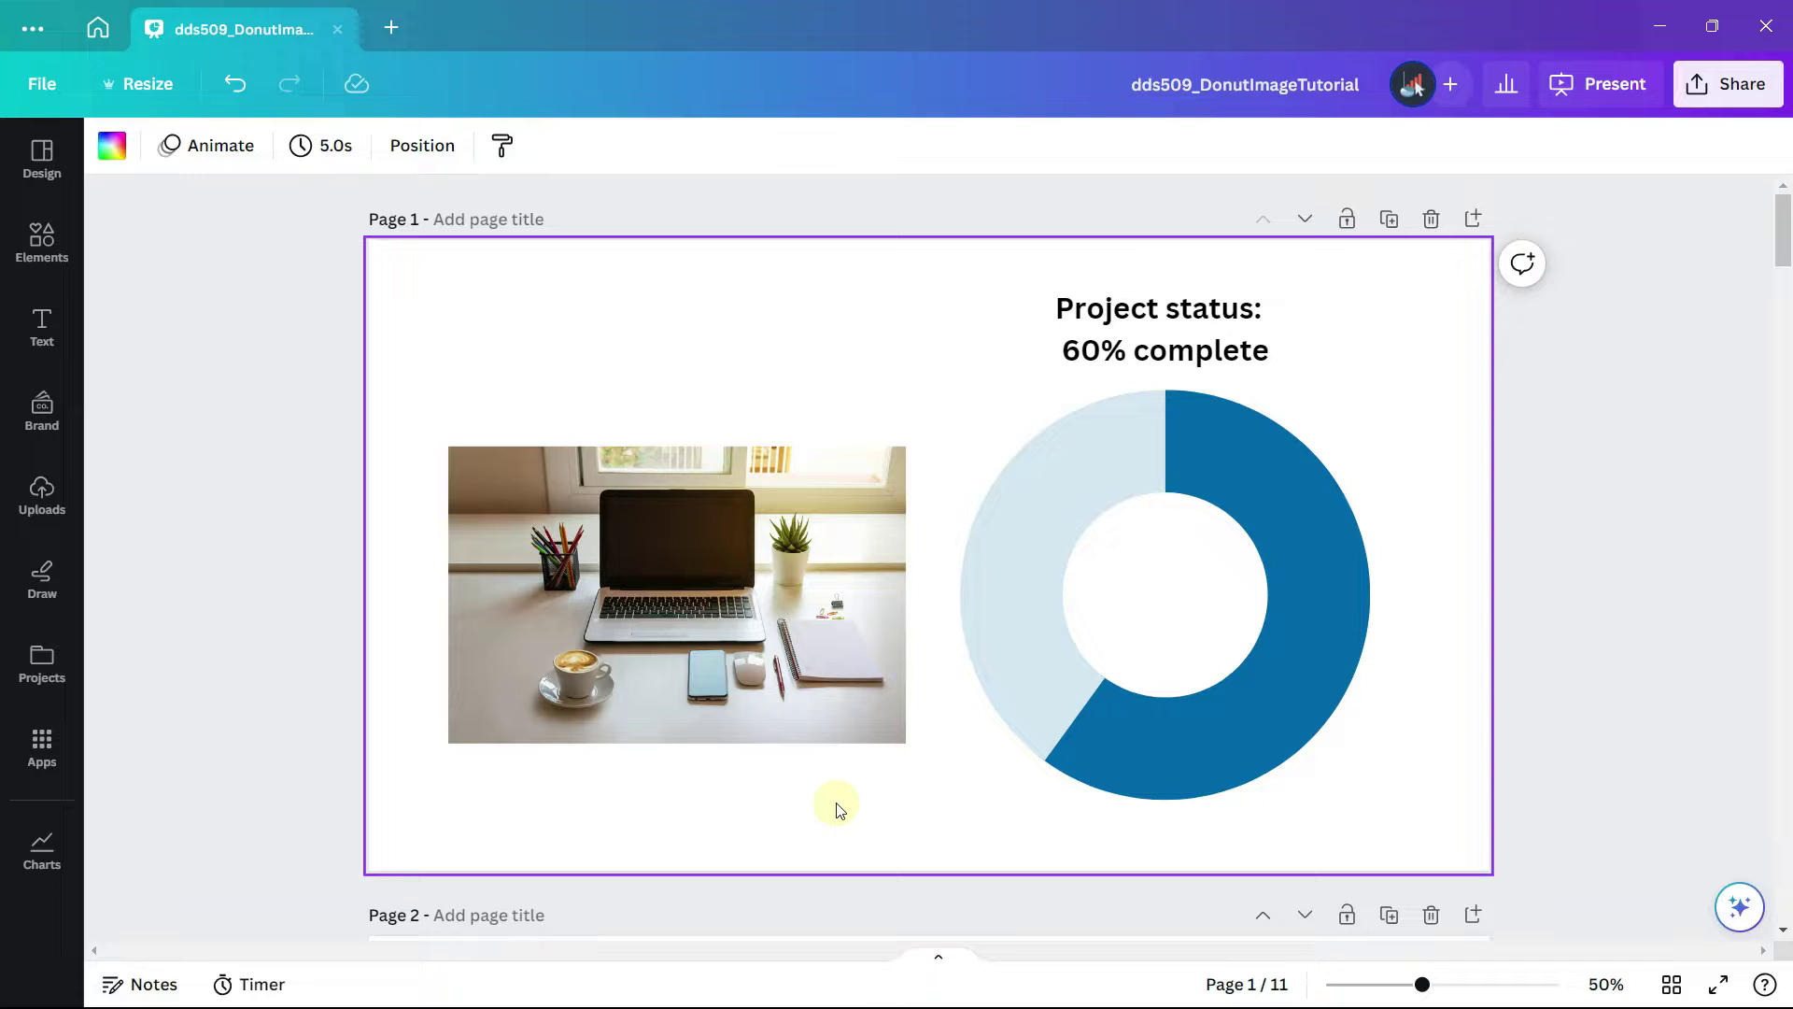
- Nudge the desk photo on page 1, then scroll down to bring page 2 into view
{"action": "mouse_move", "coordinate": [642, 691]}
{"action": "left_mouse_down"}
{"action": "mouse_move", "coordinate": [1138, 688]}
{"action": "mouse_move", "coordinate": [672, 681]}
{"action": "left_mouse_up"}
{"action": "scroll", "coordinate": [961, 744], "scroll_direction": "down", "scroll_amount": 6}
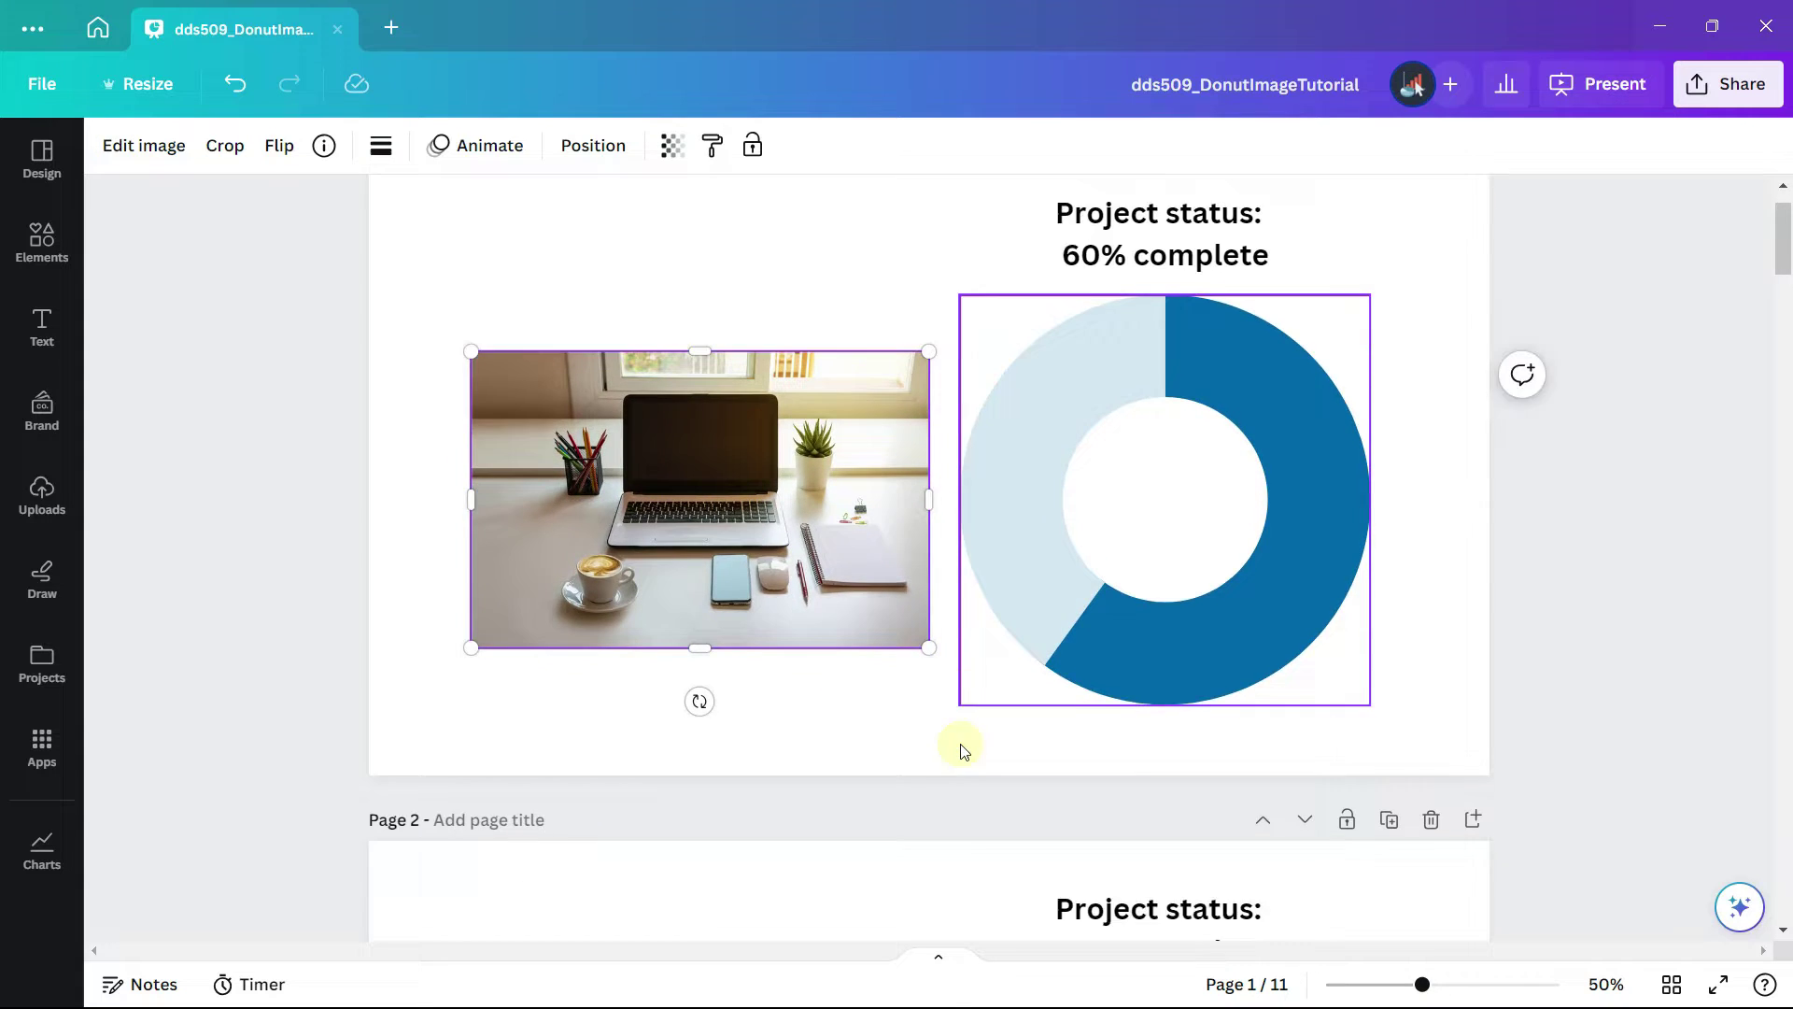
{"action": "scroll", "coordinate": [961, 744], "scroll_direction": "down", "scroll_amount": 1}
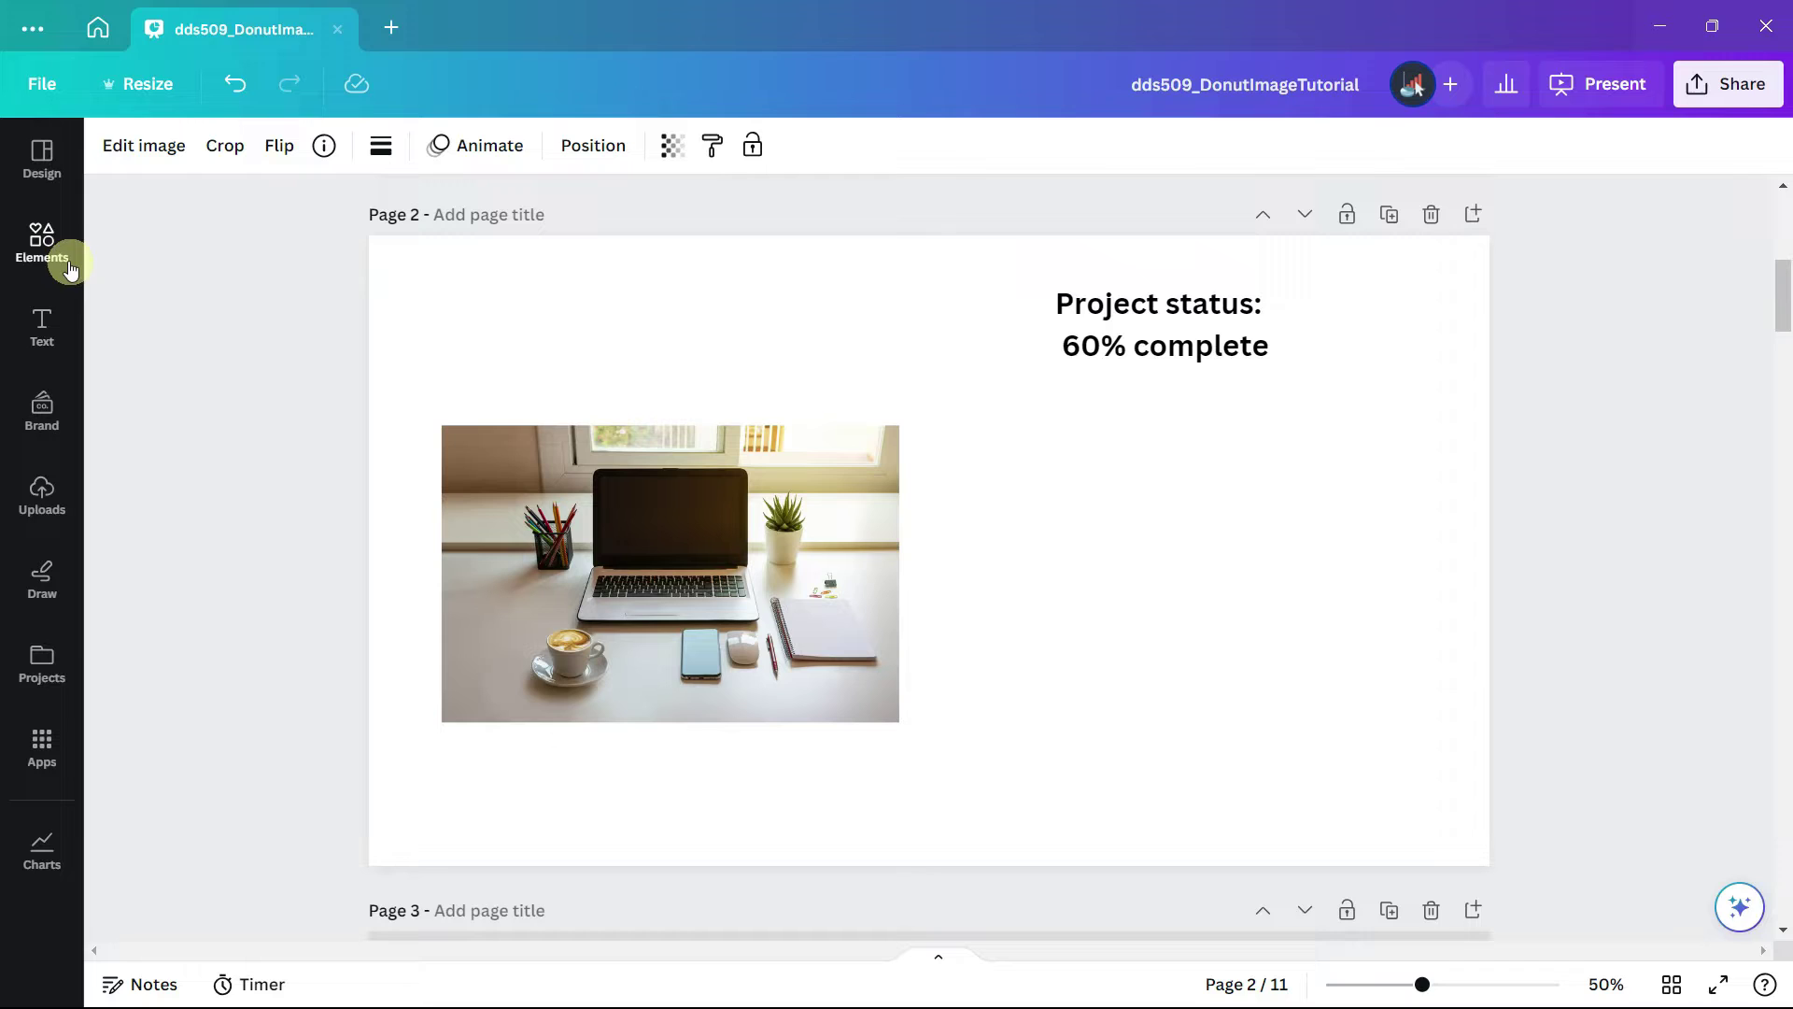
- Add a circle frame from Elements to page 2 and drop the desk photo into it
{"action": "left_click", "coordinate": [47, 241]}
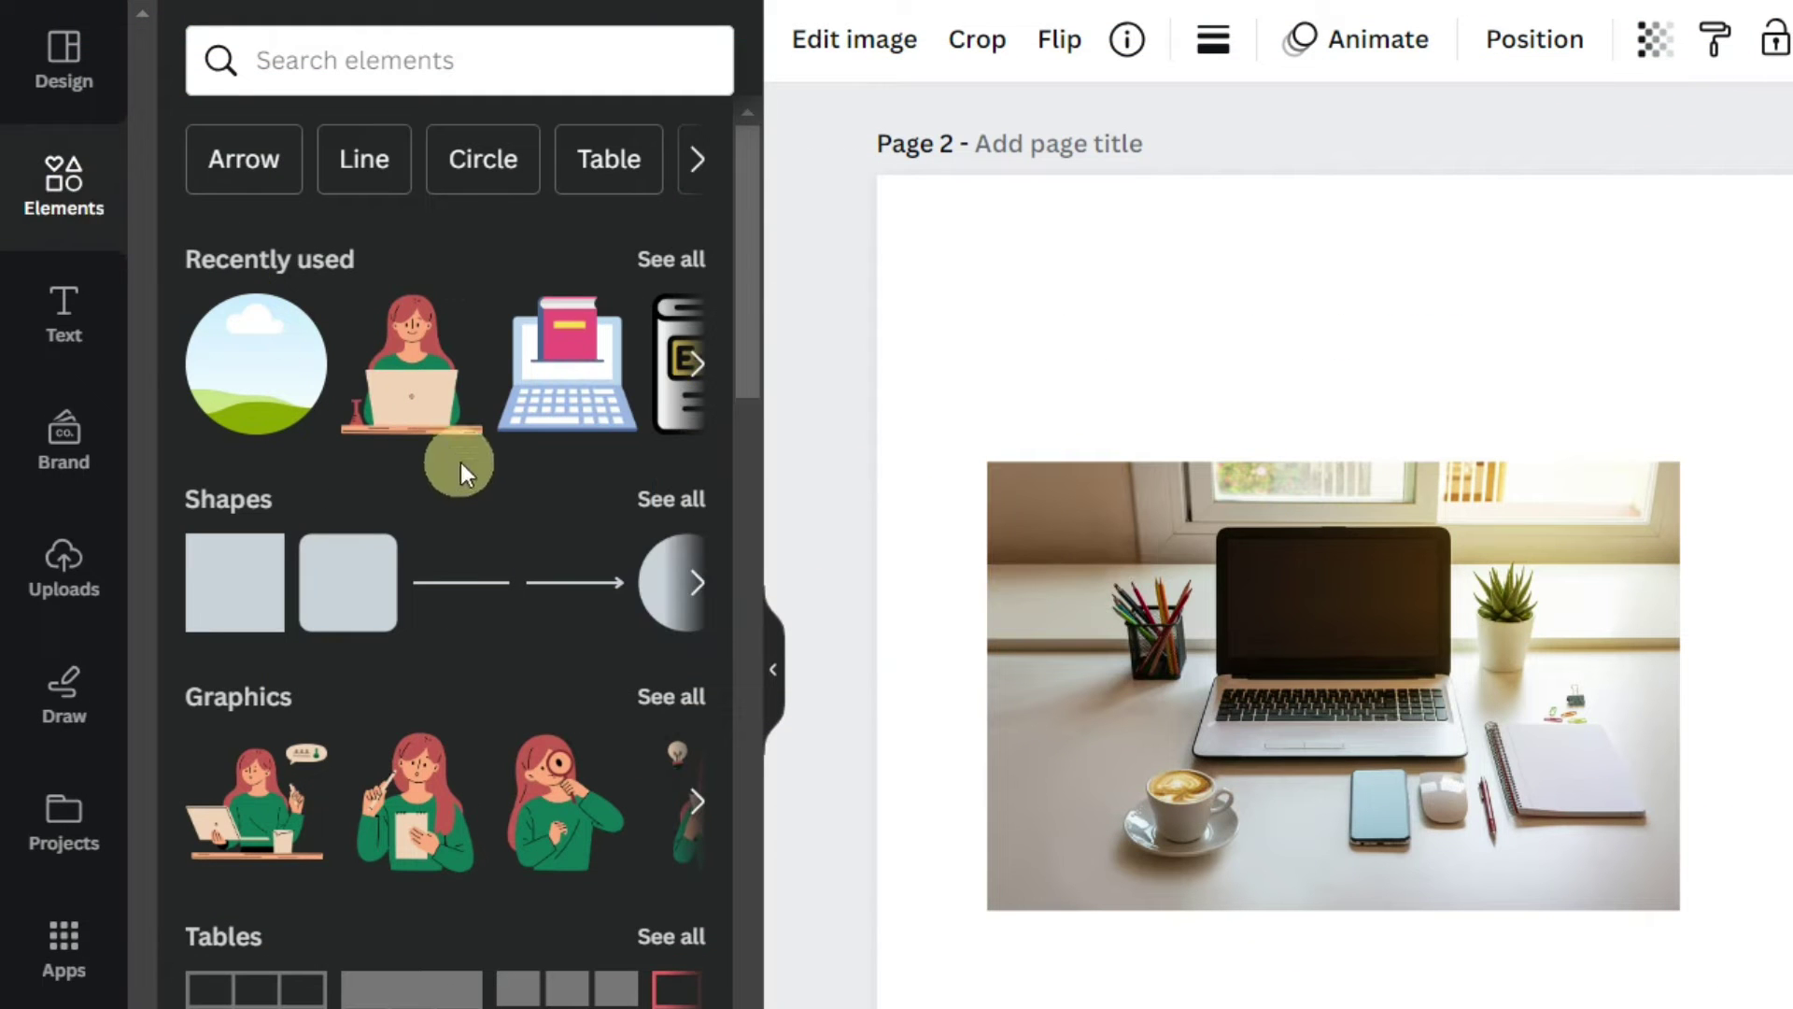
{"action": "scroll", "coordinate": [443, 481], "scroll_direction": "down", "scroll_amount": 10}
{"action": "scroll", "coordinate": [436, 551], "scroll_direction": "down", "scroll_amount": 9}
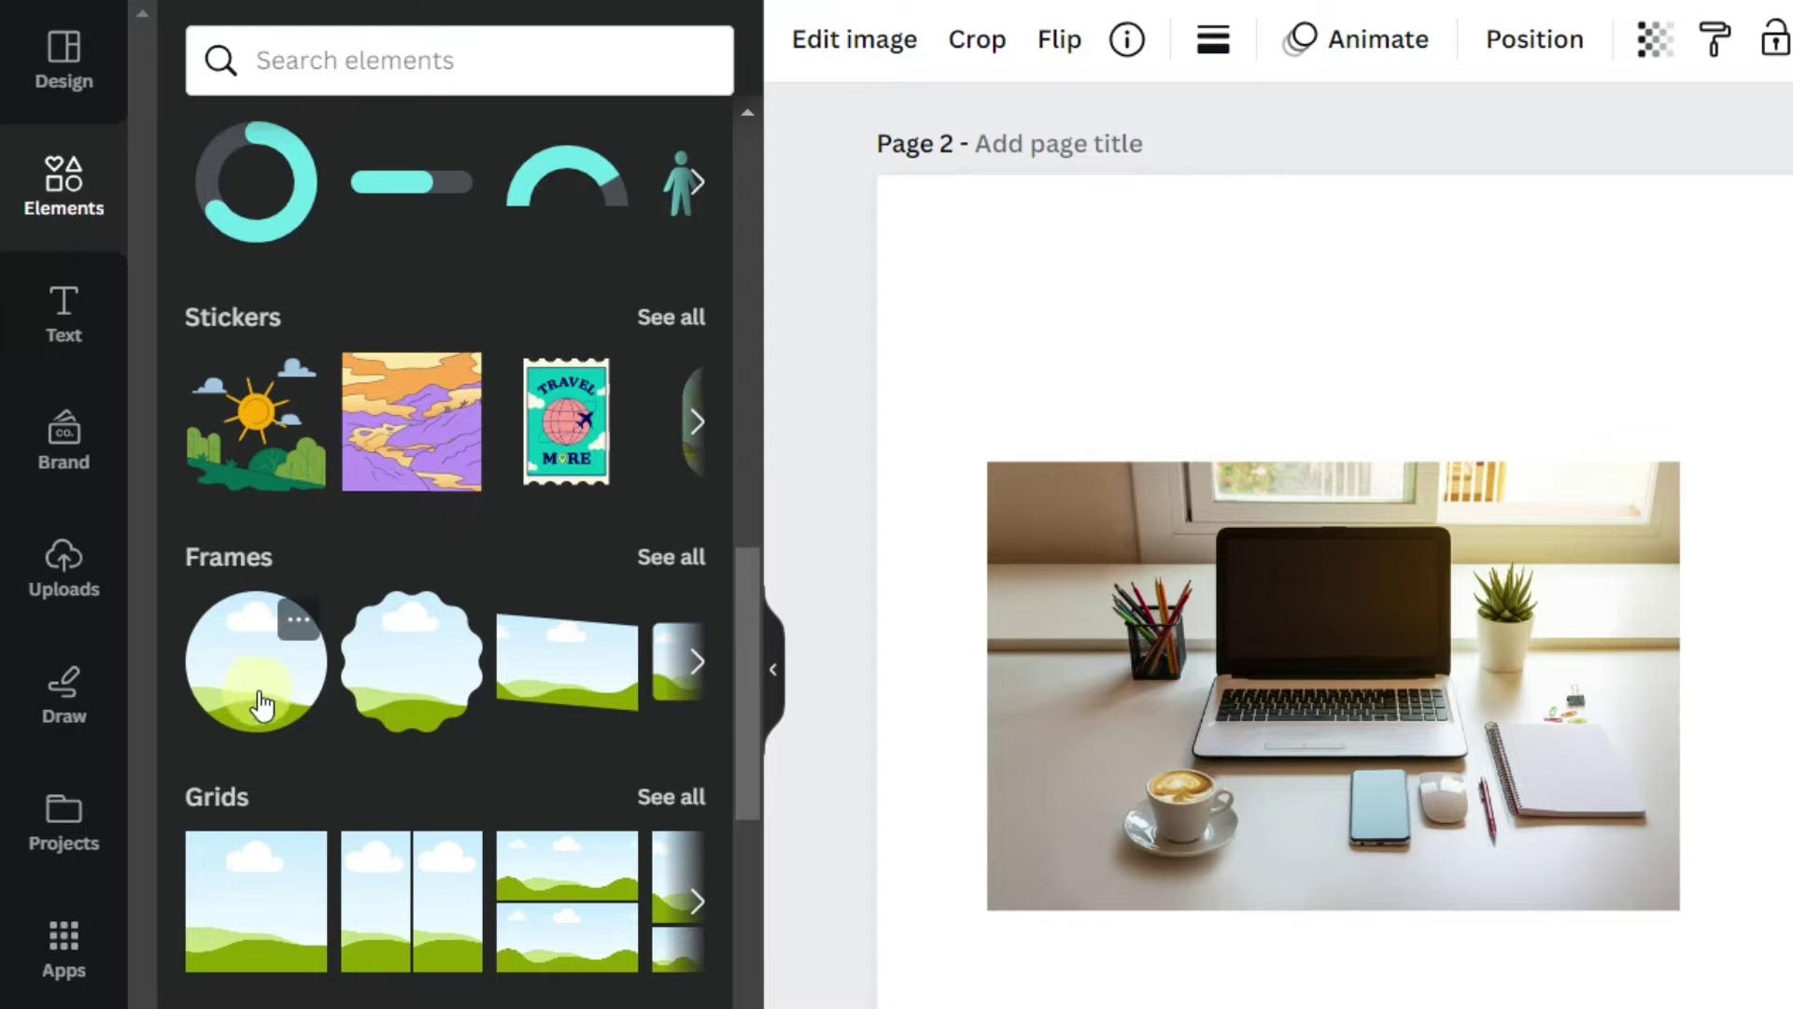
{"action": "left_click", "coordinate": [258, 699]}
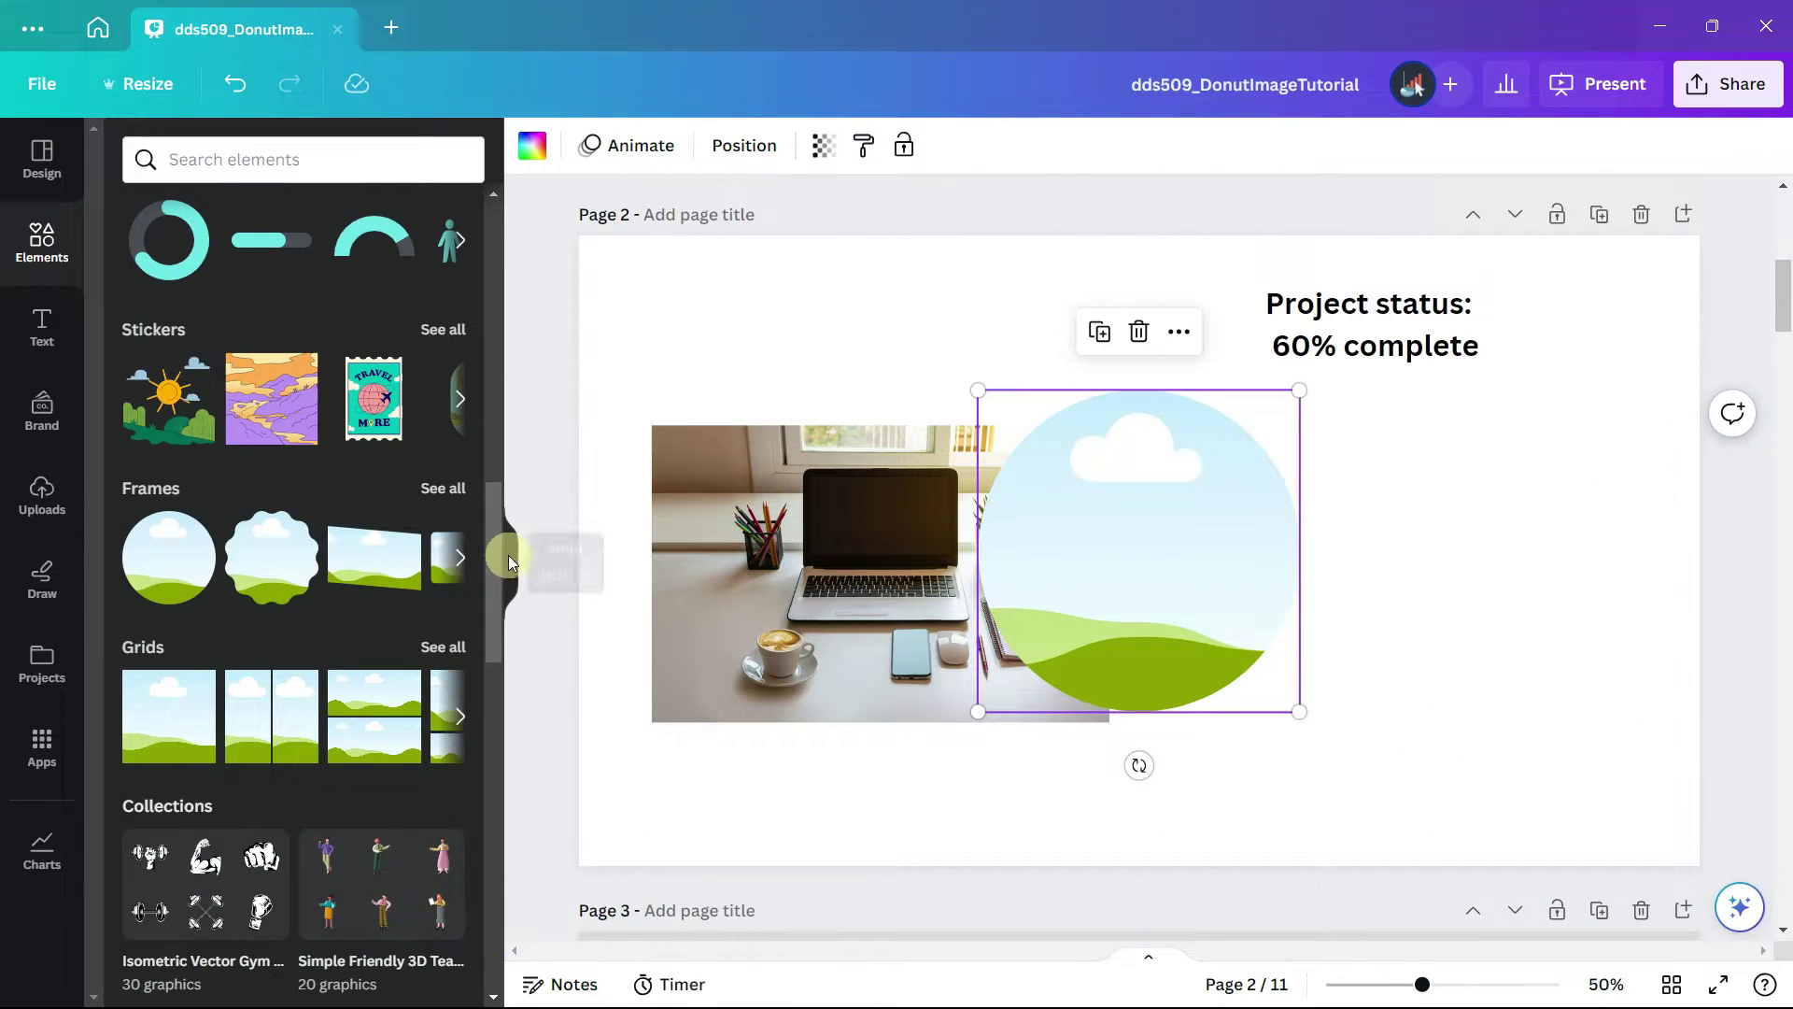
{"action": "left_click", "coordinate": [509, 560]}
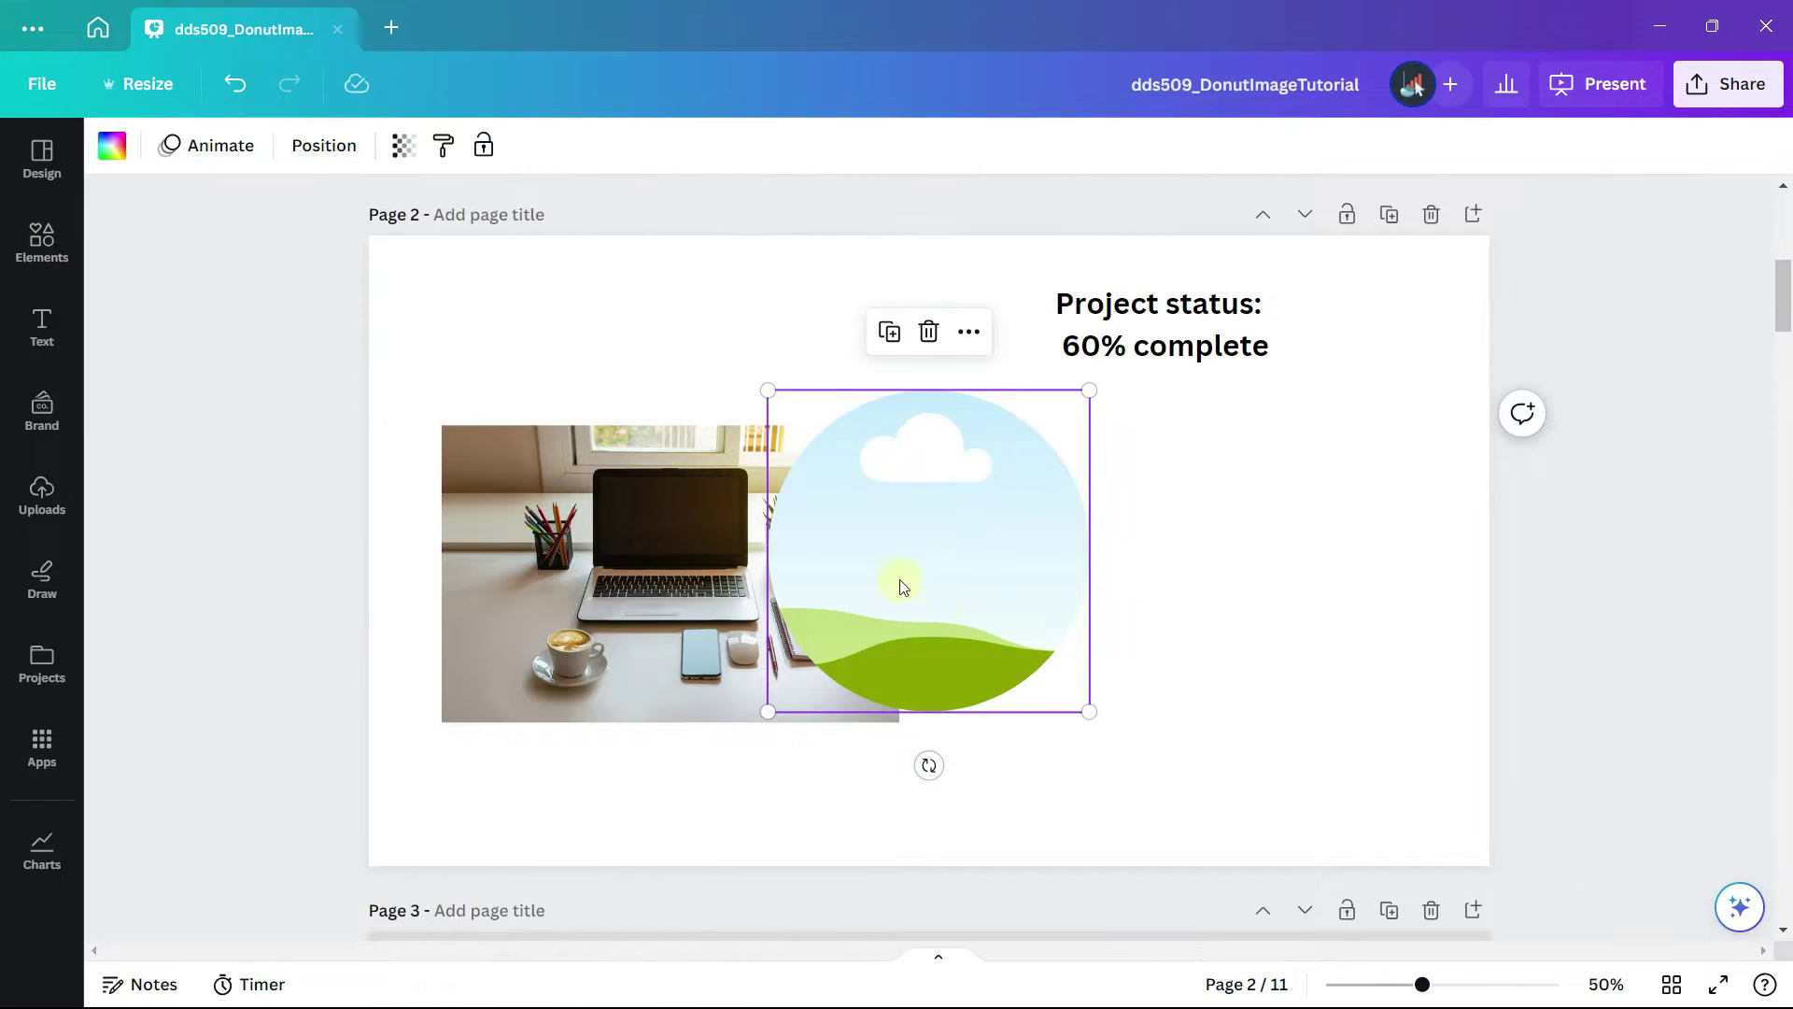
{"action": "left_click", "coordinate": [632, 673]}
{"action": "left_click_drag", "start_coordinate": [632, 672], "coordinate": [1083, 675]}
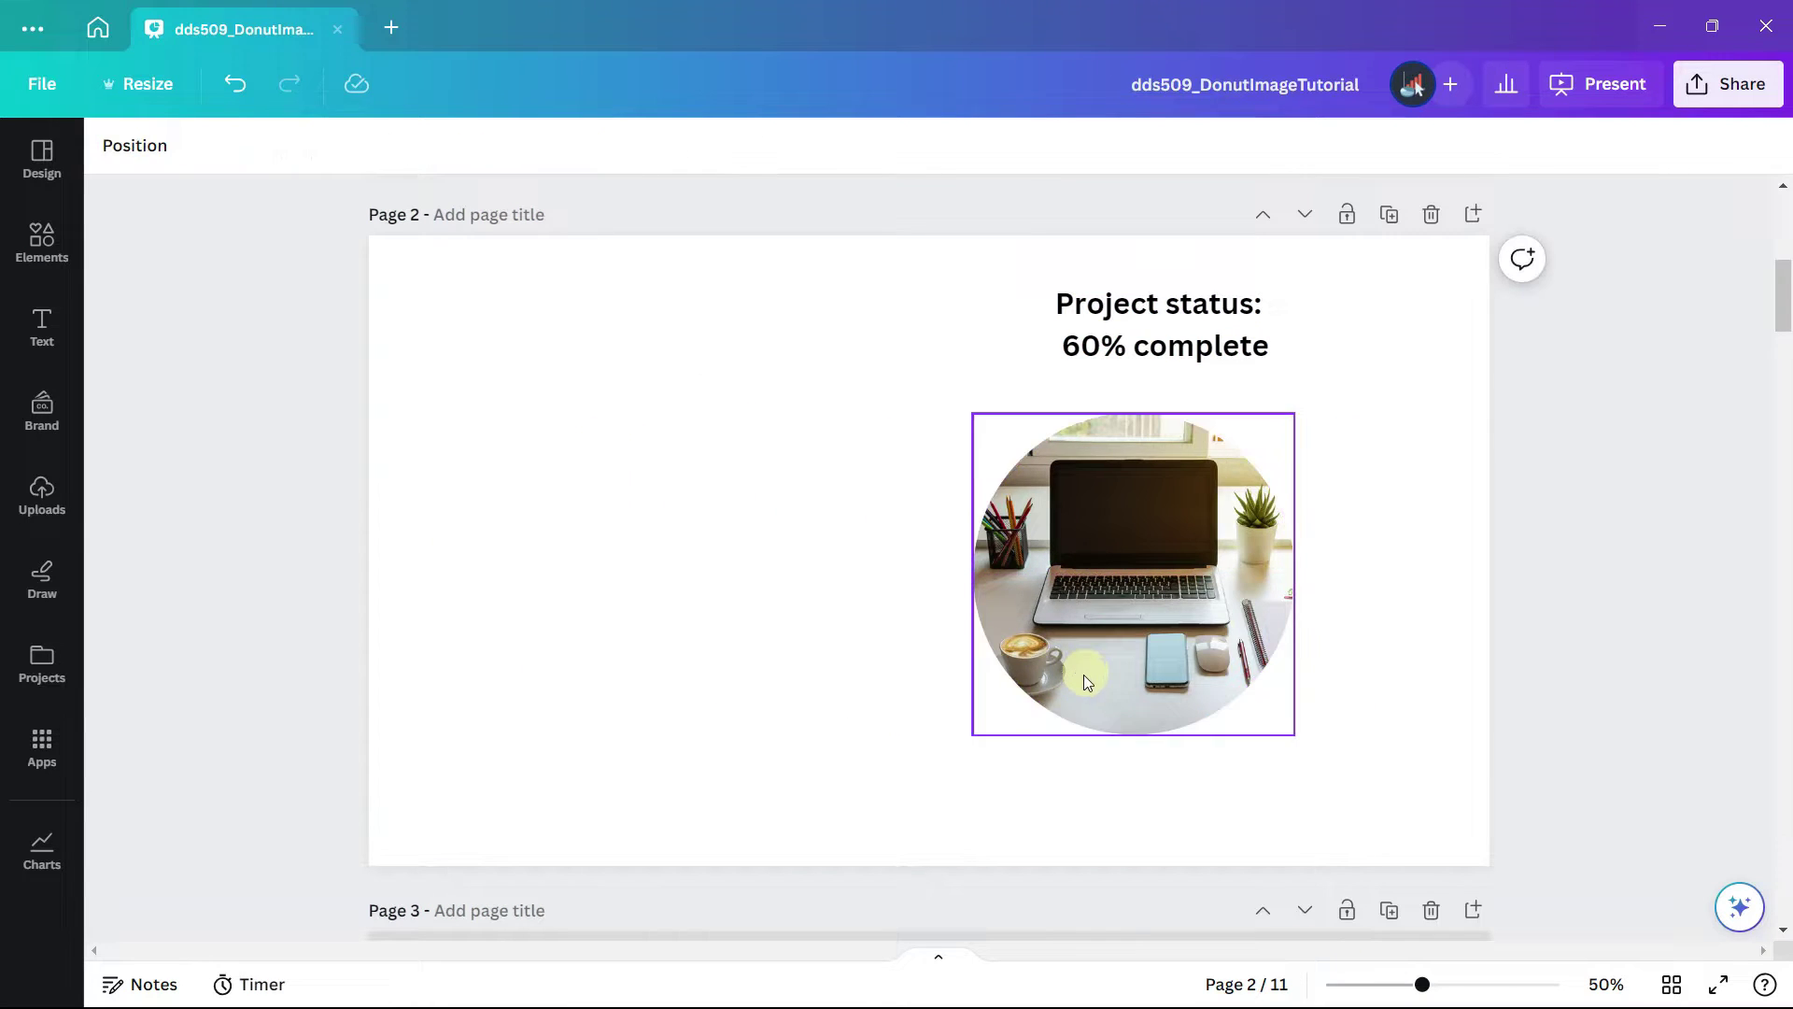
- Enlarge the circular photo and move it to the left of the title
{"action": "left_click", "coordinate": [1018, 664]}
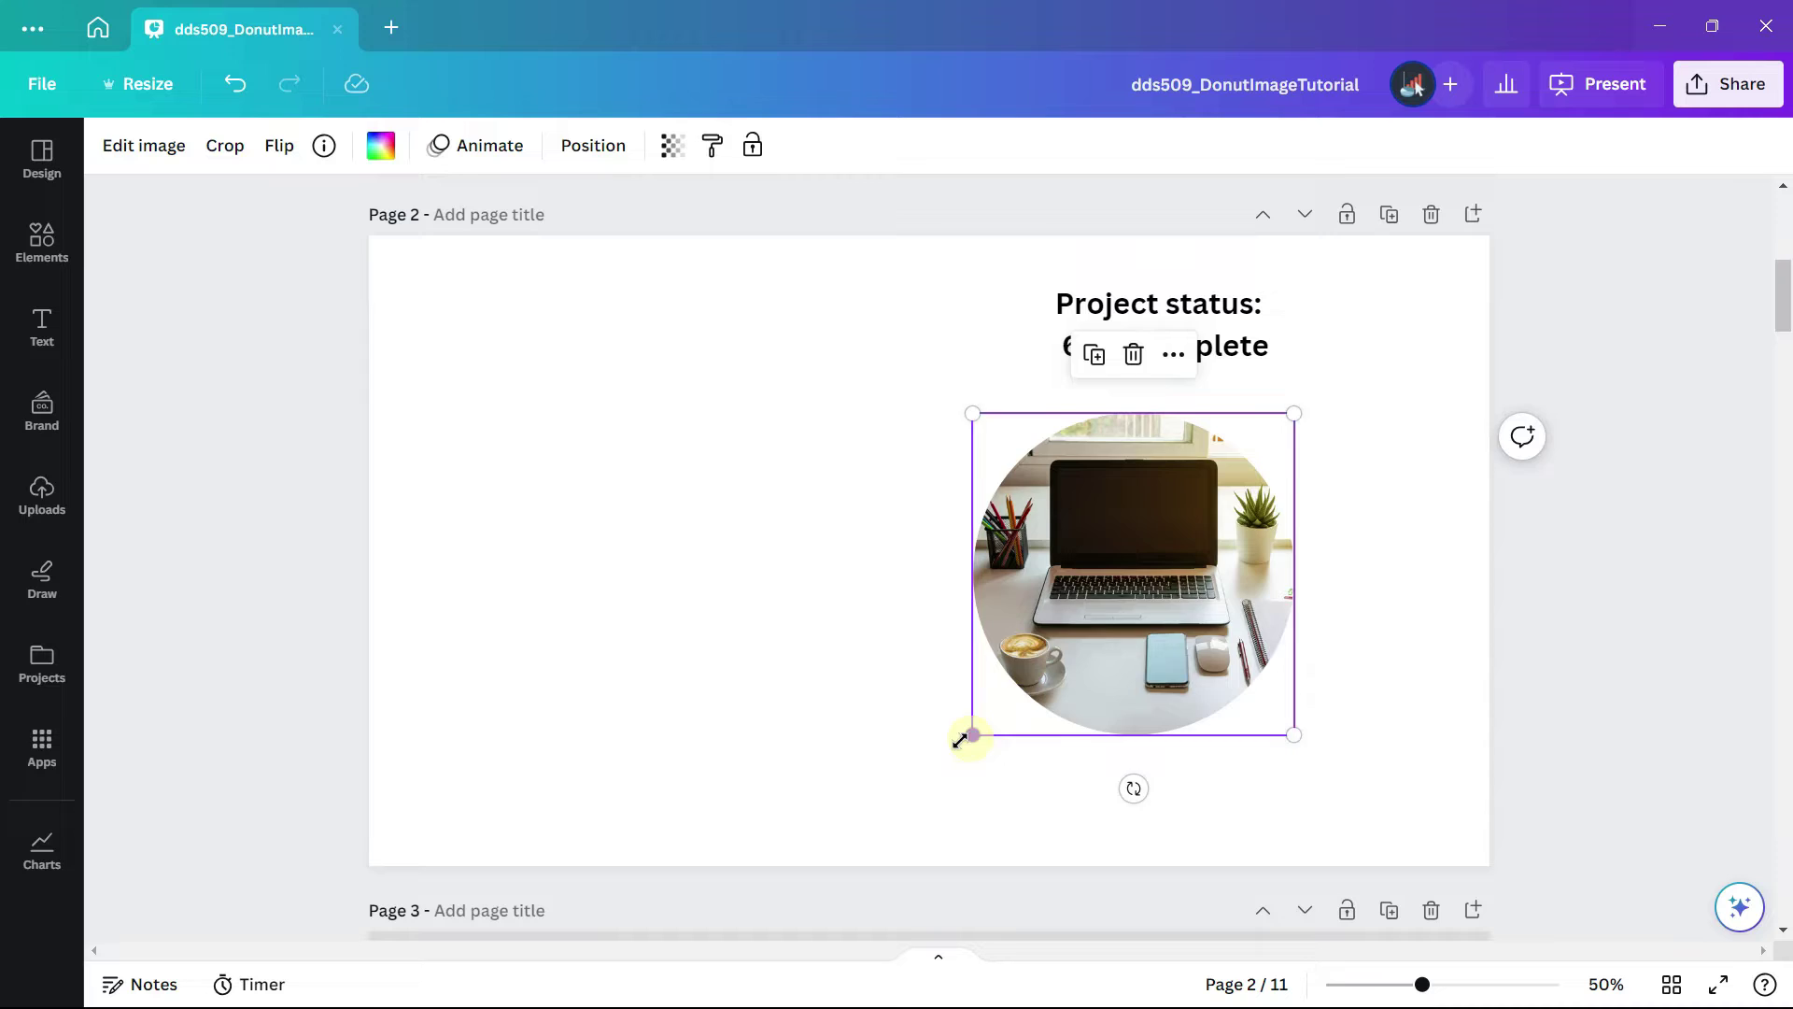
{"action": "left_click_drag", "start_coordinate": [962, 739], "coordinate": [898, 794]}
{"action": "left_click_drag", "start_coordinate": [1007, 668], "coordinate": [781, 631]}
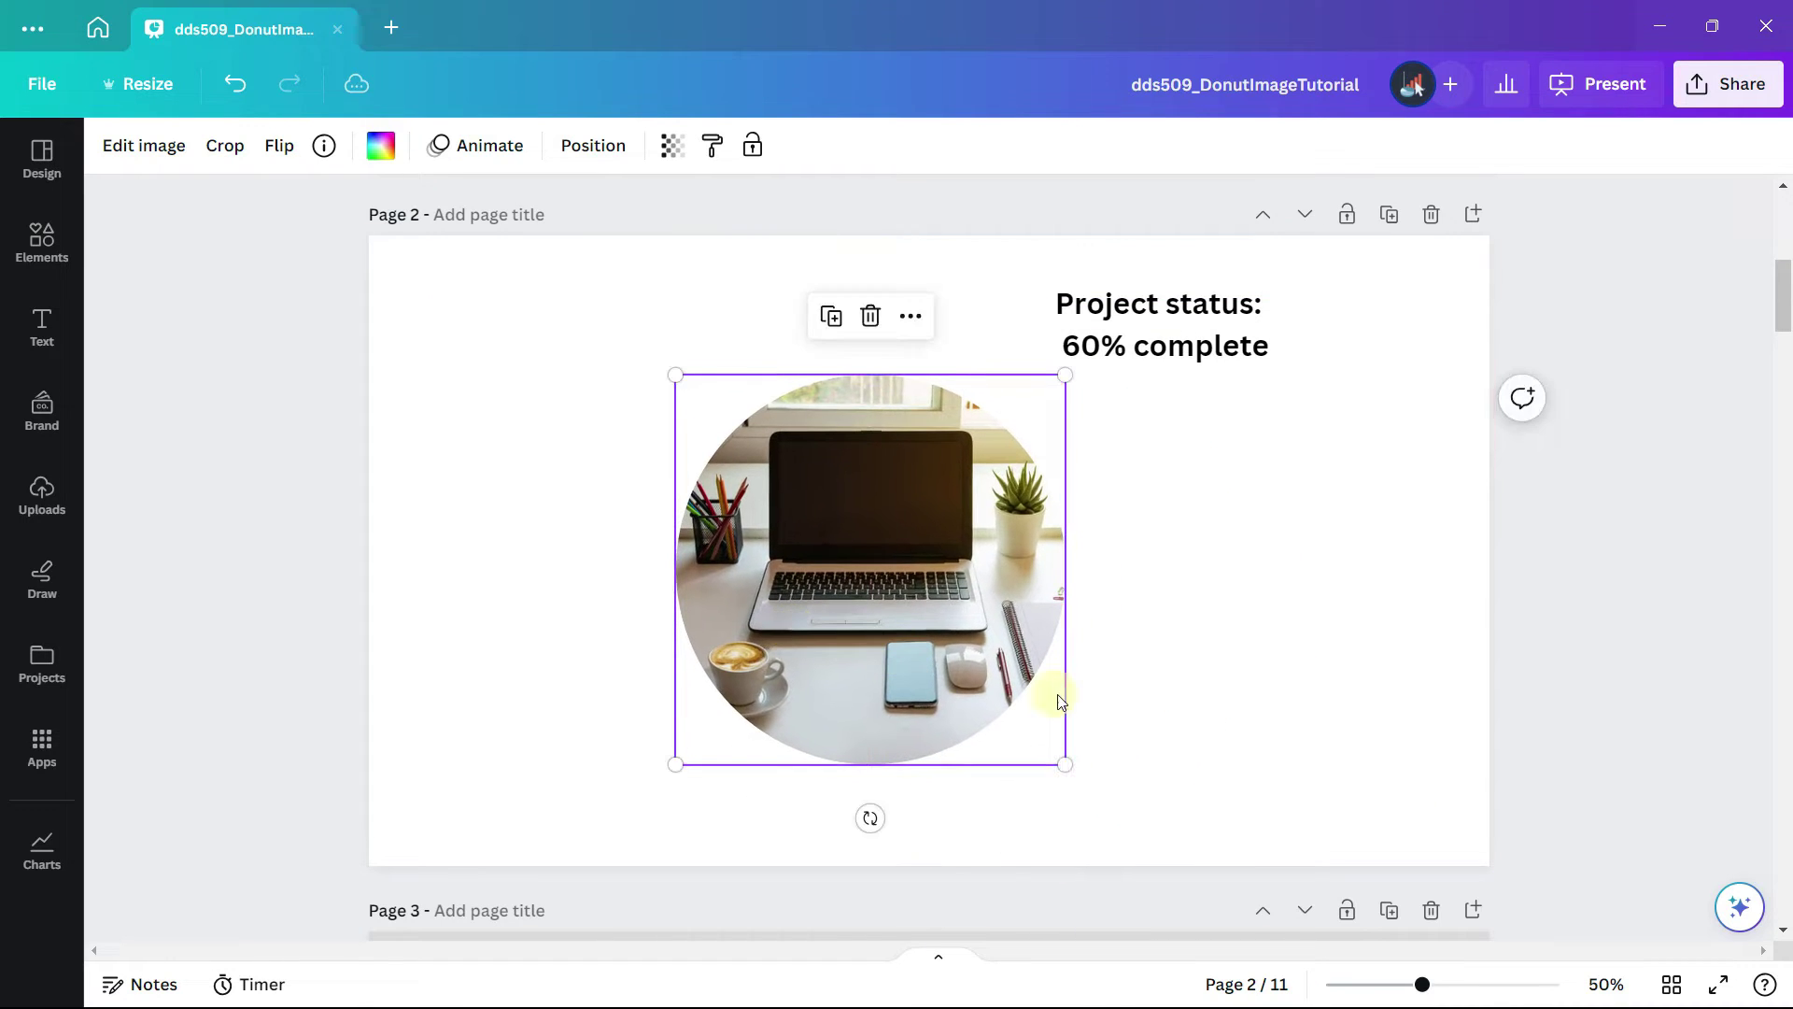
{"action": "left_click", "coordinate": [1154, 708]}
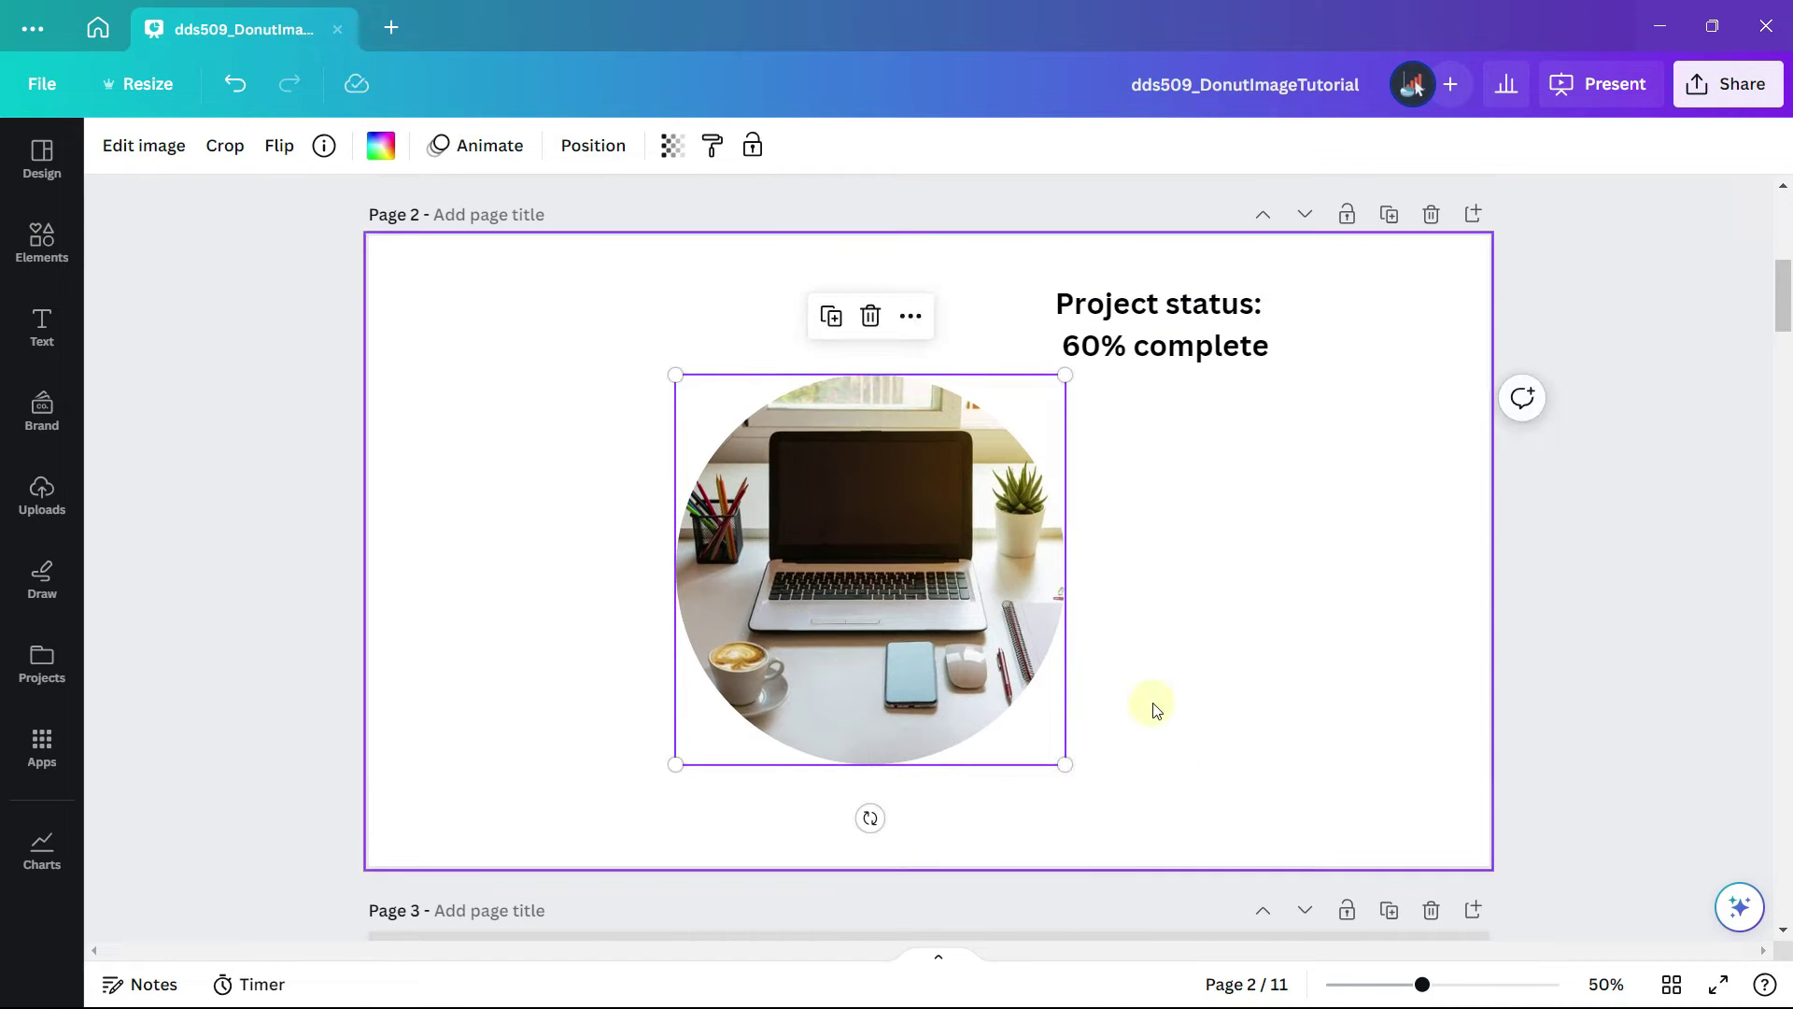
- Re-crop the desk photo inside its circle by shifting and enlarging it
{"action": "left_click", "coordinate": [880, 613]}
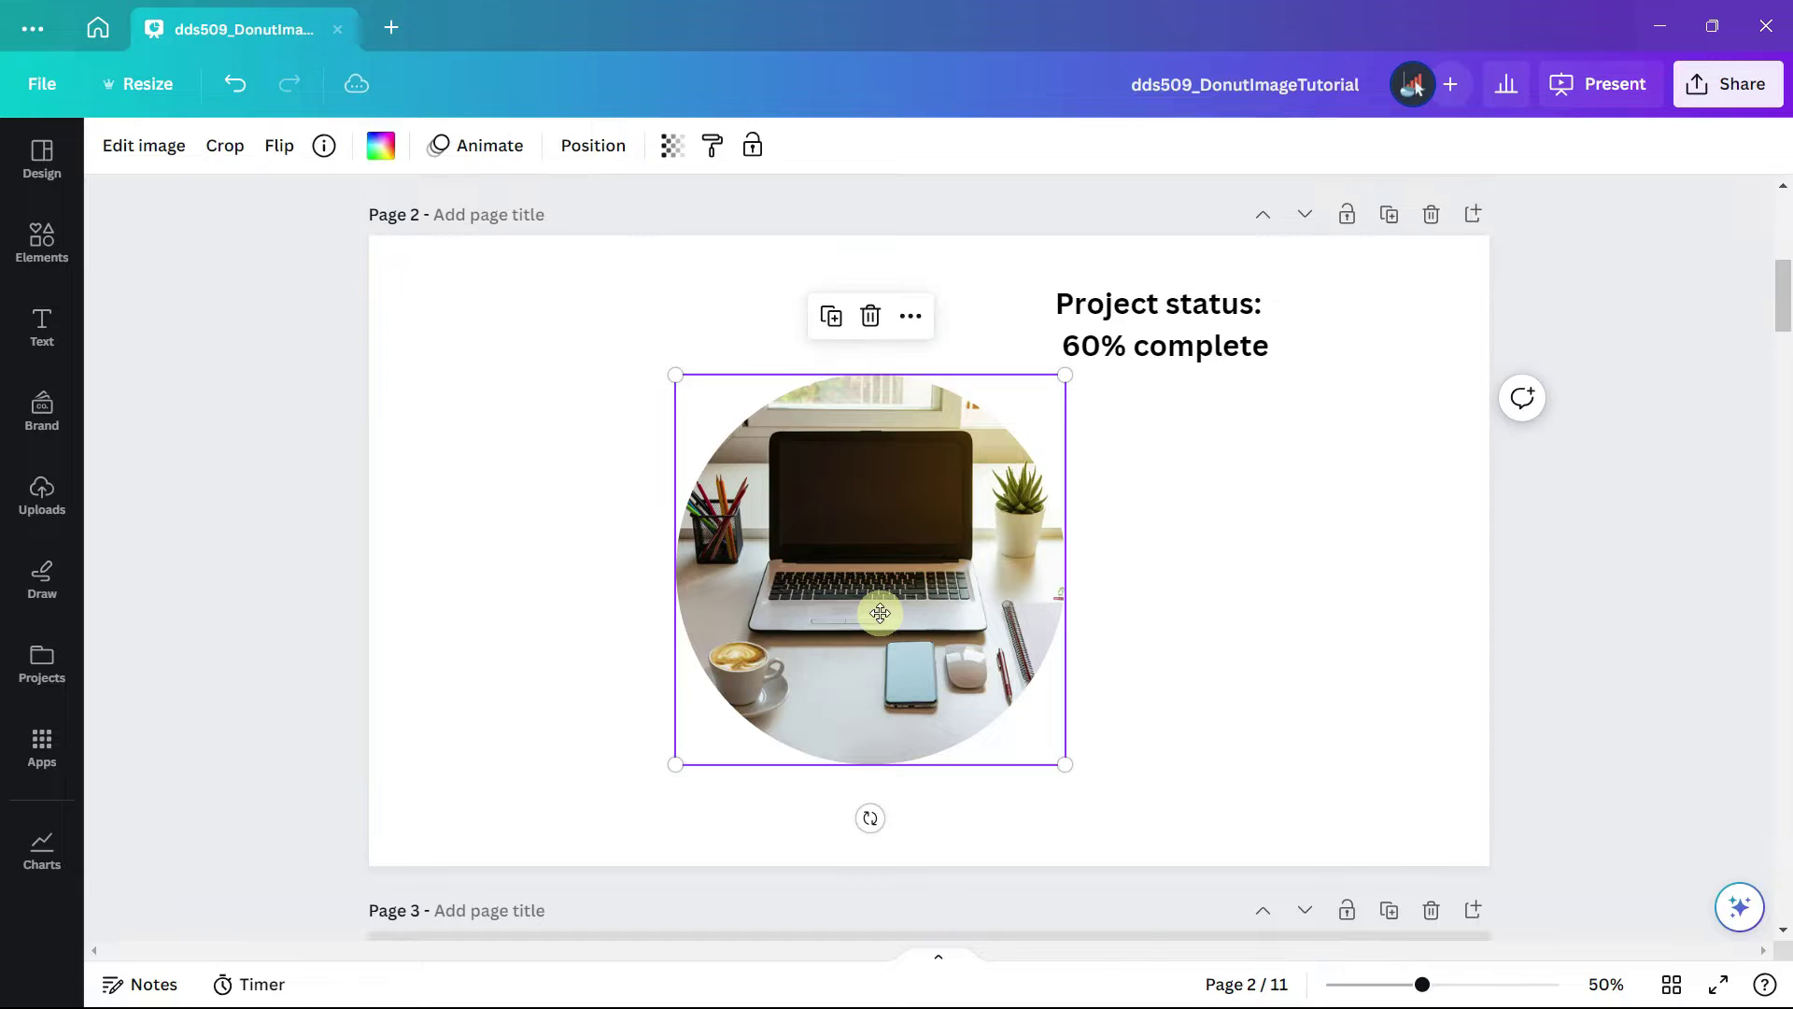
{"action": "double_click", "coordinate": [880, 612]}
{"action": "mouse_move", "coordinate": [974, 626]}
{"action": "left_mouse_down"}
{"action": "mouse_move", "coordinate": [919, 623]}
{"action": "mouse_move", "coordinate": [998, 616]}
{"action": "left_mouse_up"}
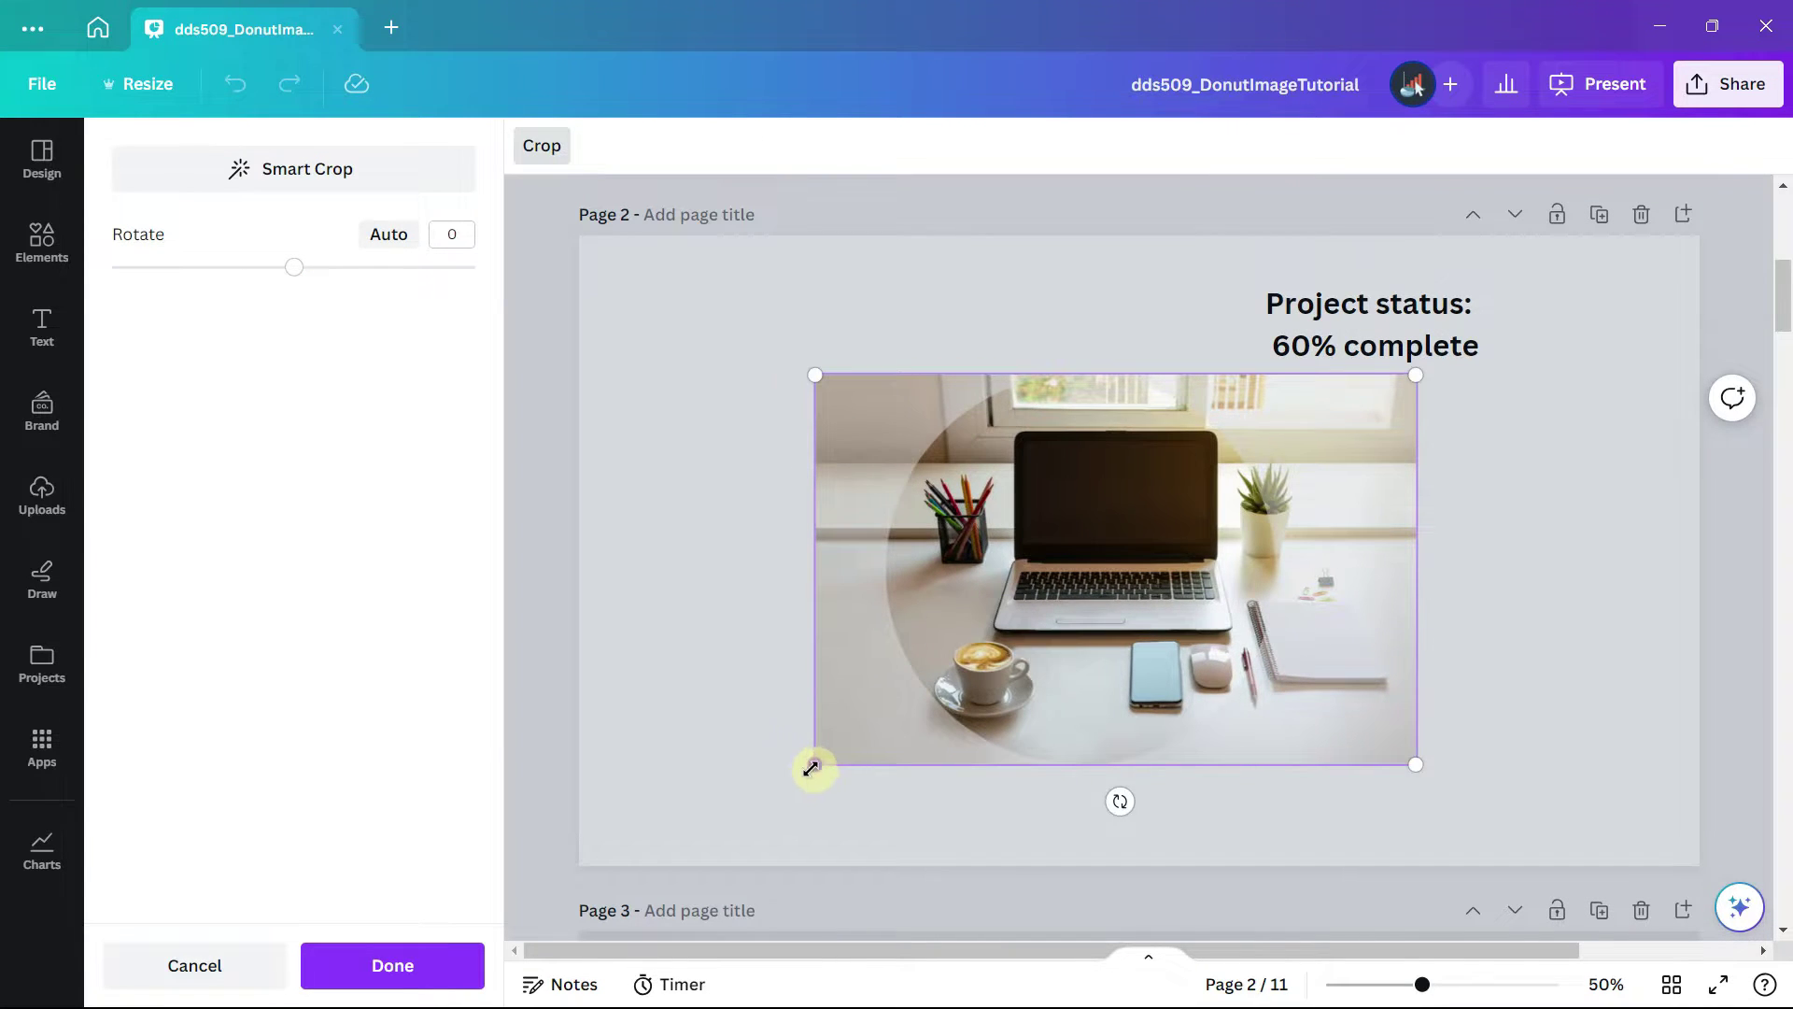
{"action": "left_click_drag", "start_coordinate": [811, 767], "coordinate": [761, 793]}
{"action": "left_click_drag", "start_coordinate": [1000, 629], "coordinate": [1037, 608]}
{"action": "left_click", "coordinate": [973, 663]}
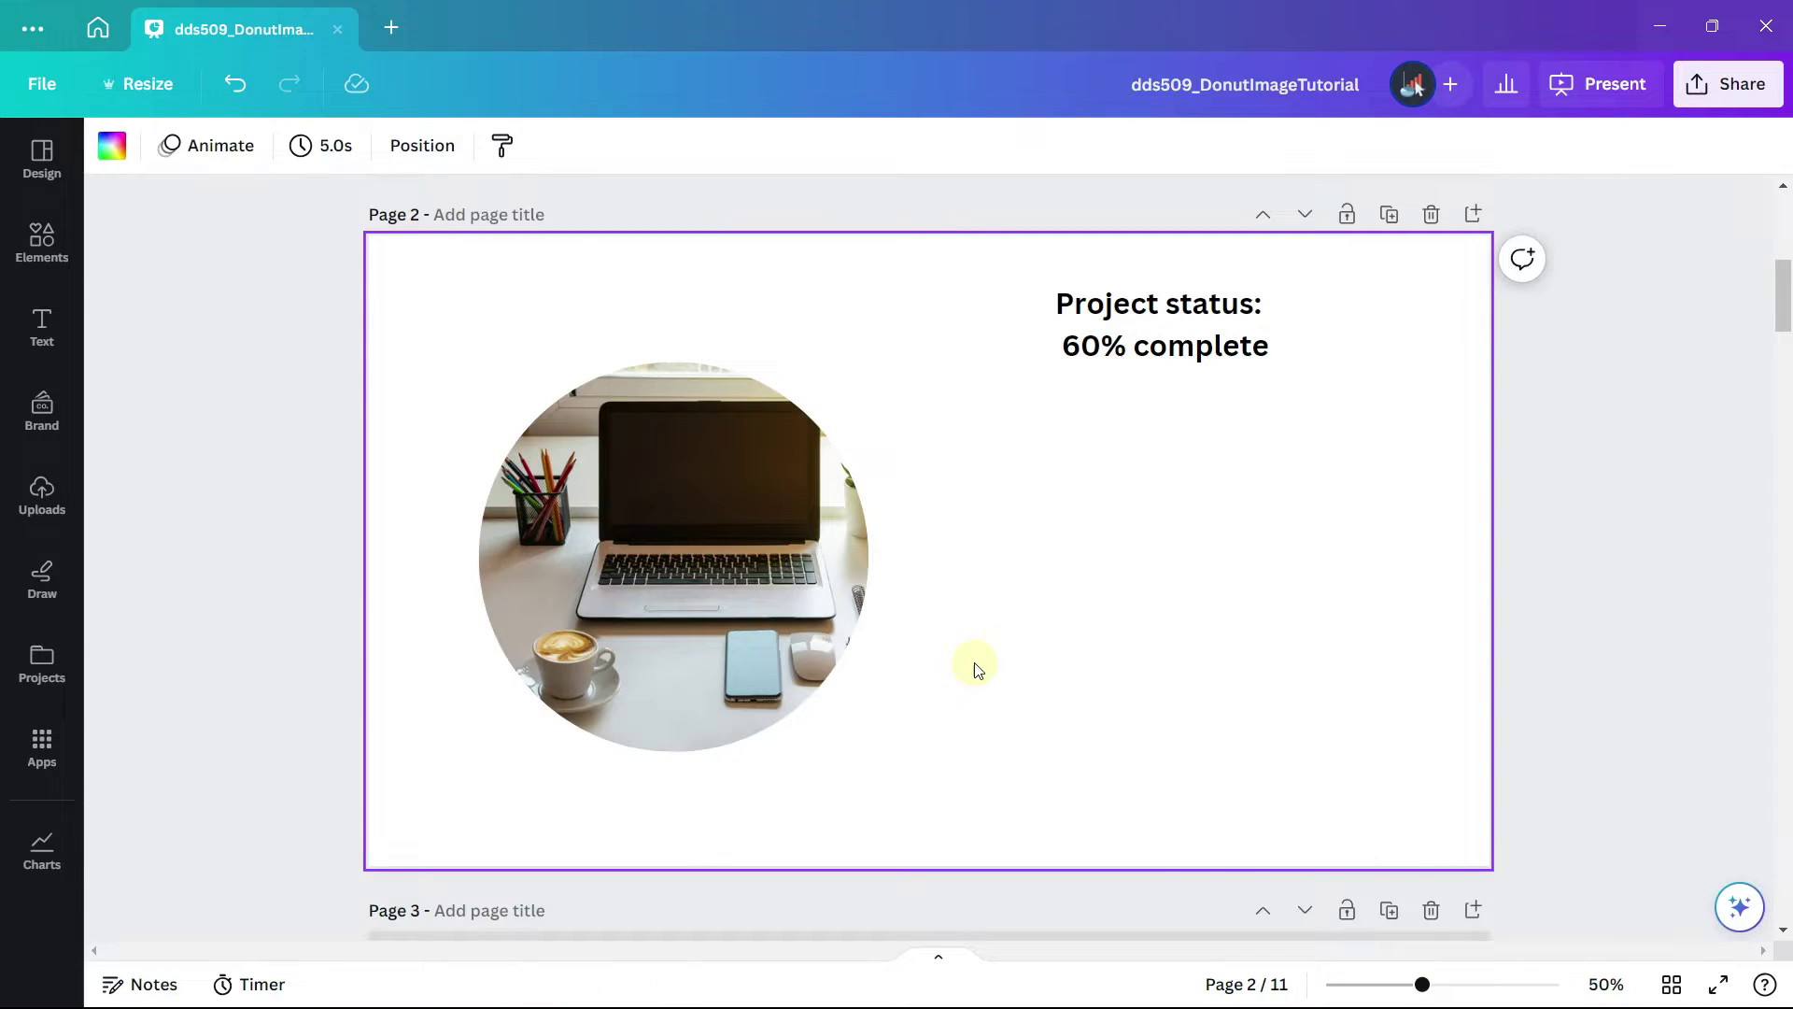
- Add a Donut chart to page 2 from Elements > Charts
{"action": "left_click", "coordinate": [42, 241]}
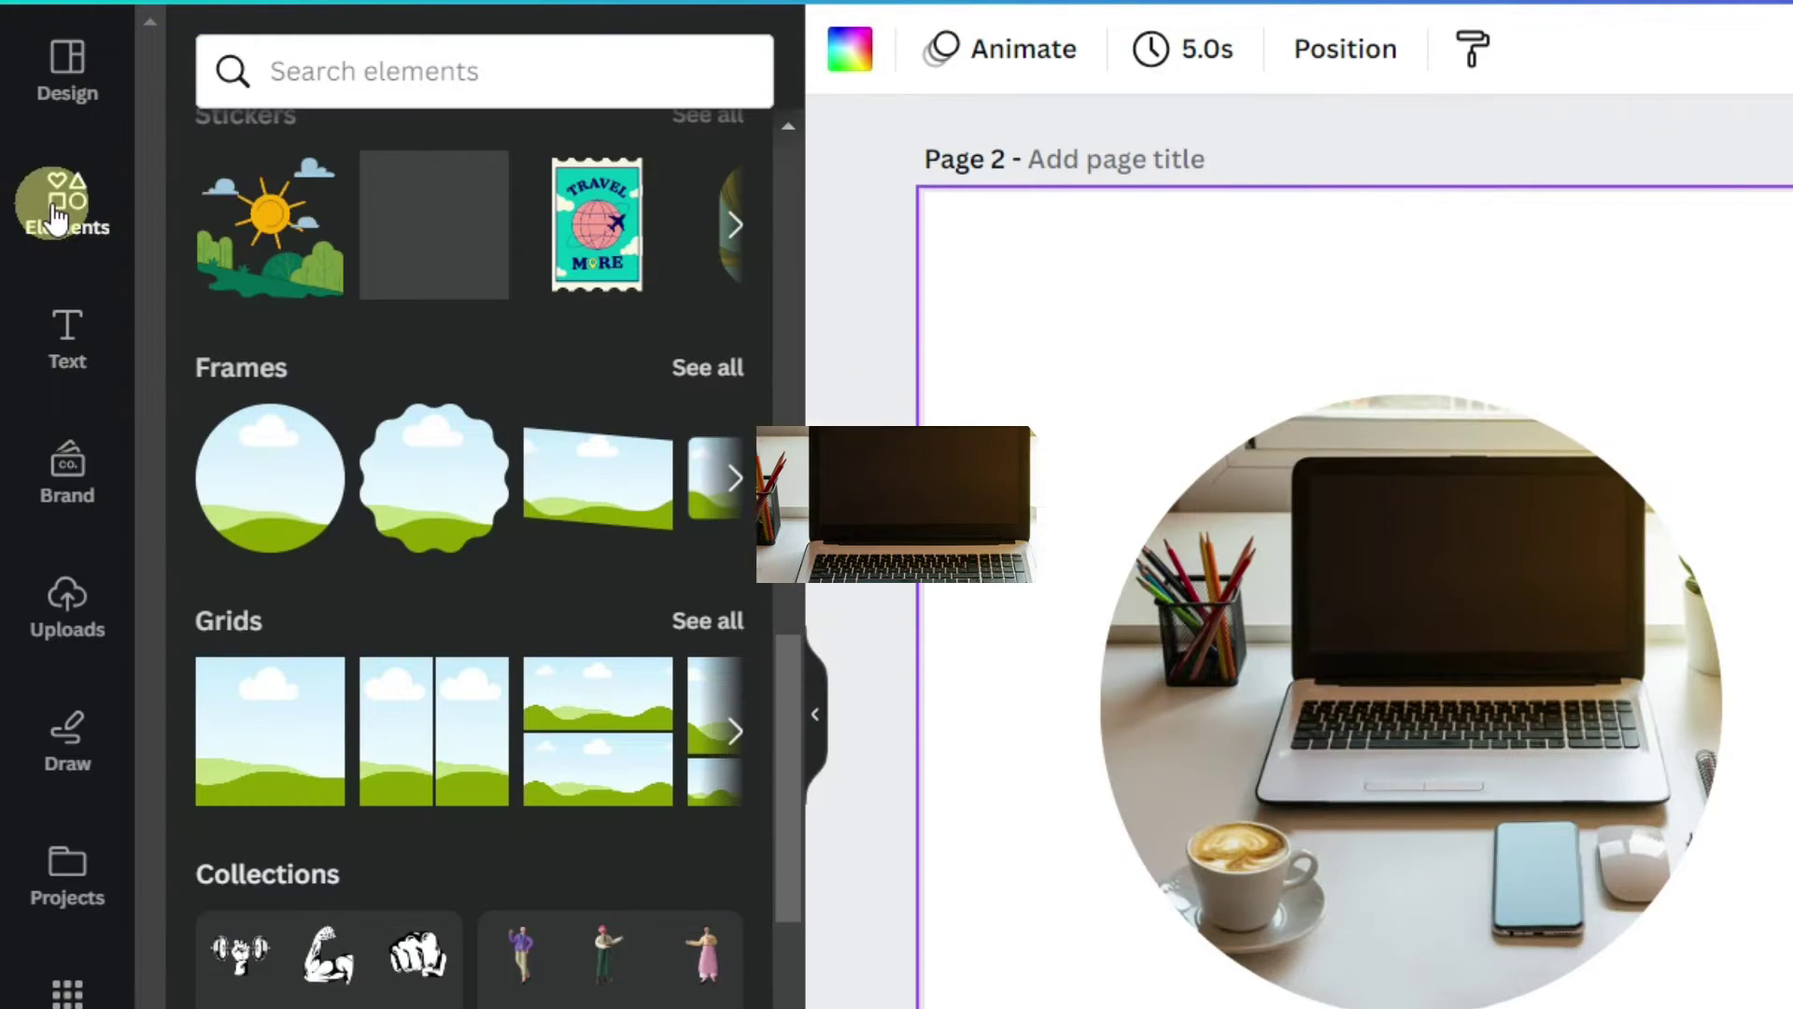
{"action": "scroll", "coordinate": [352, 371], "scroll_direction": "up", "scroll_amount": 6}
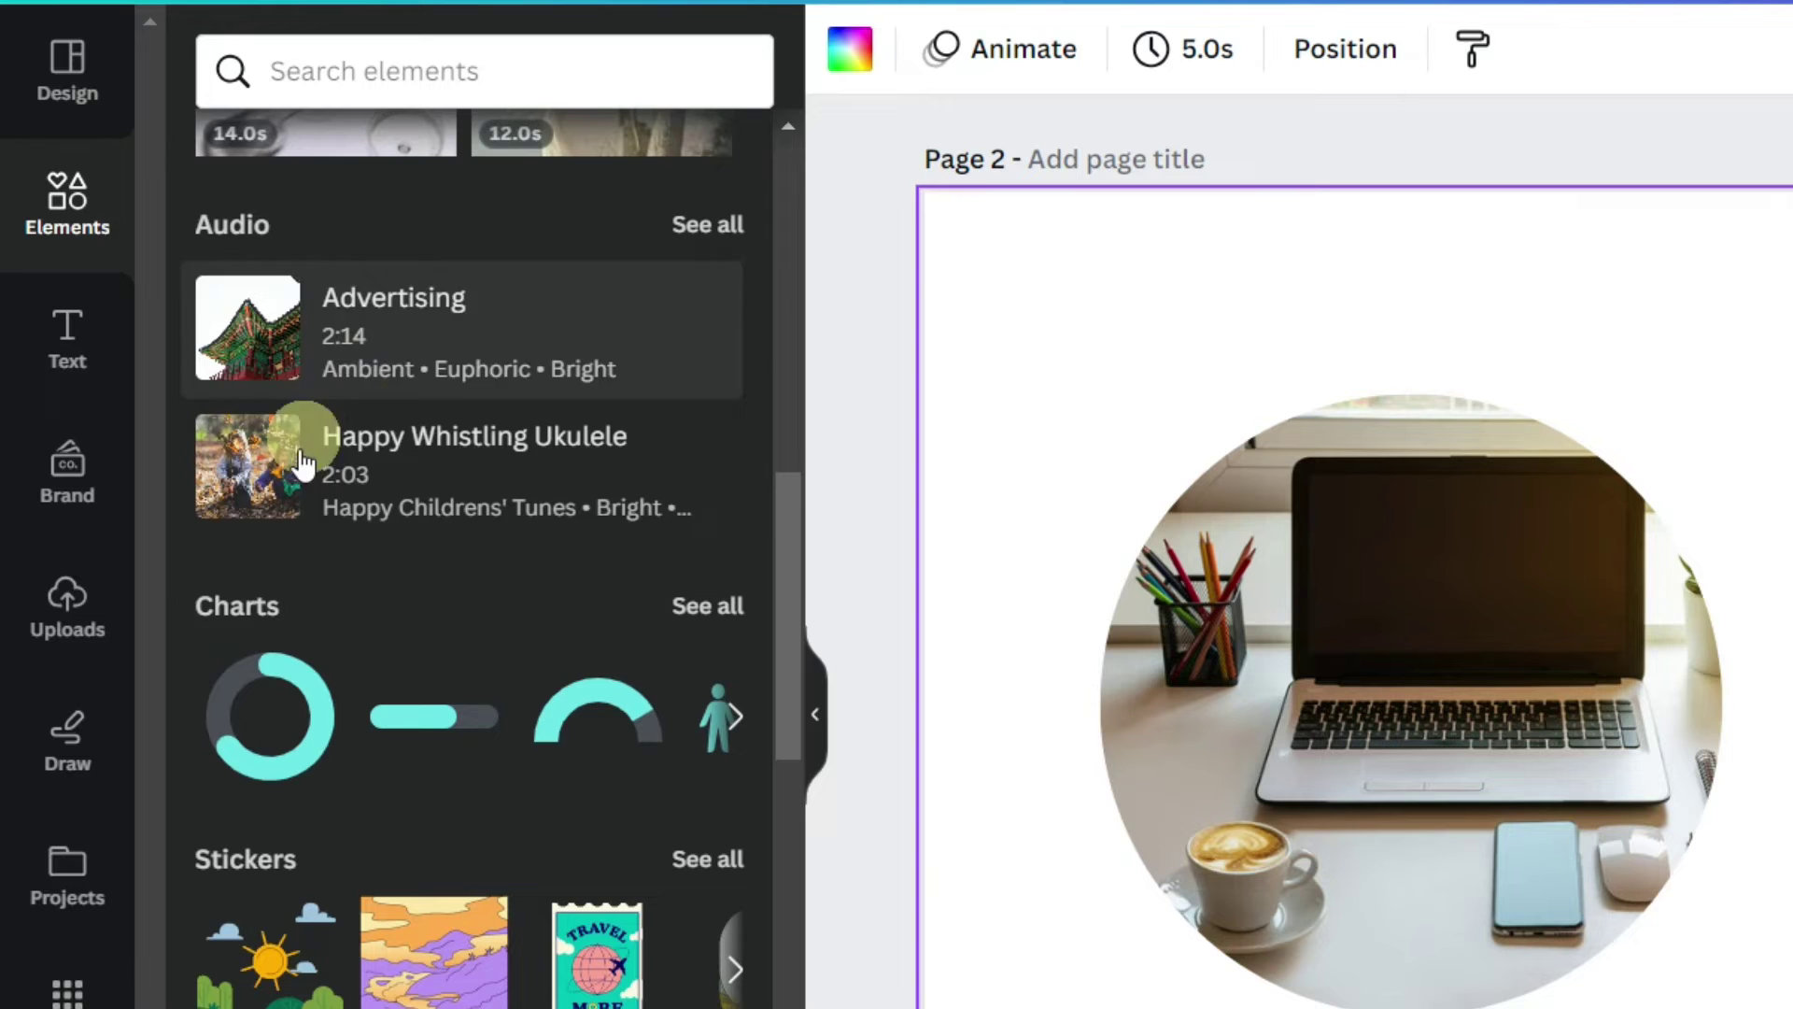
{"action": "left_click", "coordinate": [216, 611]}
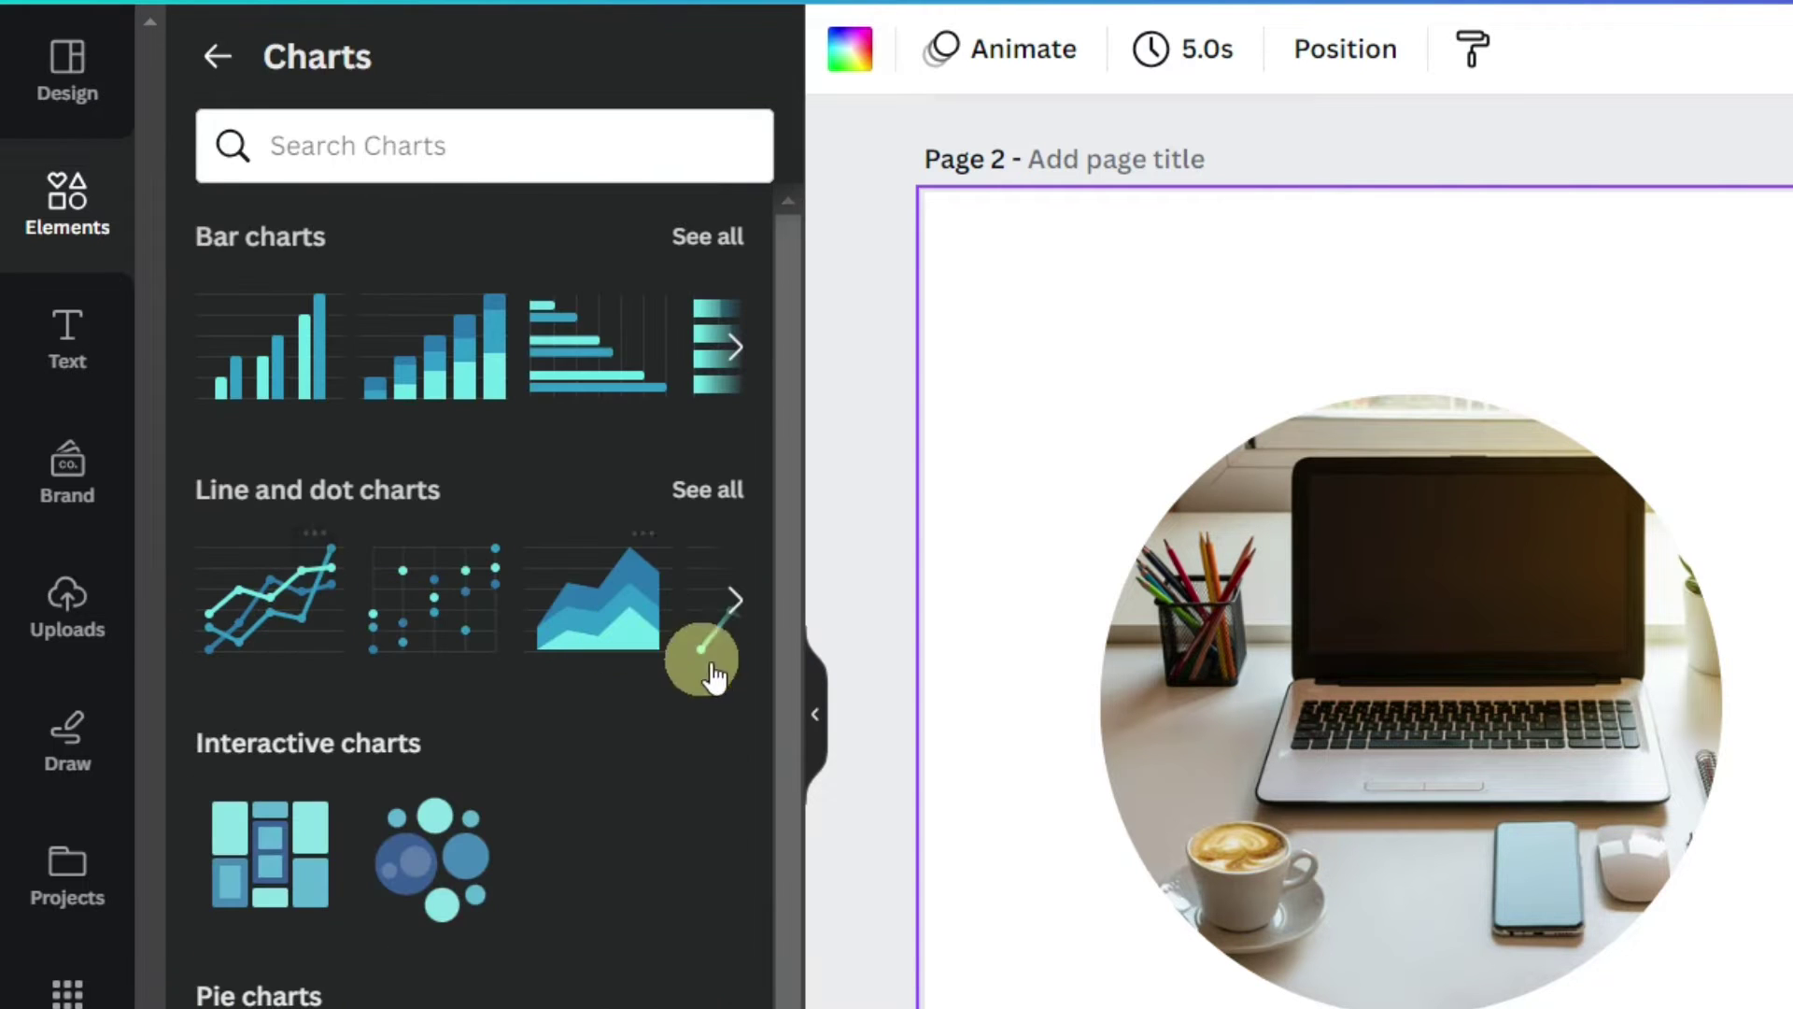
{"action": "scroll", "coordinate": [568, 728], "scroll_direction": "down", "scroll_amount": 3}
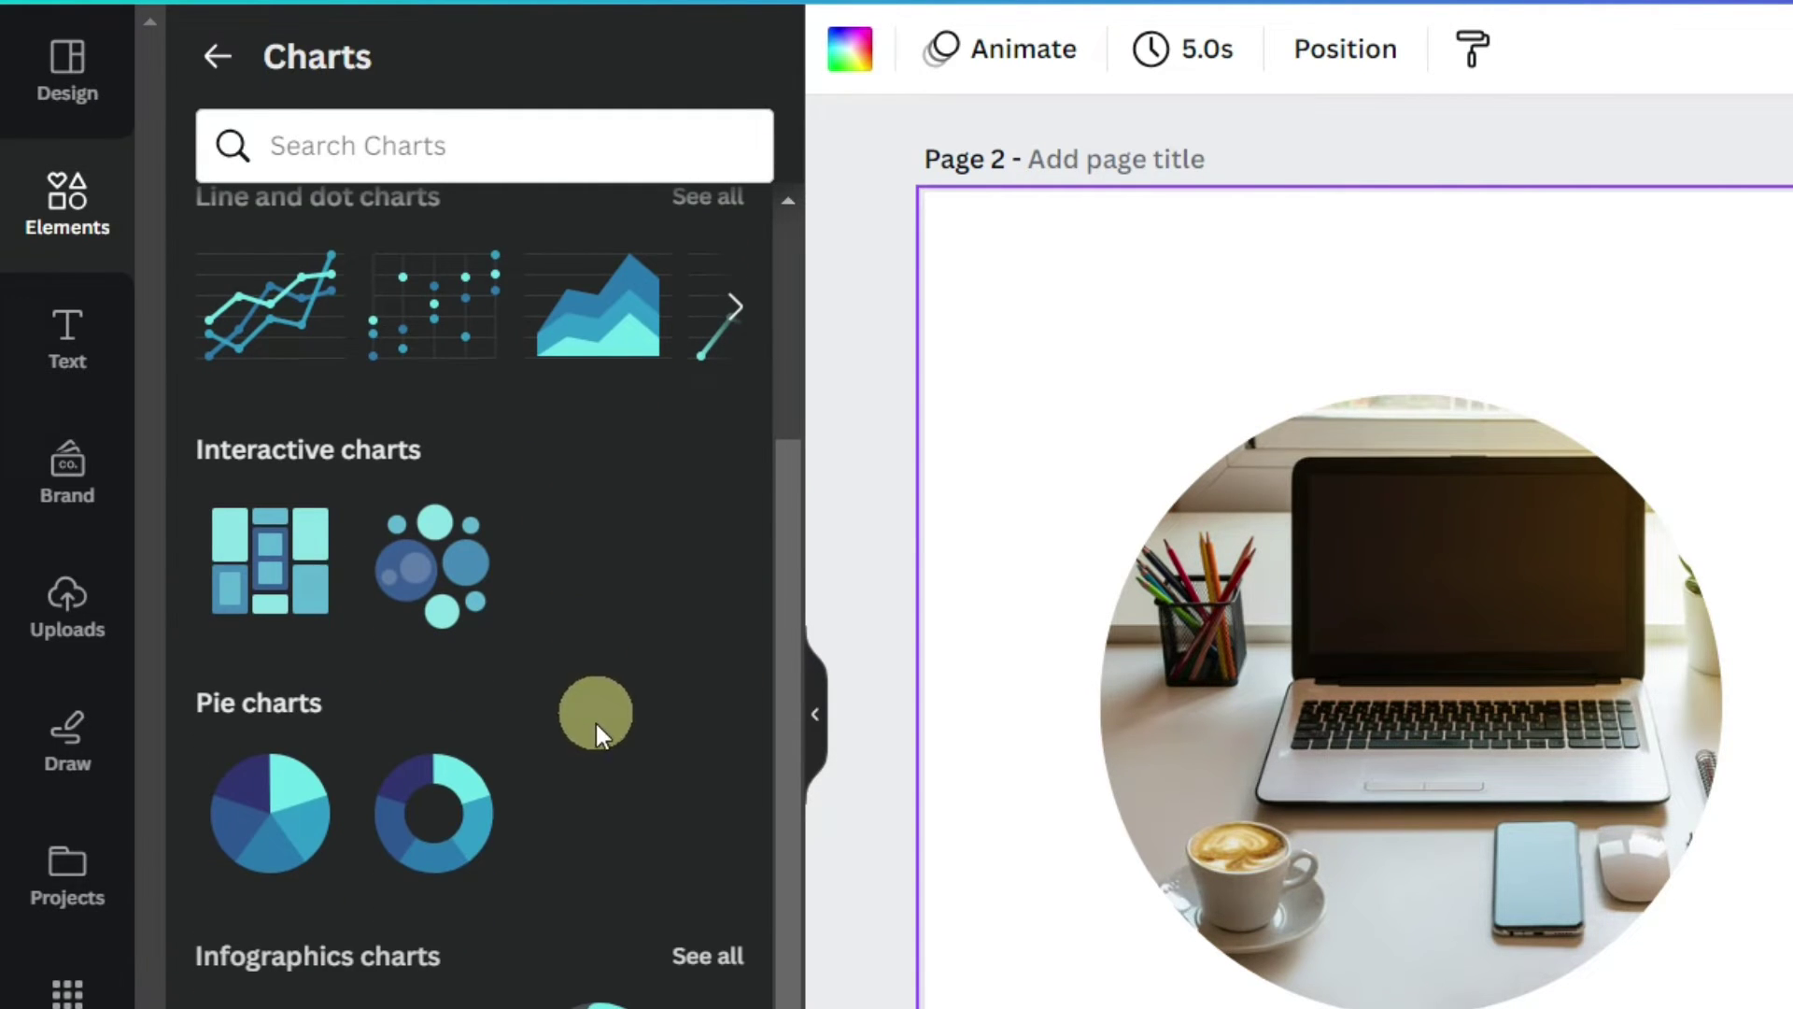
{"action": "left_click", "coordinate": [458, 854]}
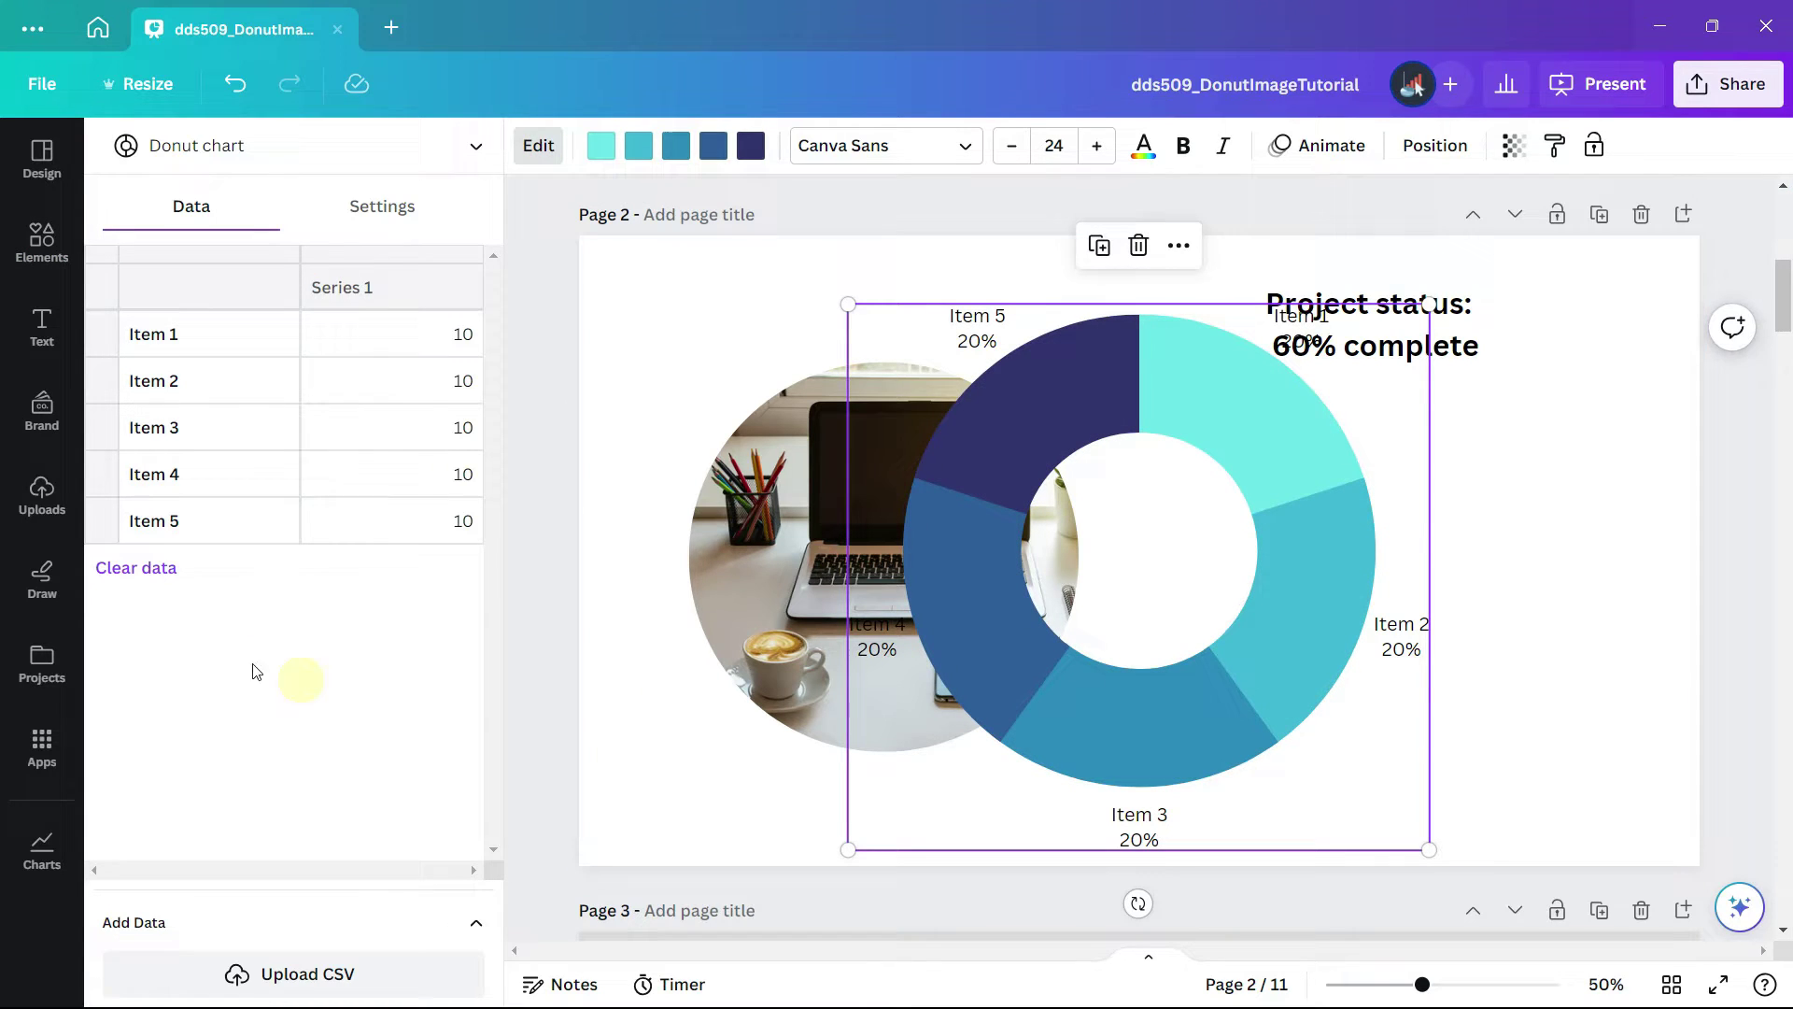
- Clear the donut's sample data and enter the values 60 and 40
{"action": "left_click", "coordinate": [136, 569]}
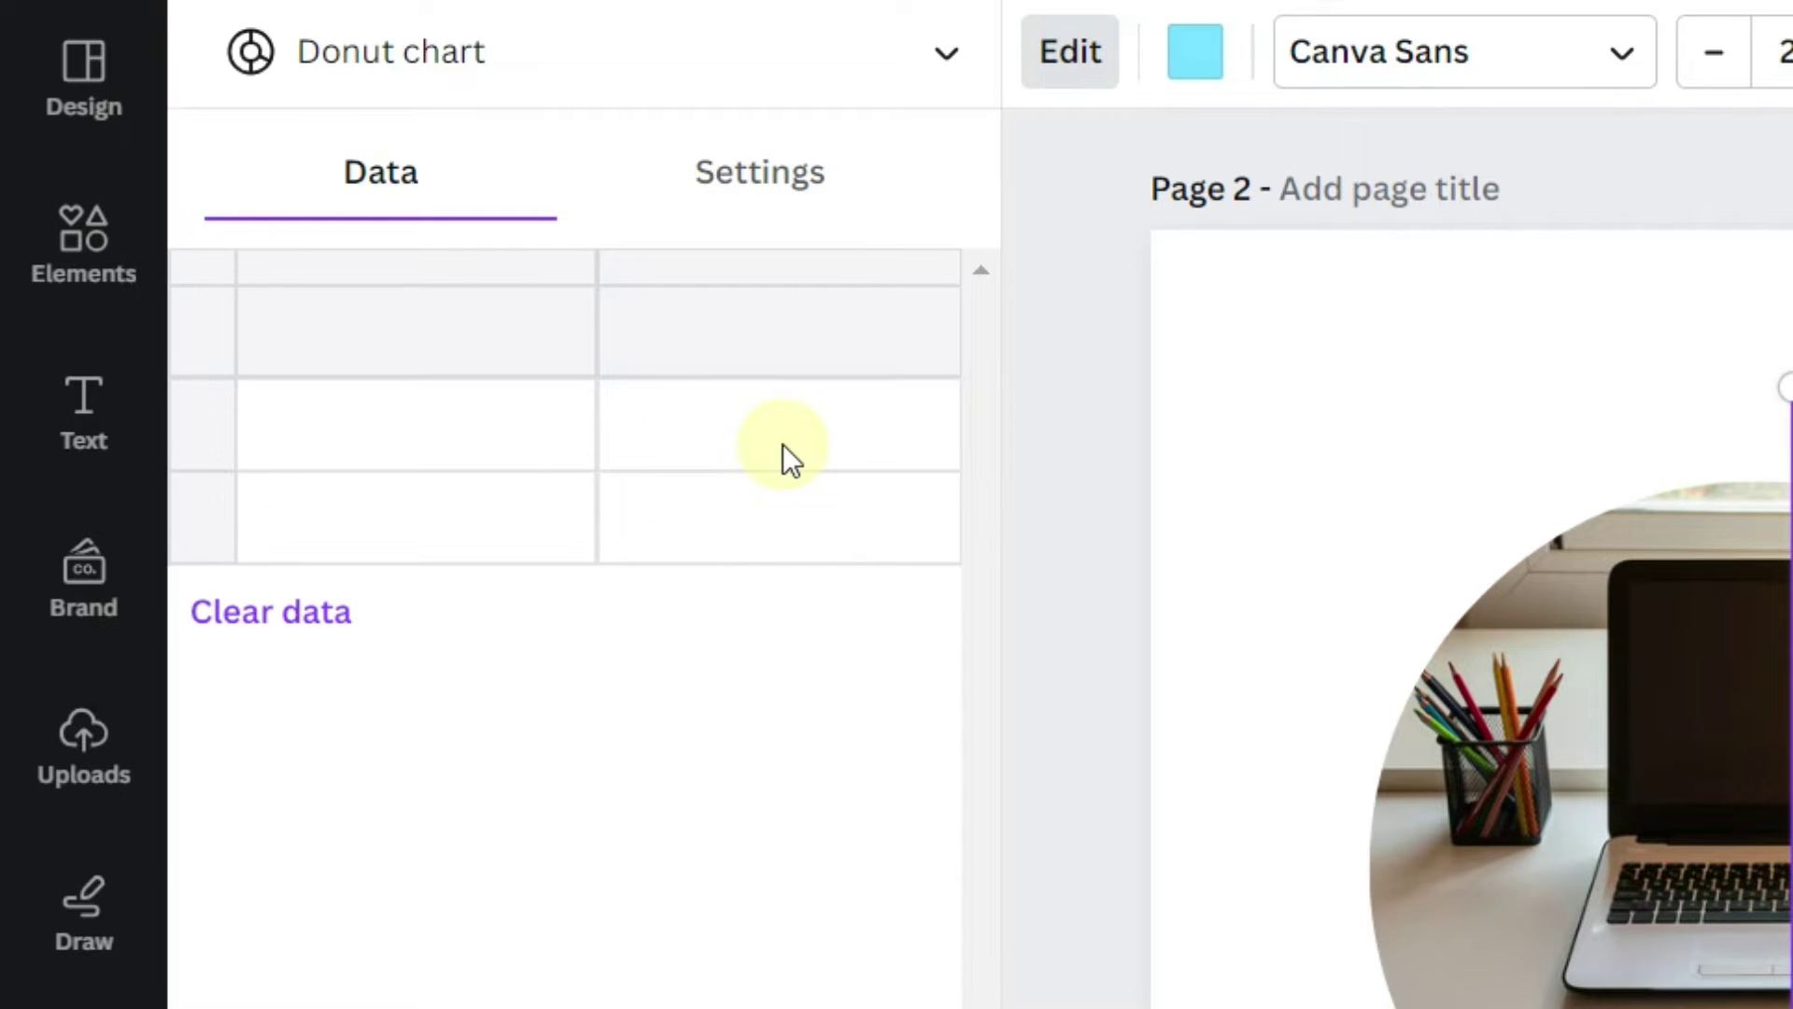
{"action": "left_click", "coordinate": [783, 445]}
{"action": "type", "text": "60"}
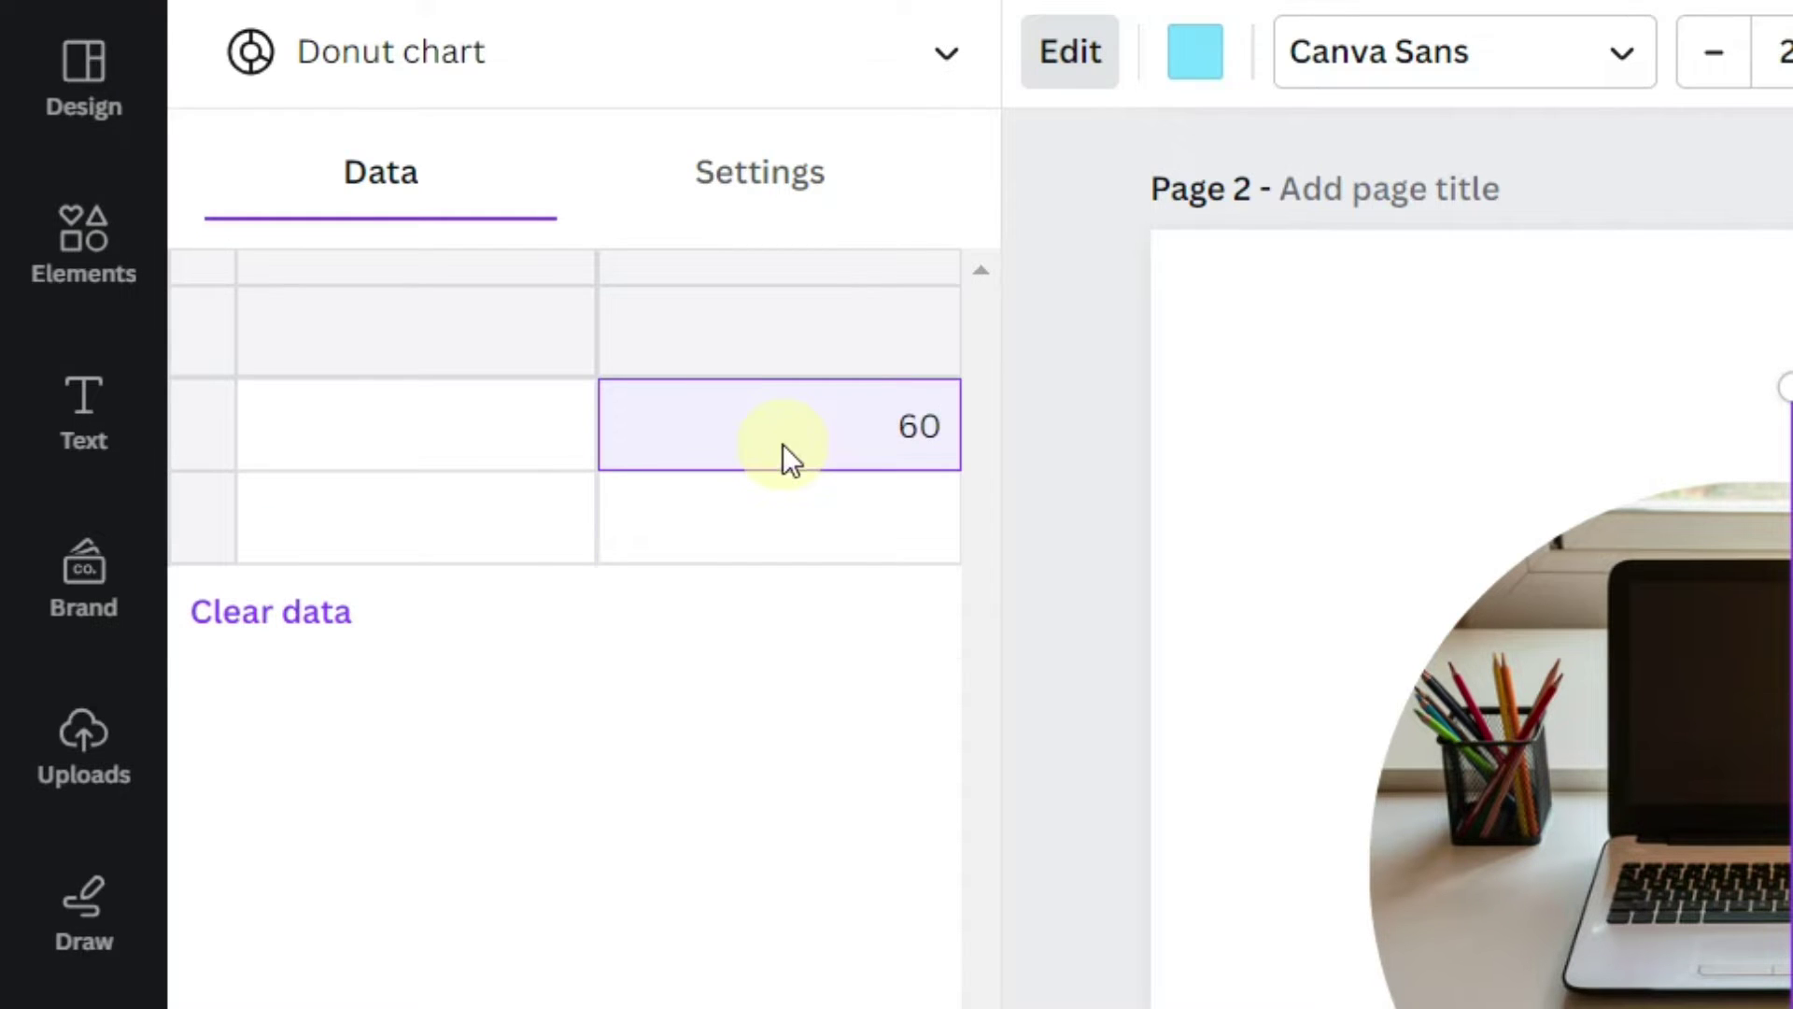
{"action": "key", "text": "Return"}
{"action": "type", "text": "40"}
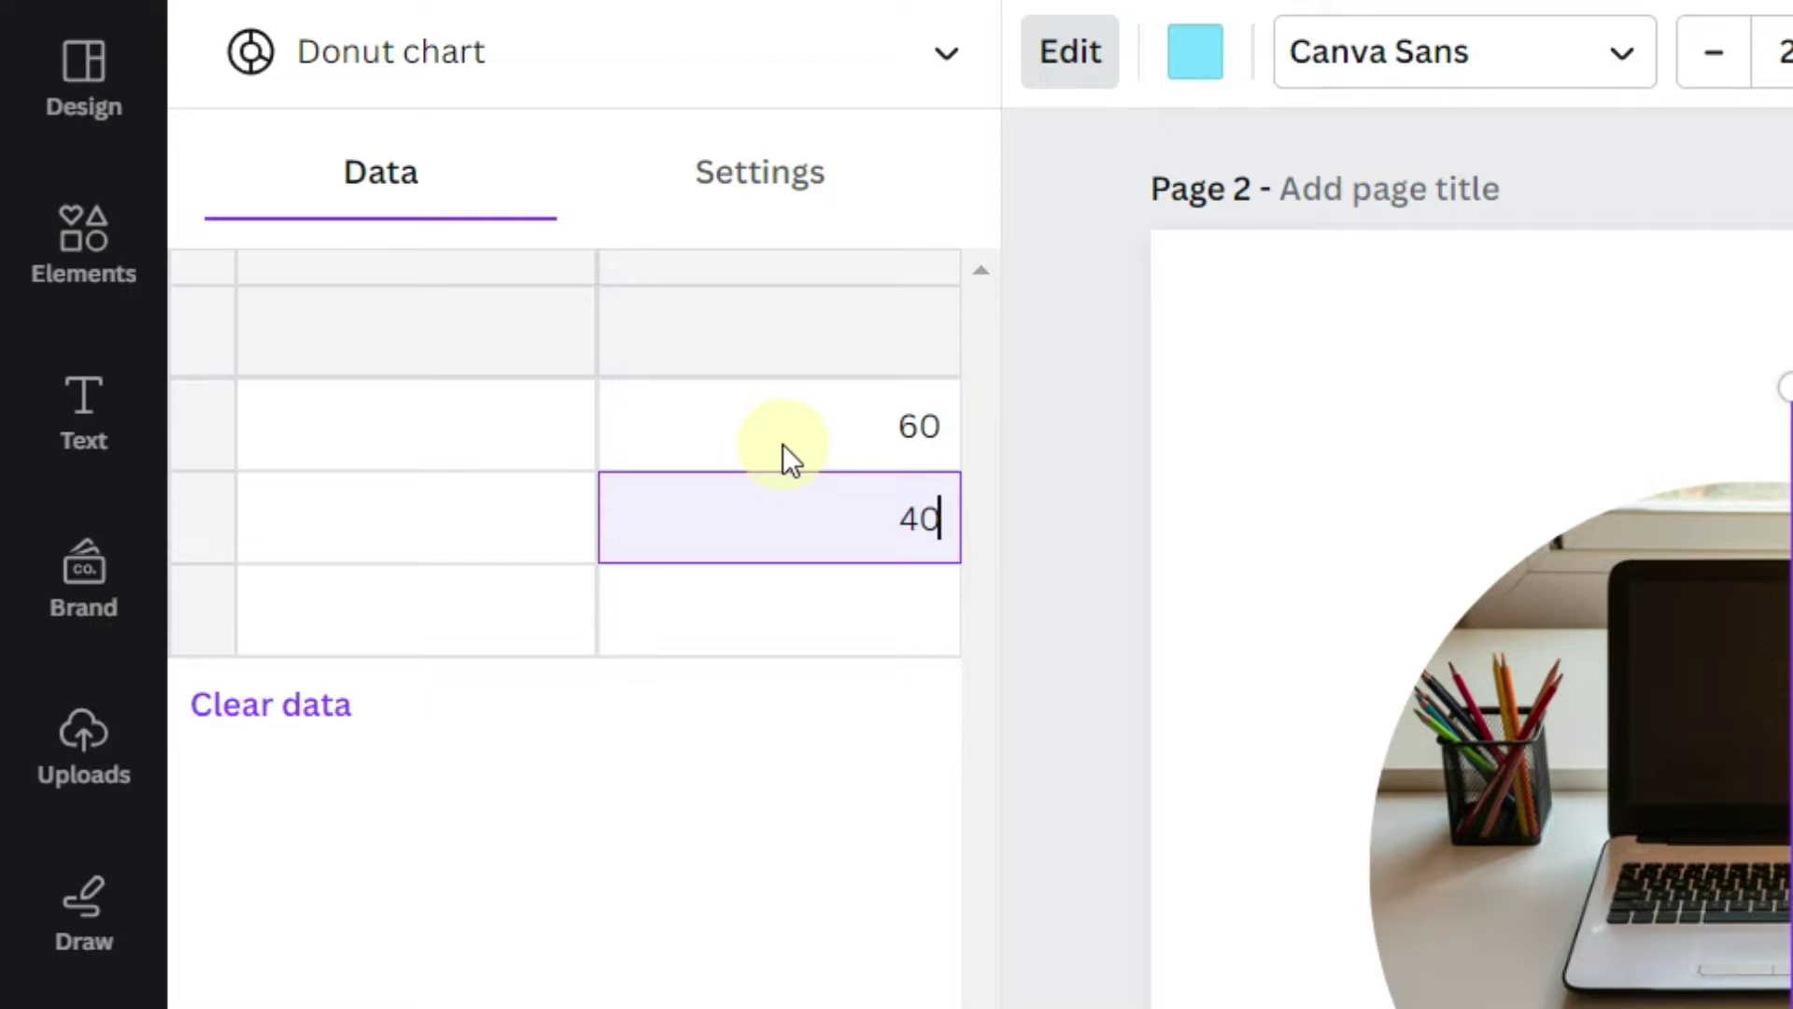
{"action": "key", "text": "Return"}
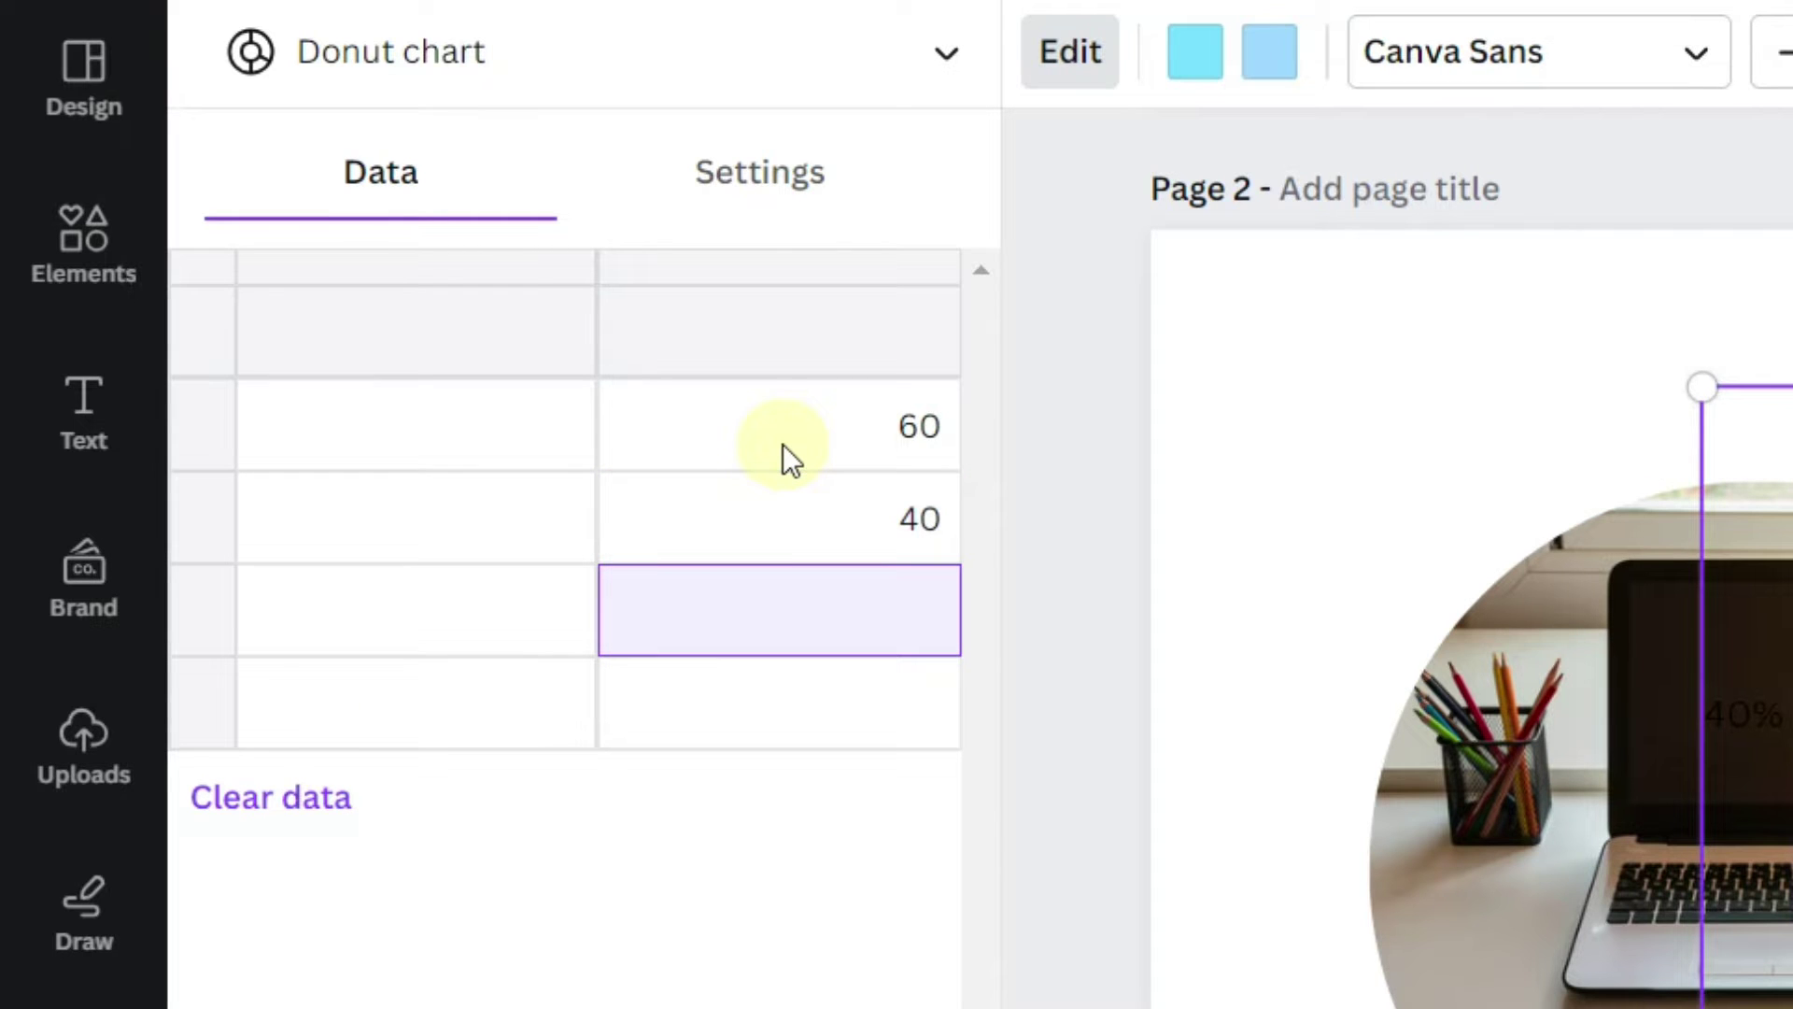
- Colour the 60% segment grey-blue, then shrink the donut and place it beside the photo
{"action": "left_click", "coordinate": [750, 198]}
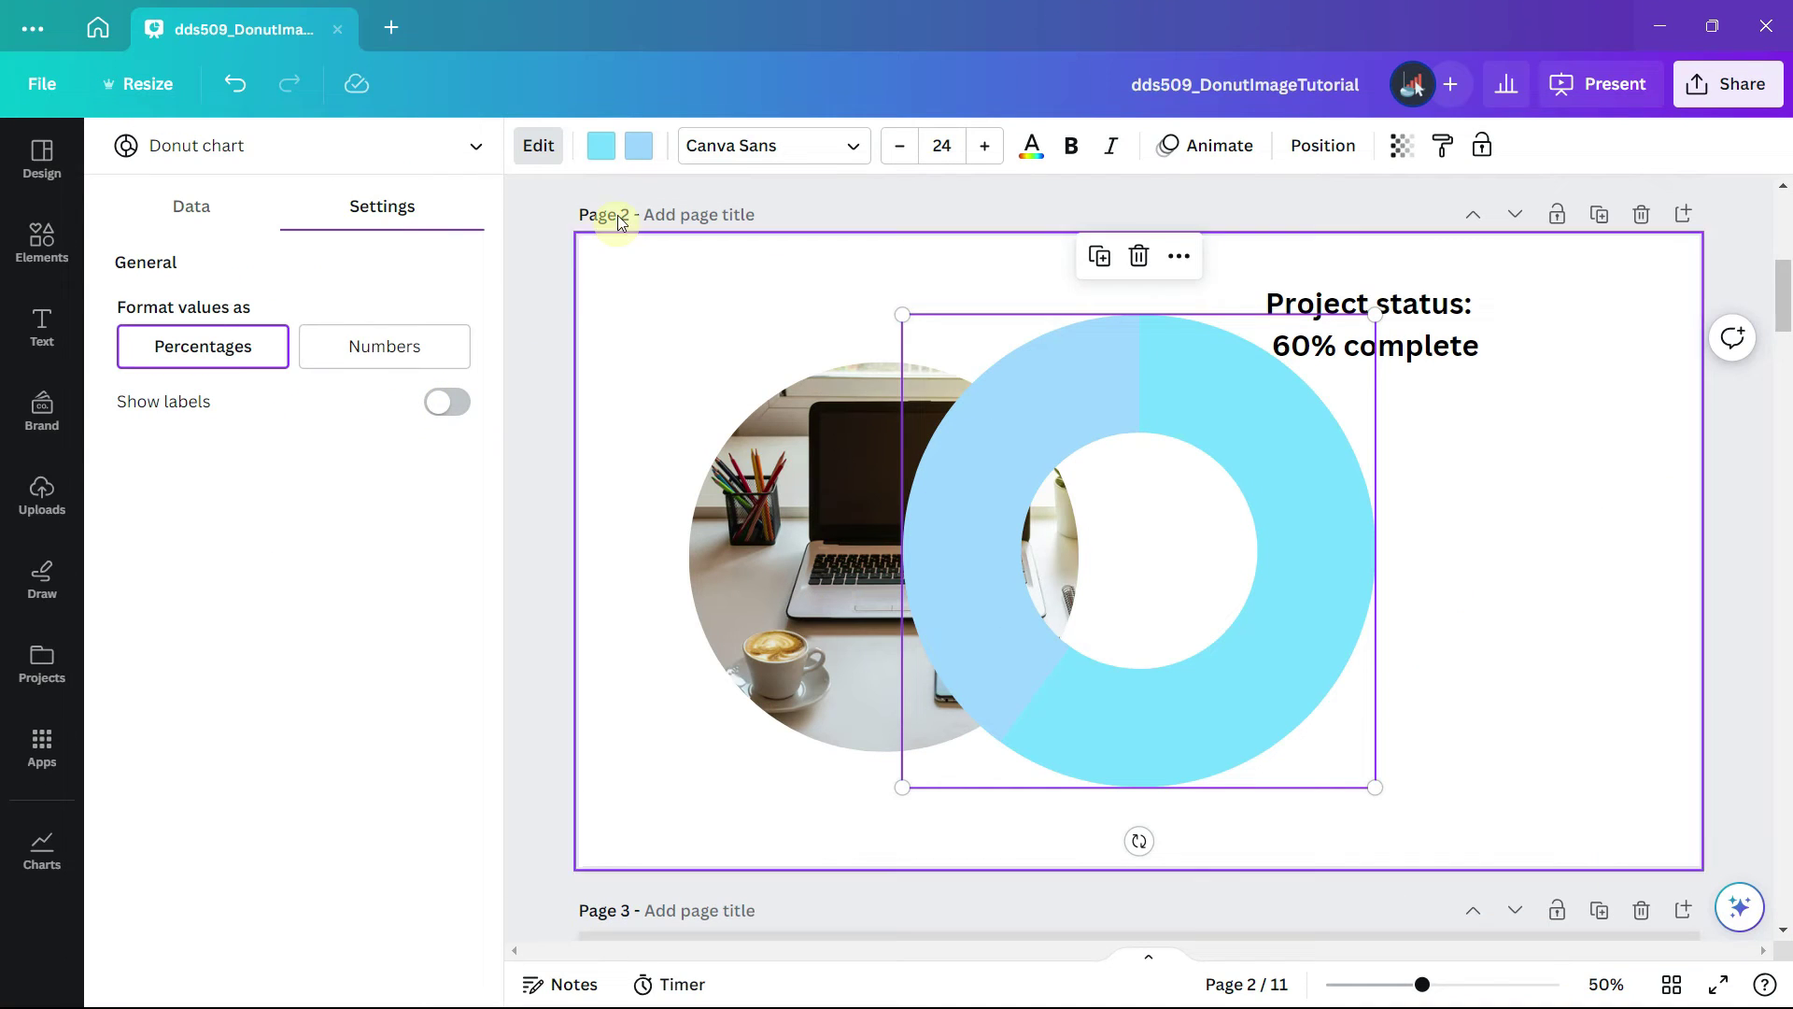
{"action": "left_click", "coordinate": [601, 149]}
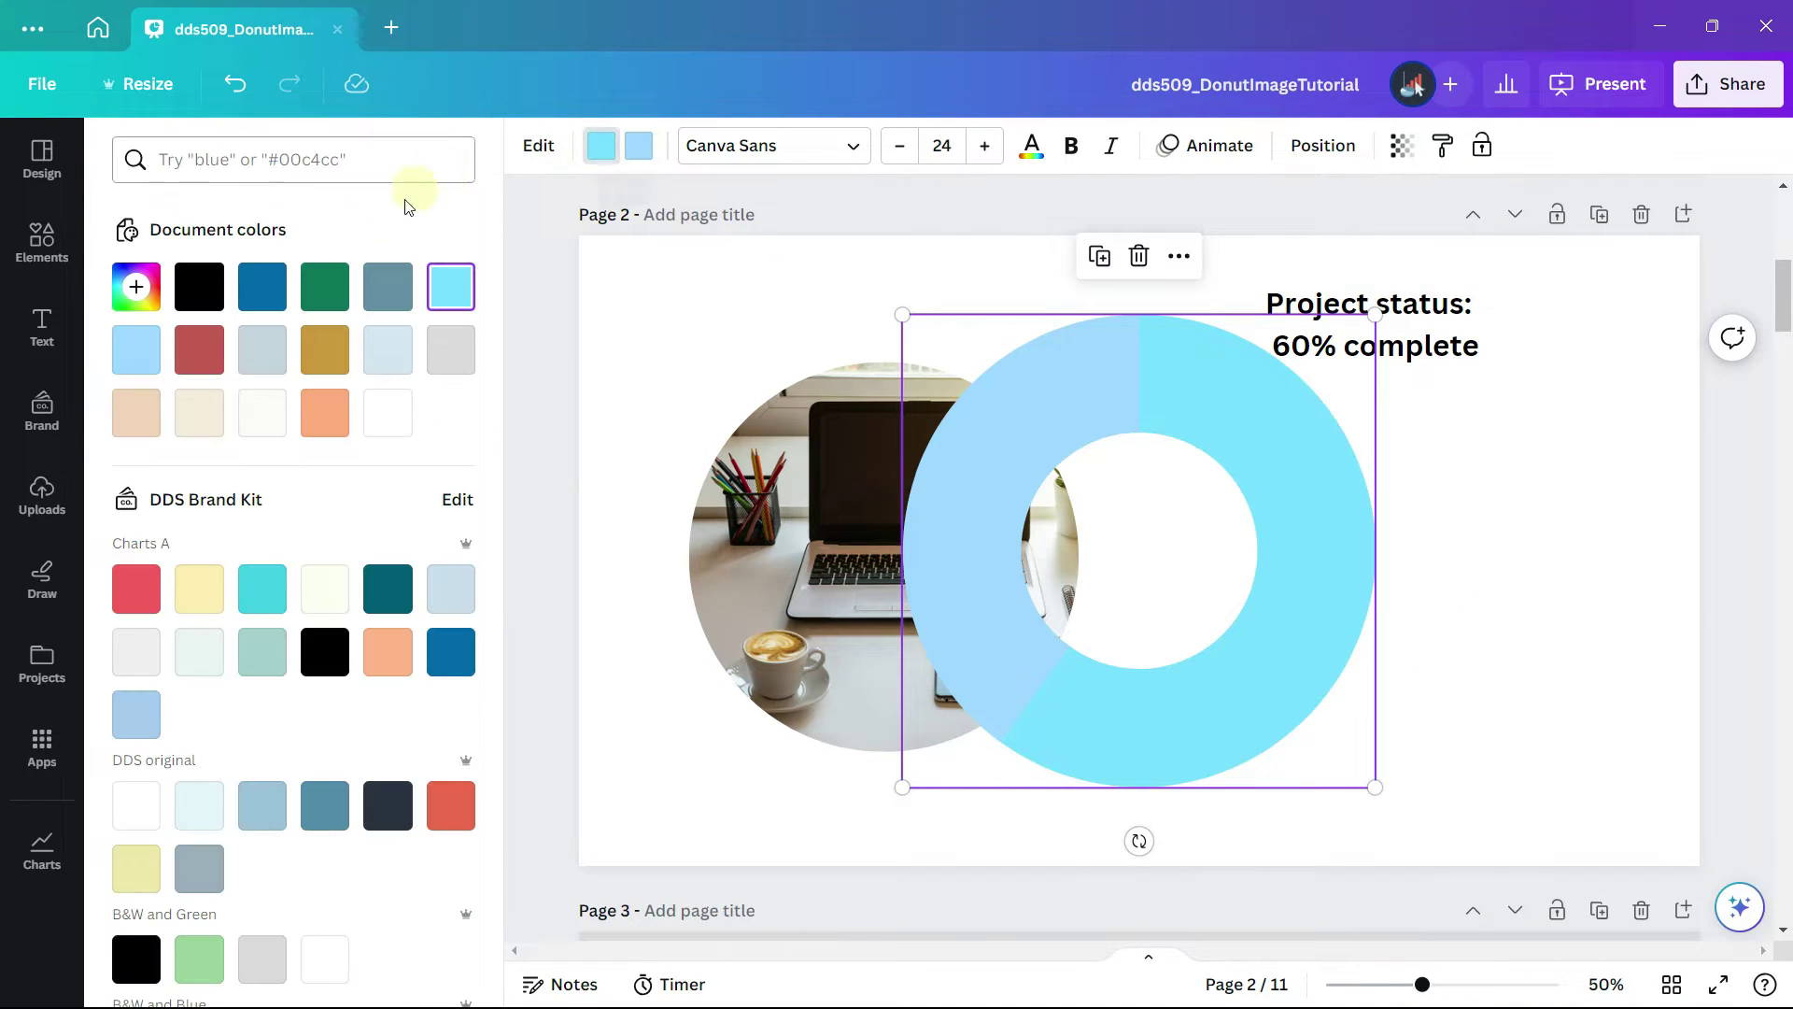
{"action": "left_click", "coordinate": [387, 285]}
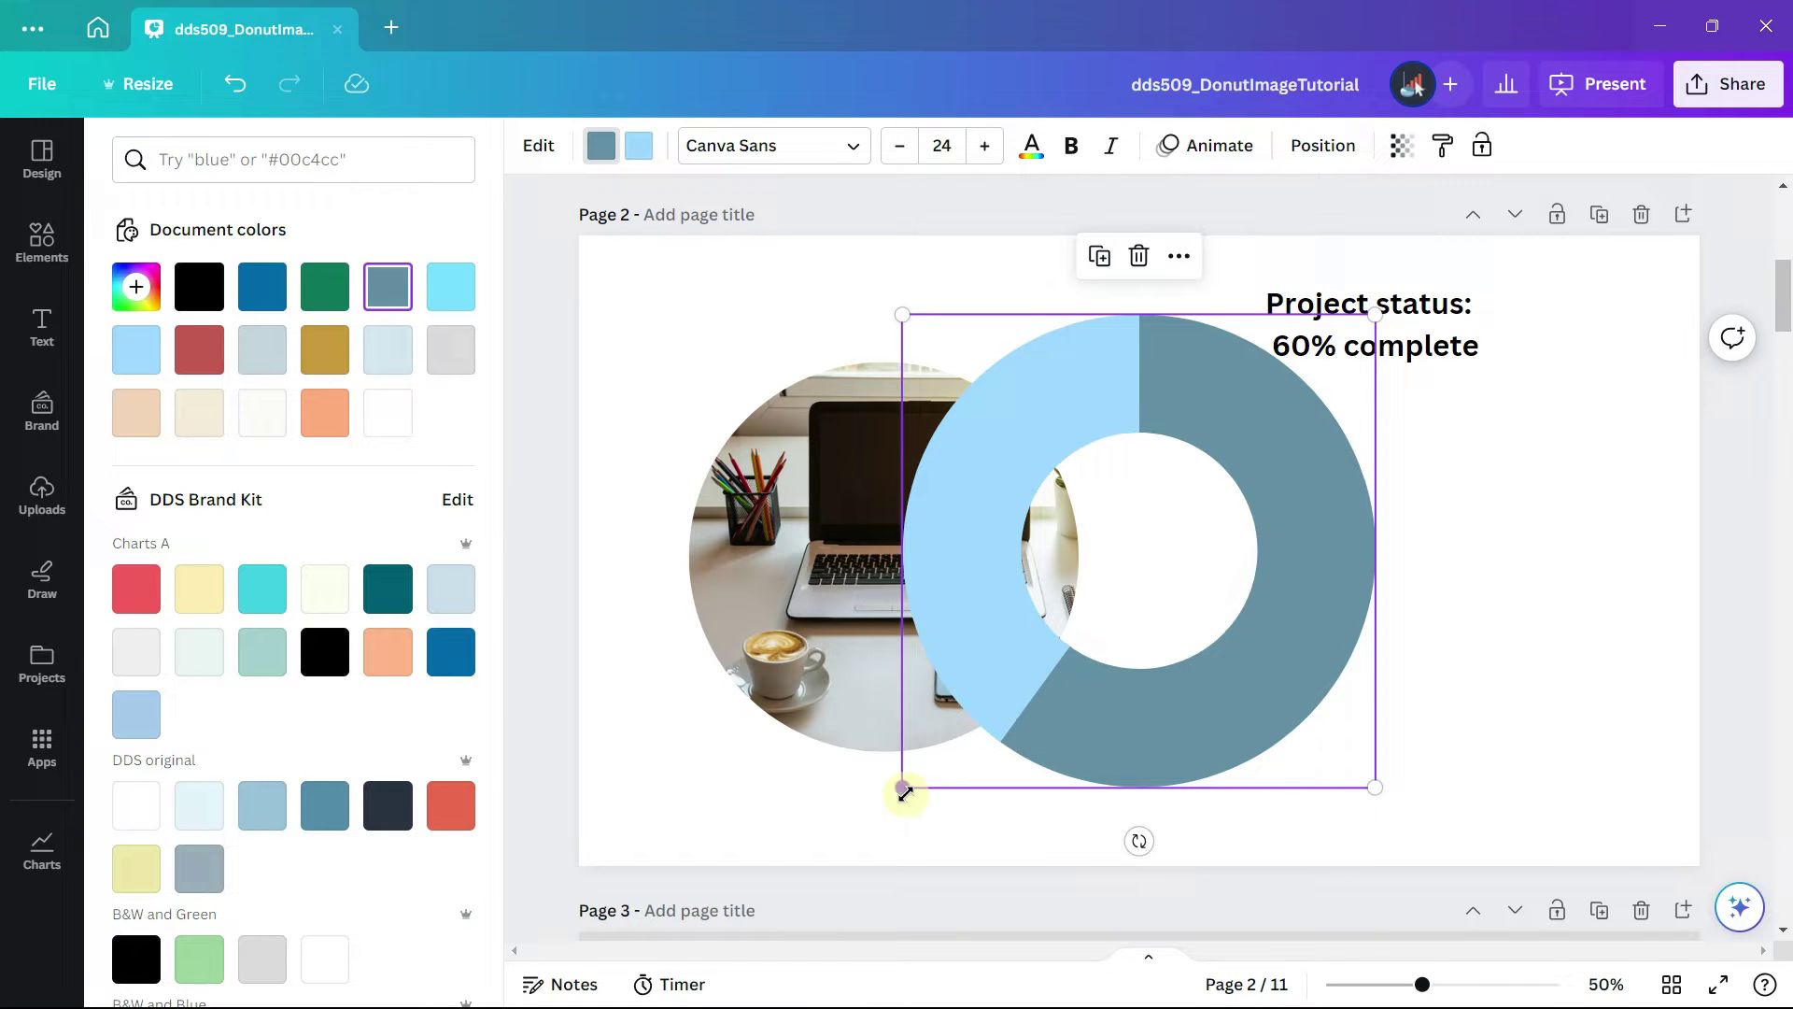
{"action": "left_click_drag", "start_coordinate": [904, 789], "coordinate": [1018, 680]}
{"action": "left_click_drag", "start_coordinate": [1101, 620], "coordinate": [1238, 690]}
- Move the circular desk photo onto the donut and bring it to the front
{"action": "left_click", "coordinate": [661, 678]}
{"action": "left_click", "coordinate": [733, 661]}
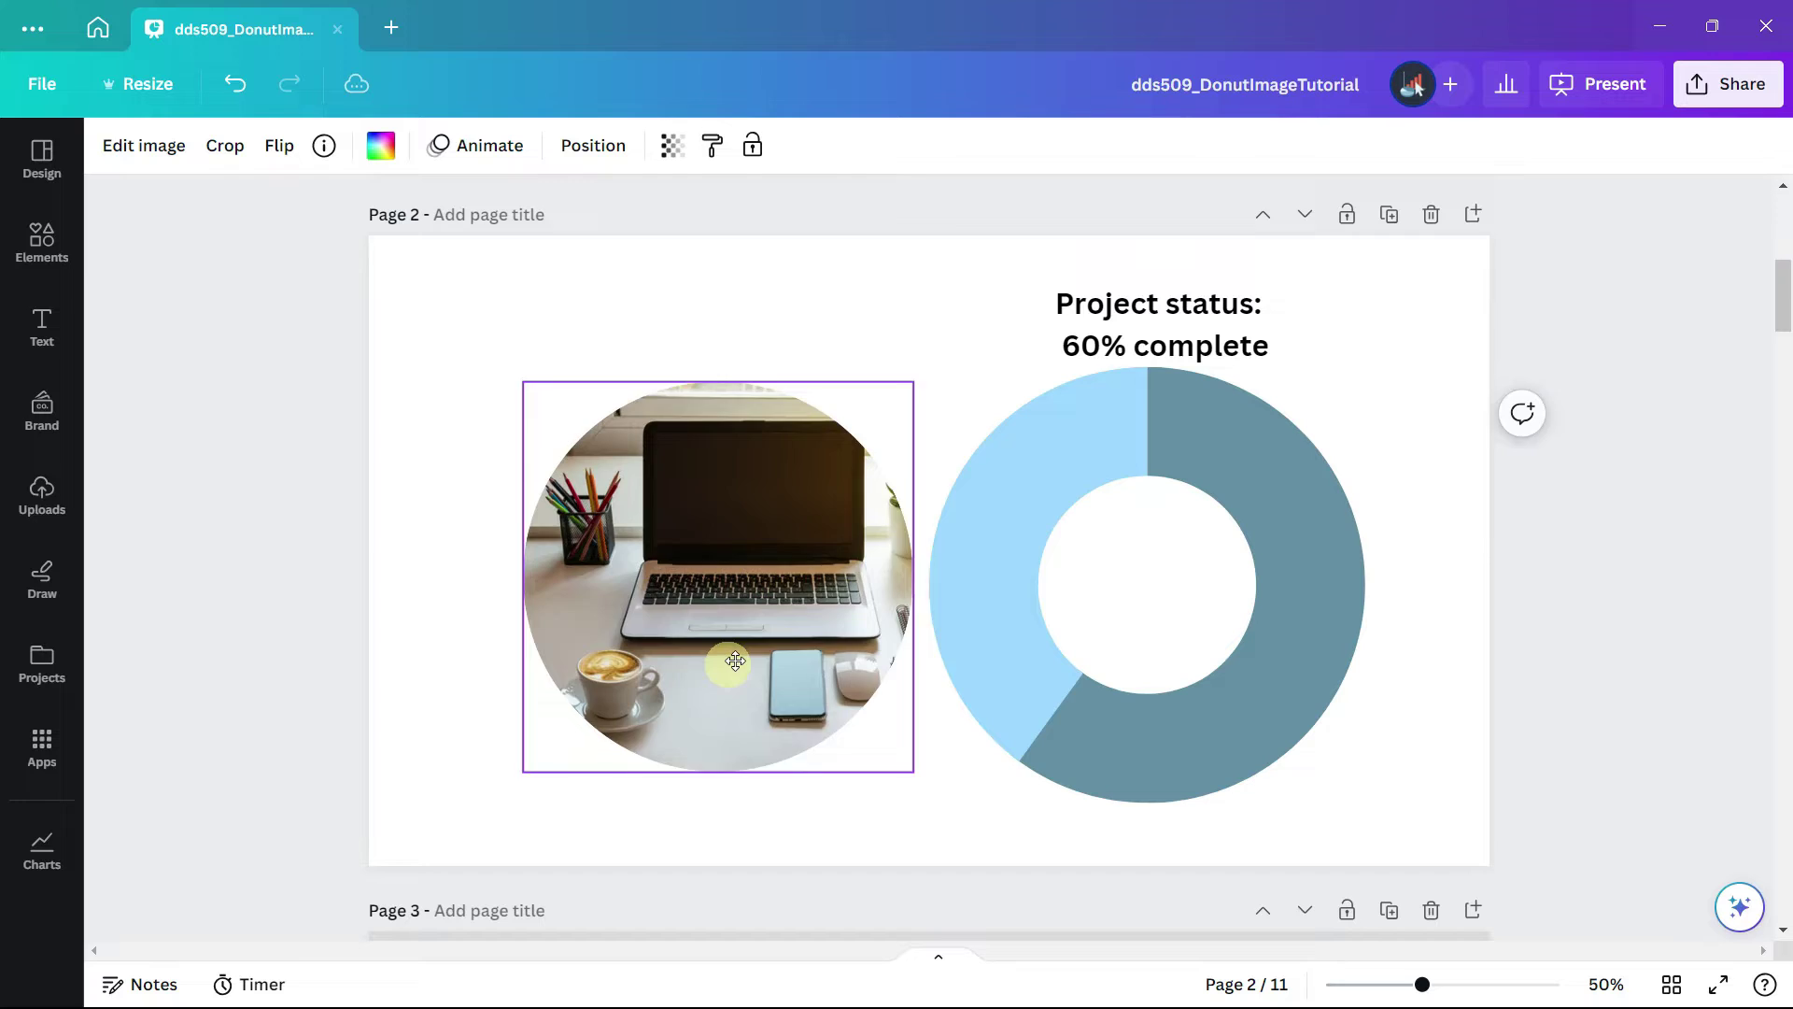
{"action": "left_click_drag", "start_coordinate": [735, 661], "coordinate": [1025, 680]}
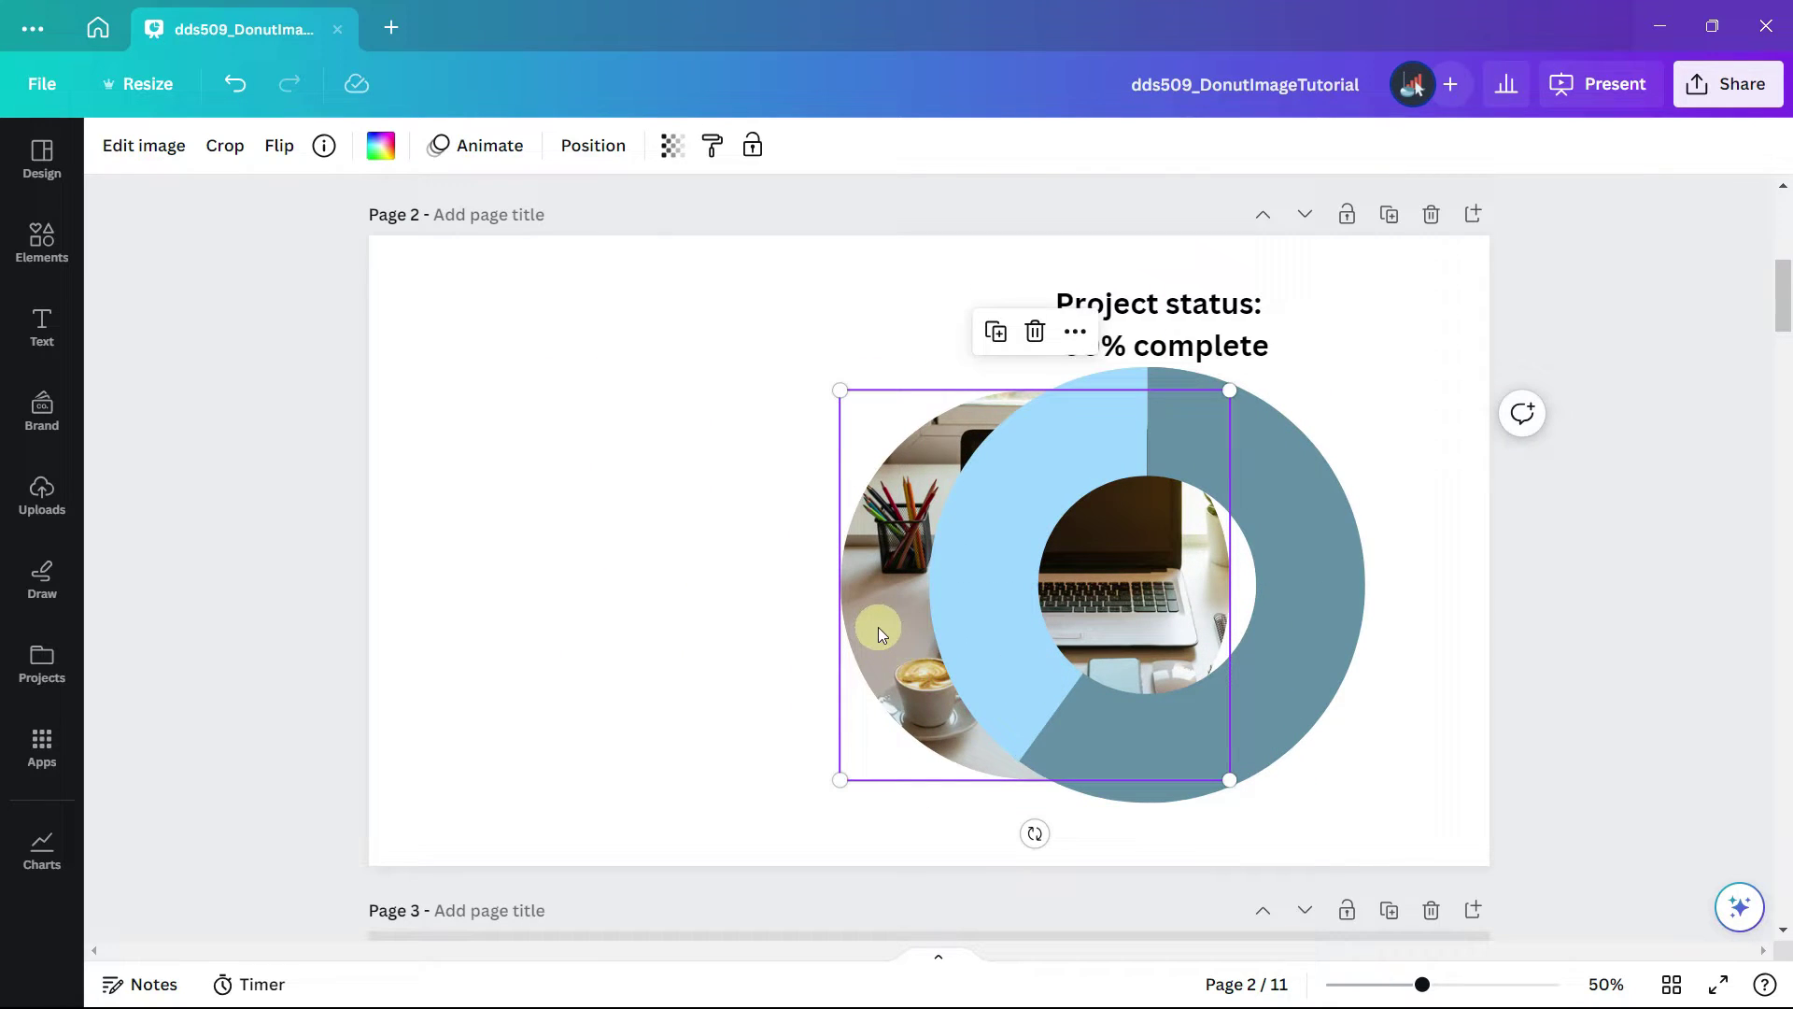
{"action": "right_click", "coordinate": [876, 632]}
{"action": "mouse_move", "coordinate": [877, 634]}
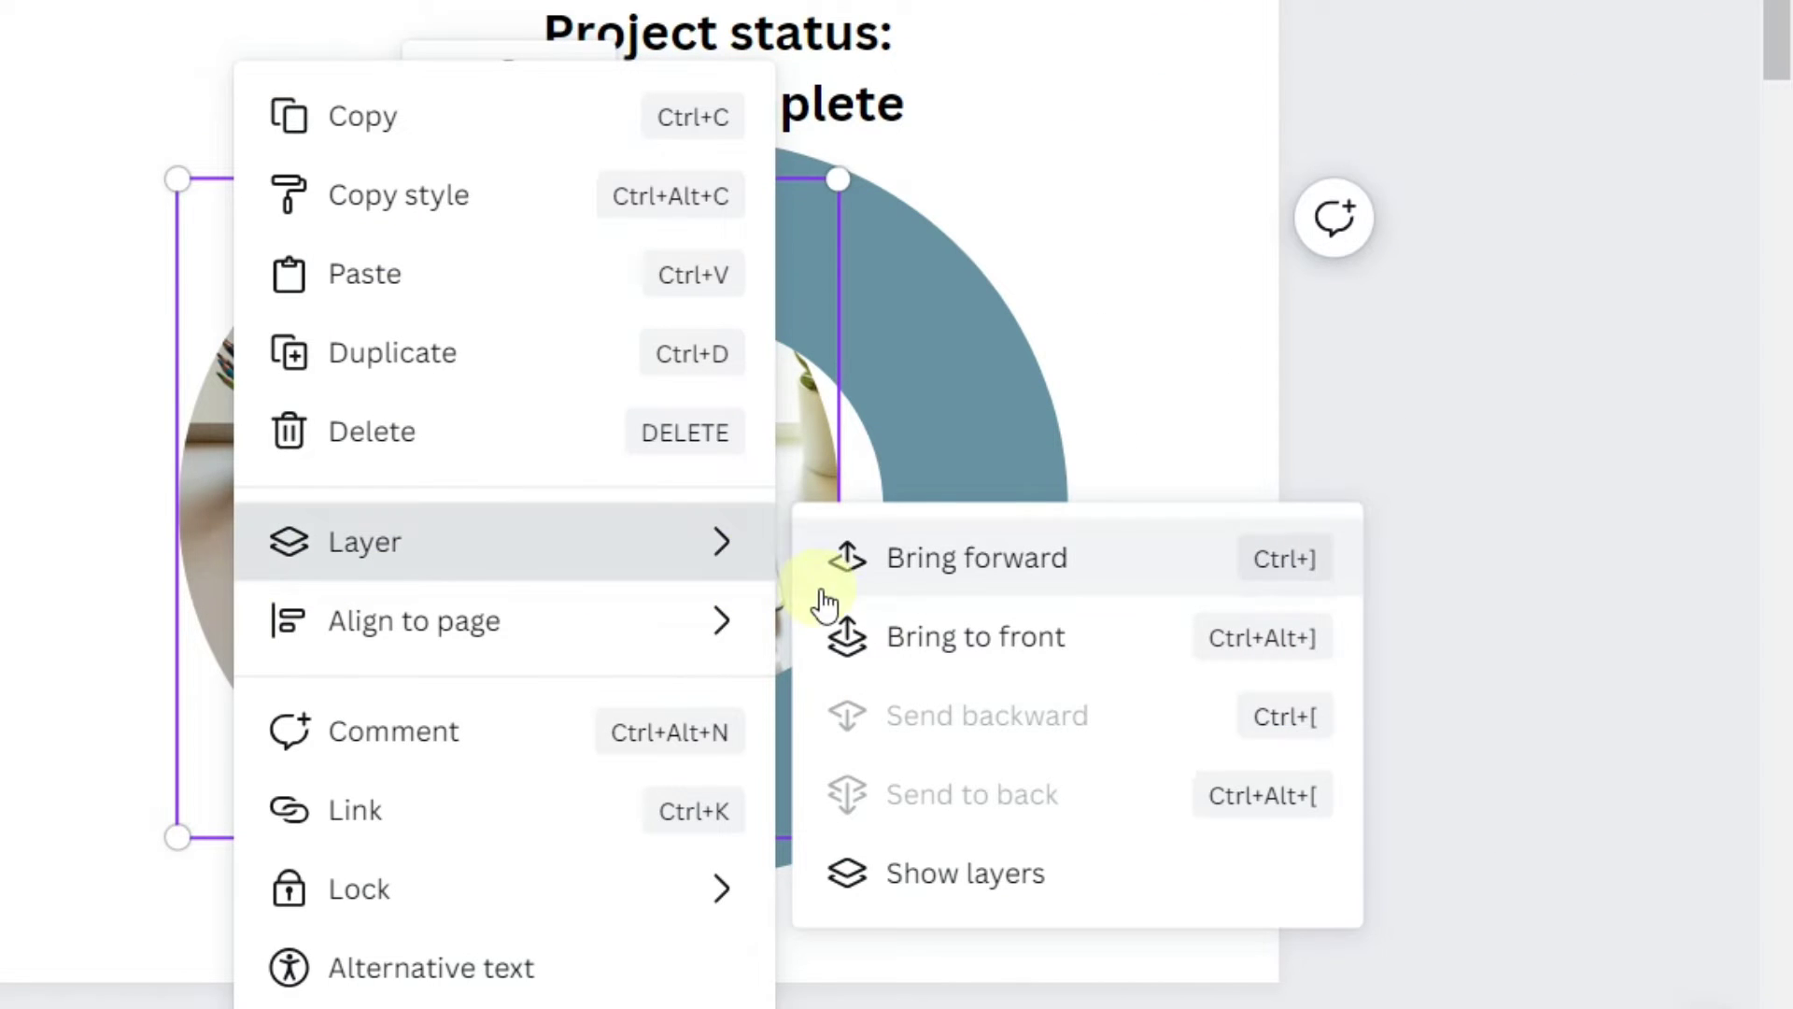
{"action": "left_click", "coordinate": [897, 637]}
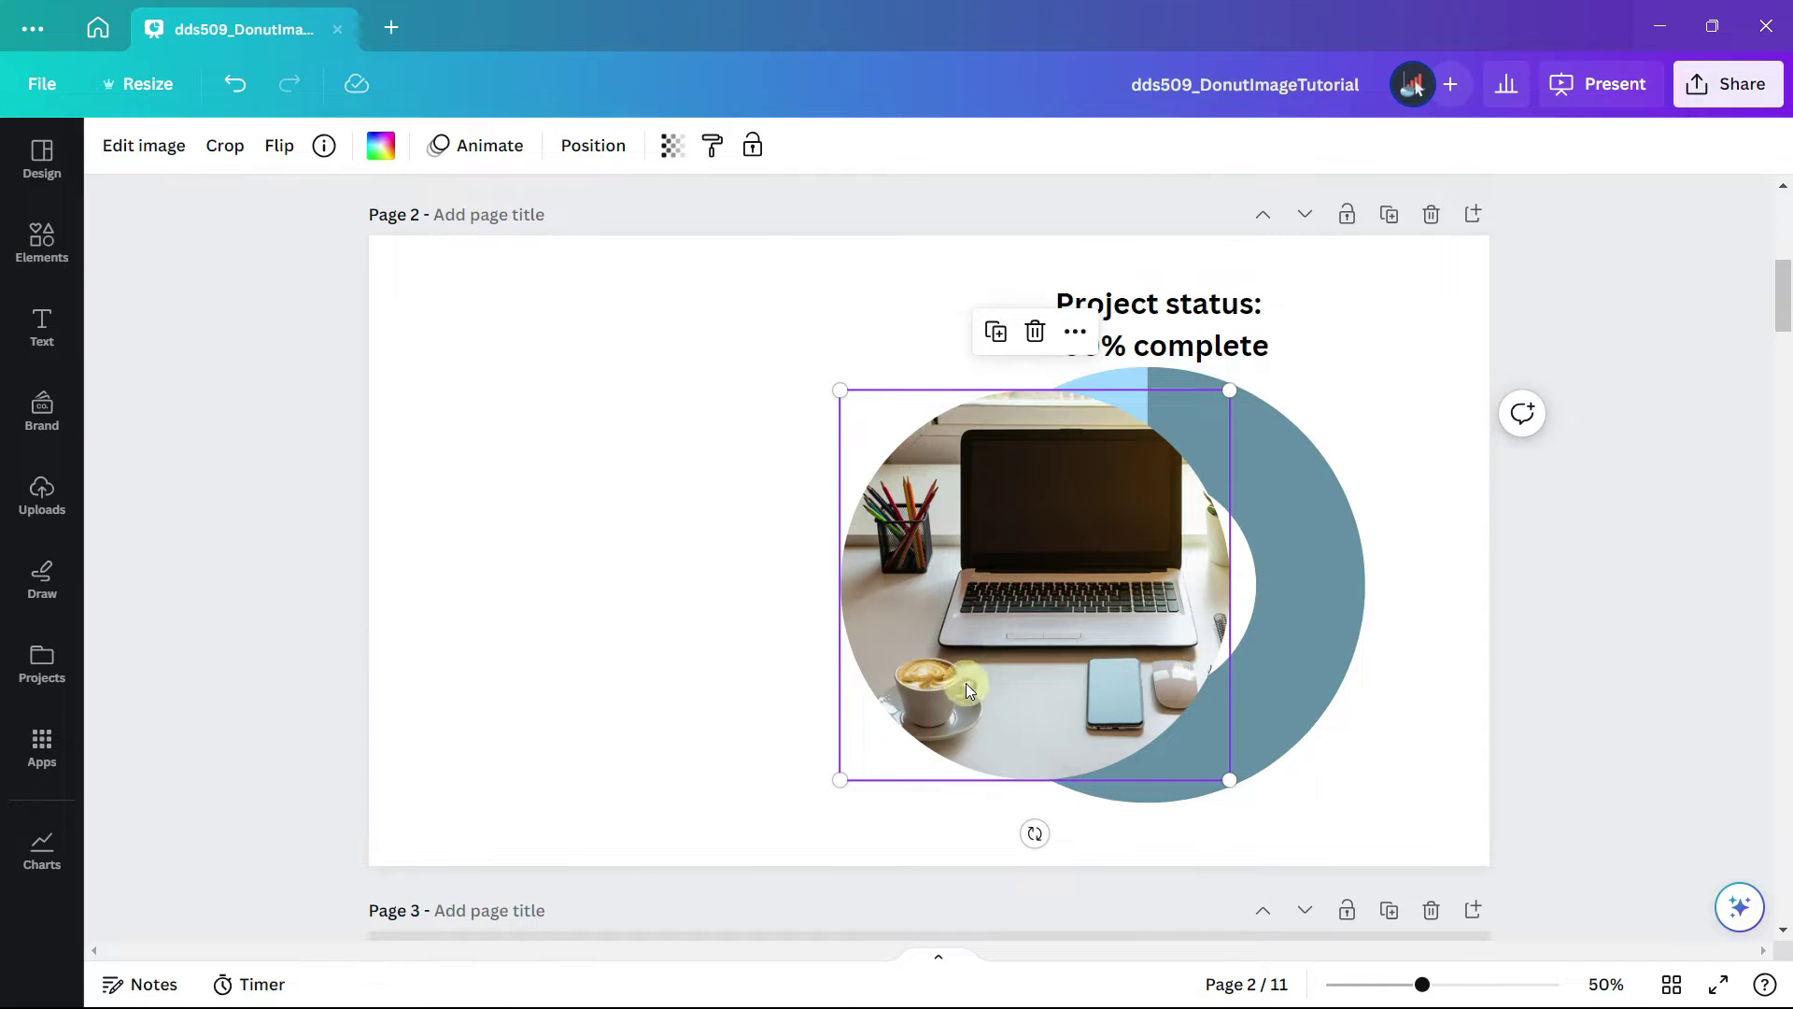
- Shrink the desk photo to fit the donut's hole and centre it in the ring
{"action": "left_click_drag", "start_coordinate": [966, 682], "coordinate": [1104, 664]}
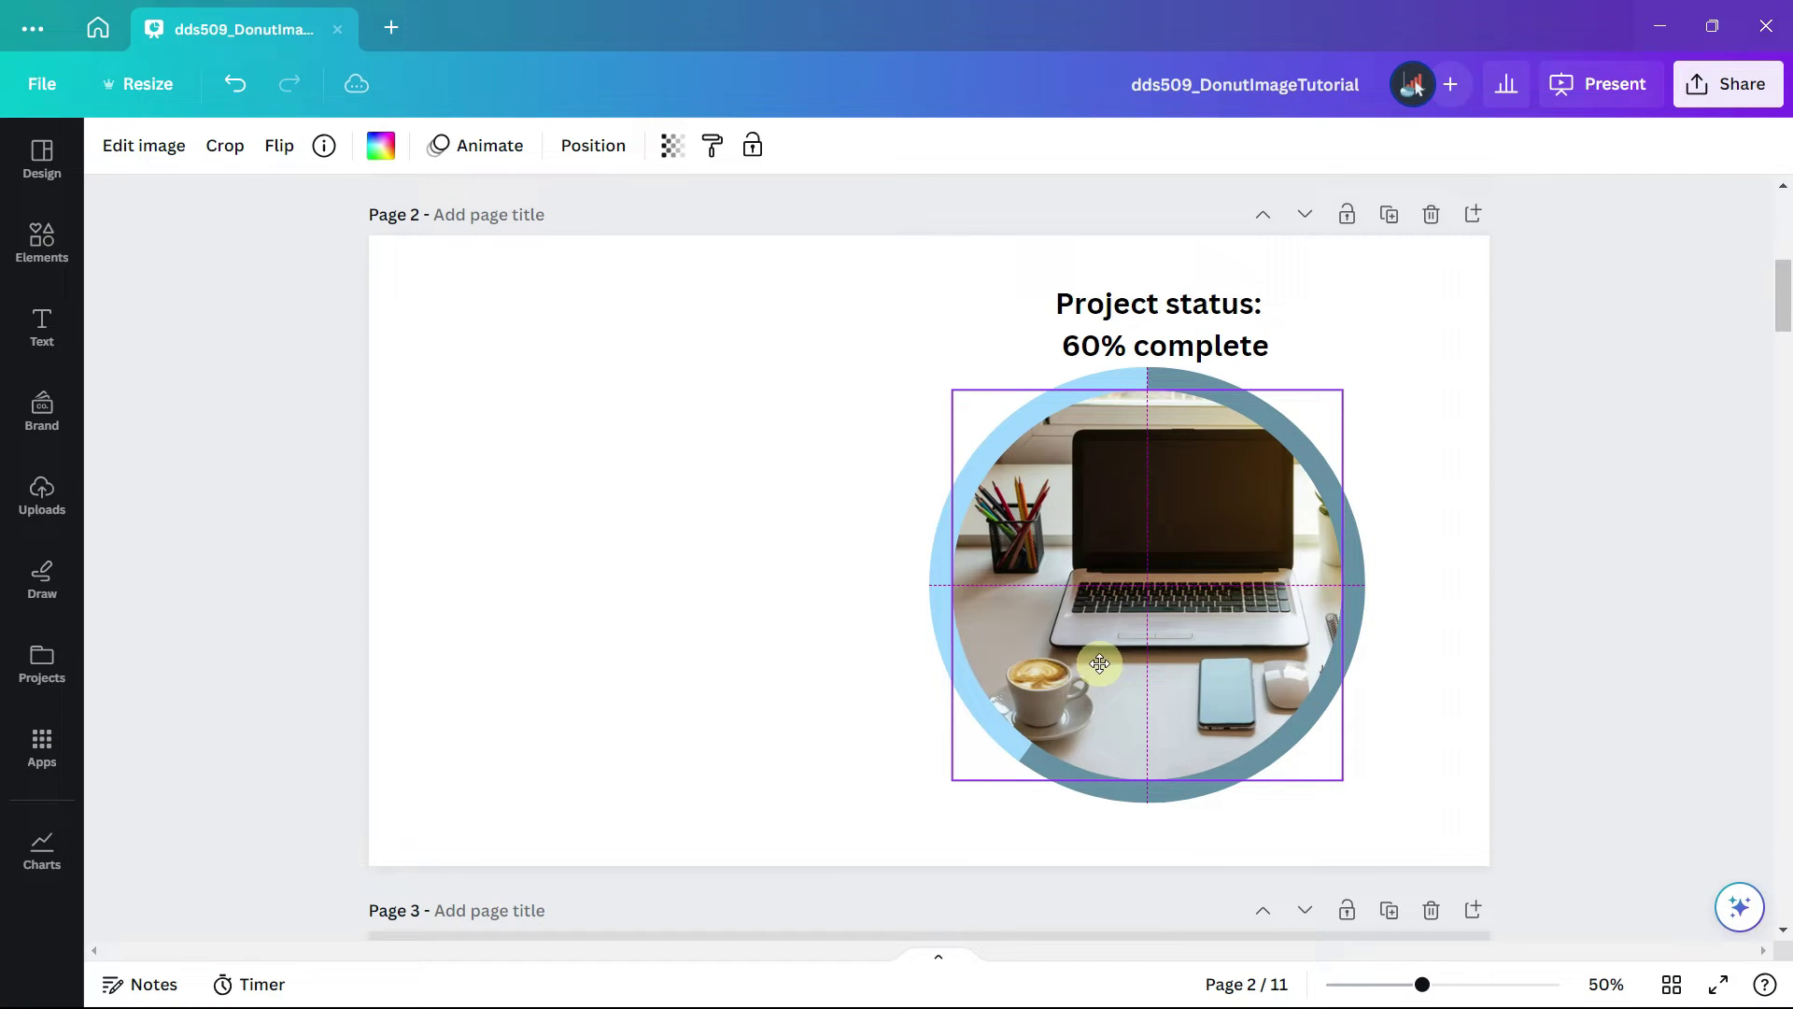
{"action": "left_click_drag", "start_coordinate": [1356, 391], "coordinate": [1288, 457]}
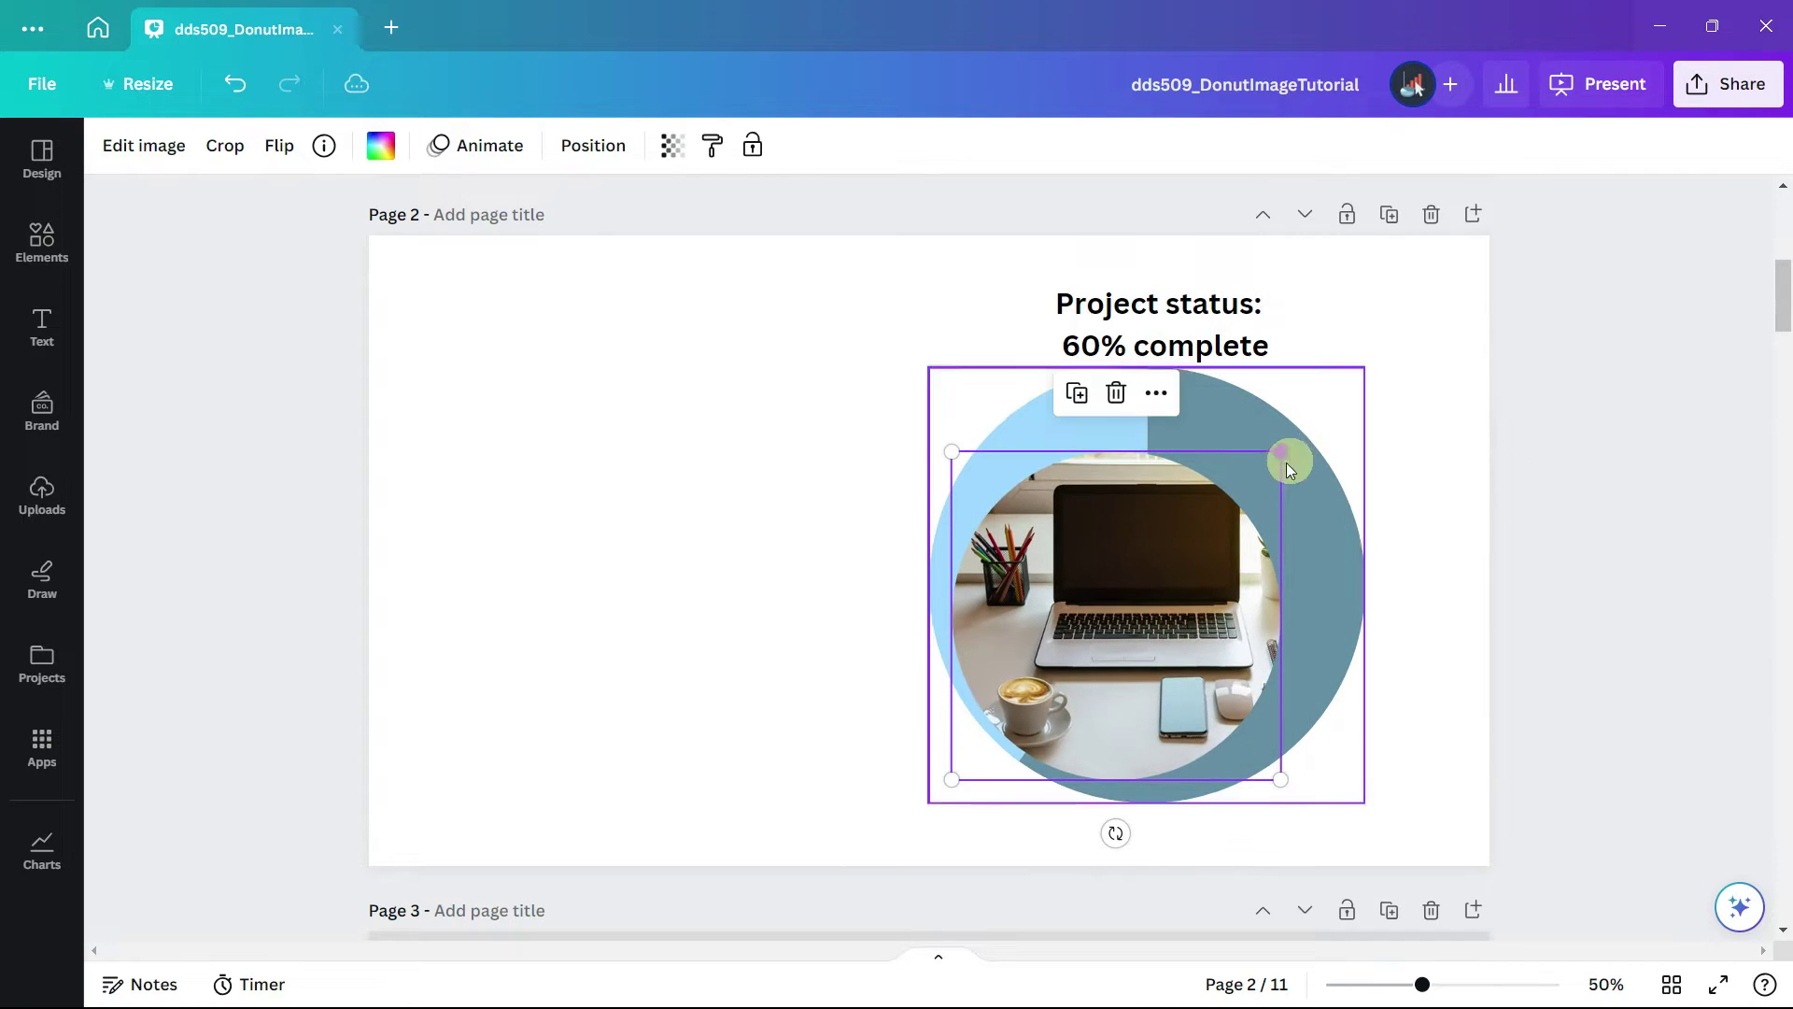
{"action": "left_click_drag", "start_coordinate": [1176, 562], "coordinate": [1212, 536]}
{"action": "left_click", "coordinate": [784, 584]}
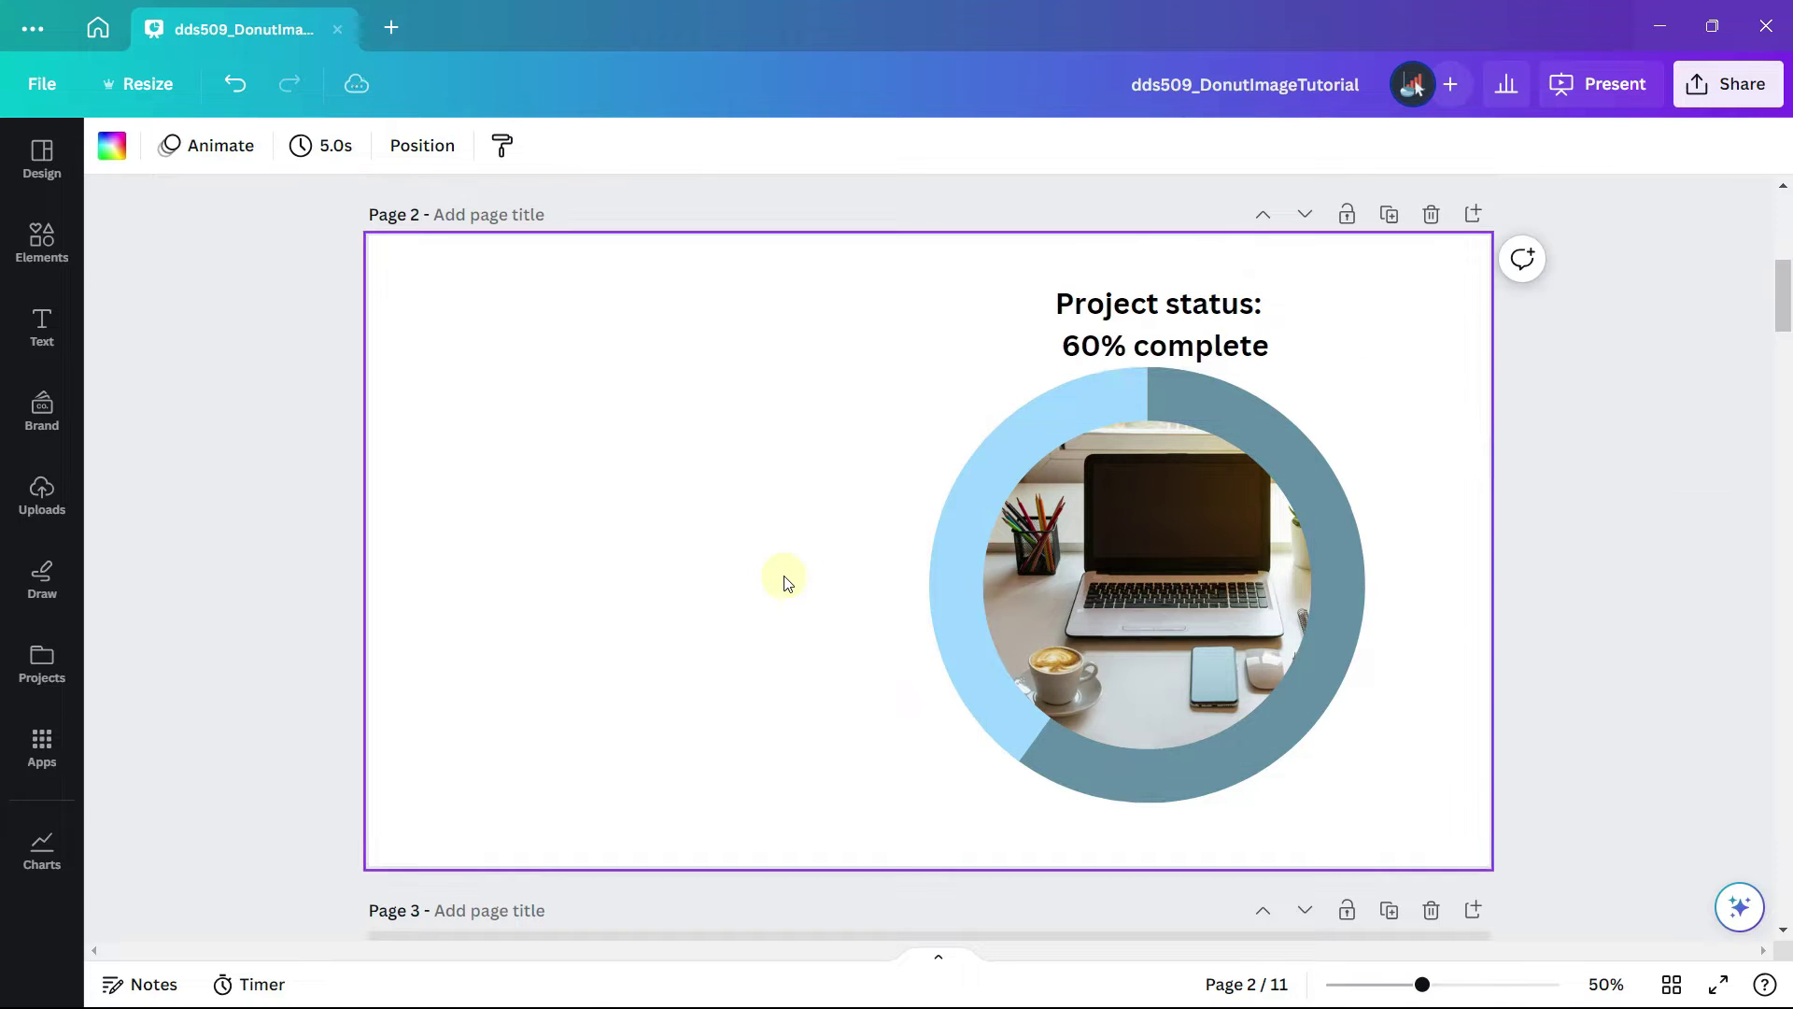
- Eyedrop the coffee cup's gold for the 60% segment and make the 40% segment cream
{"action": "left_click", "coordinate": [1351, 793]}
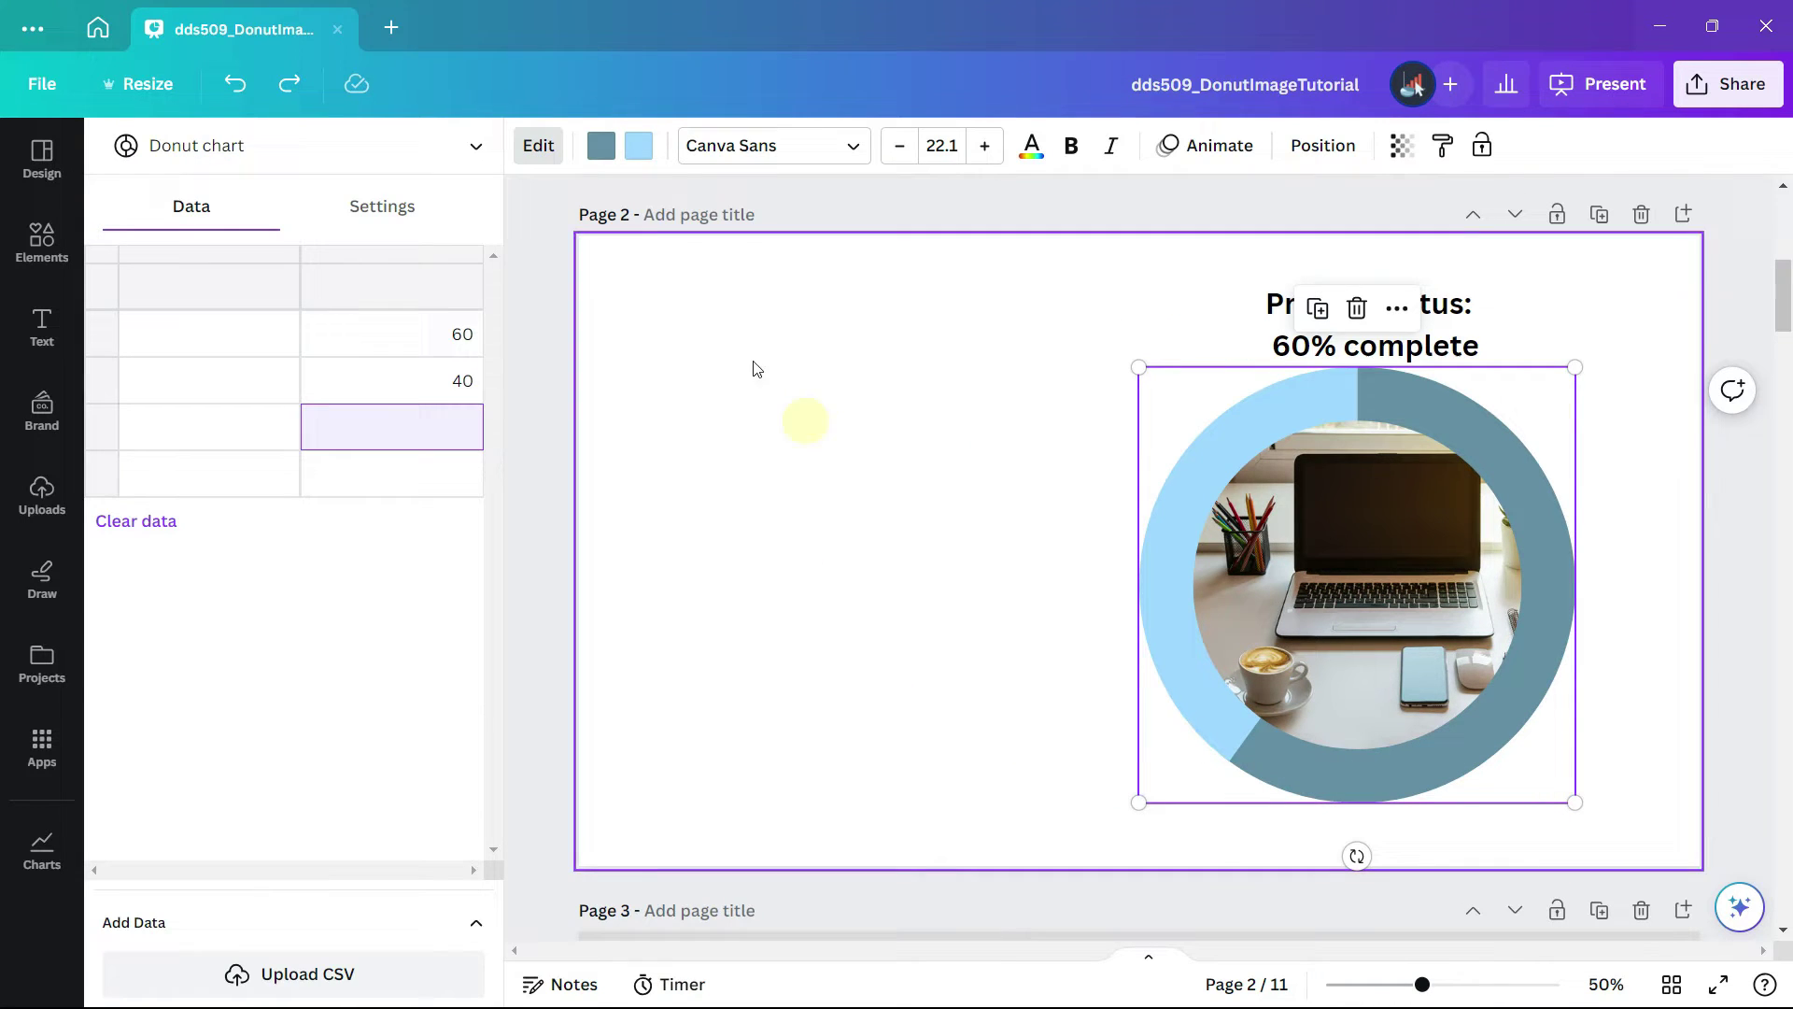
{"action": "left_click", "coordinate": [600, 145]}
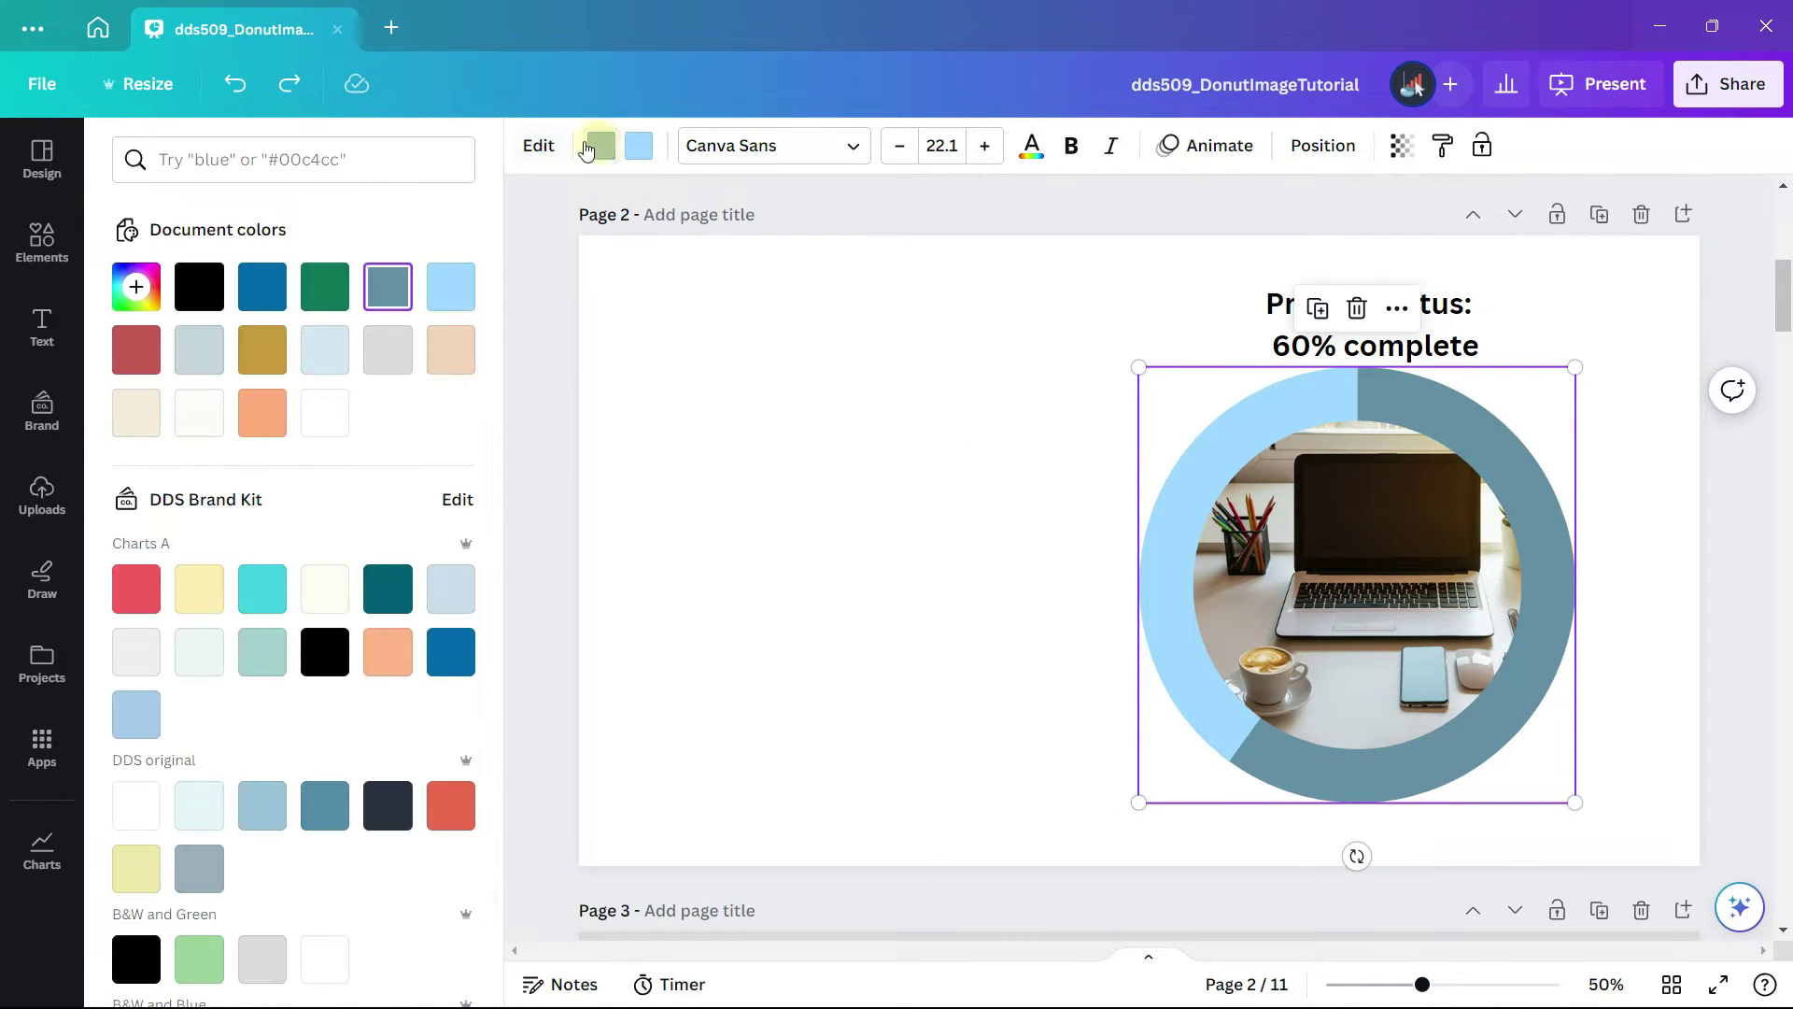
{"action": "left_click", "coordinate": [137, 297]}
{"action": "left_click", "coordinate": [433, 526]}
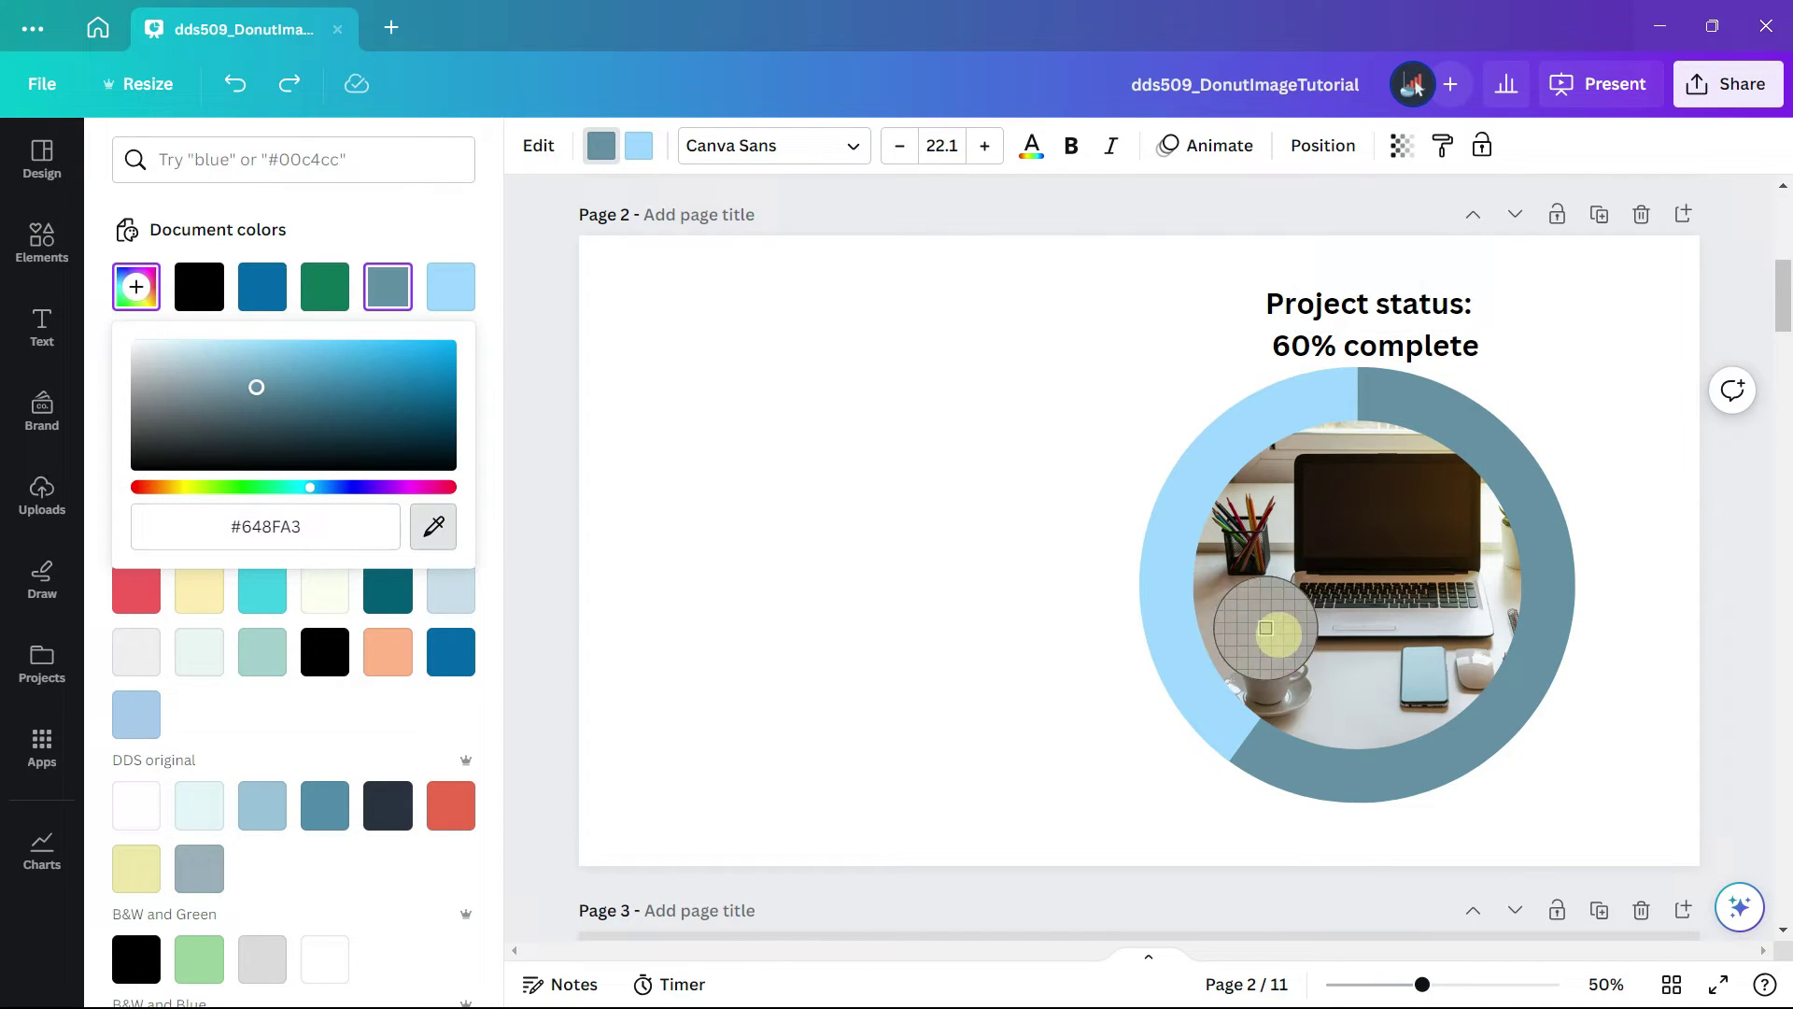
{"action": "left_click", "coordinate": [1280, 660]}
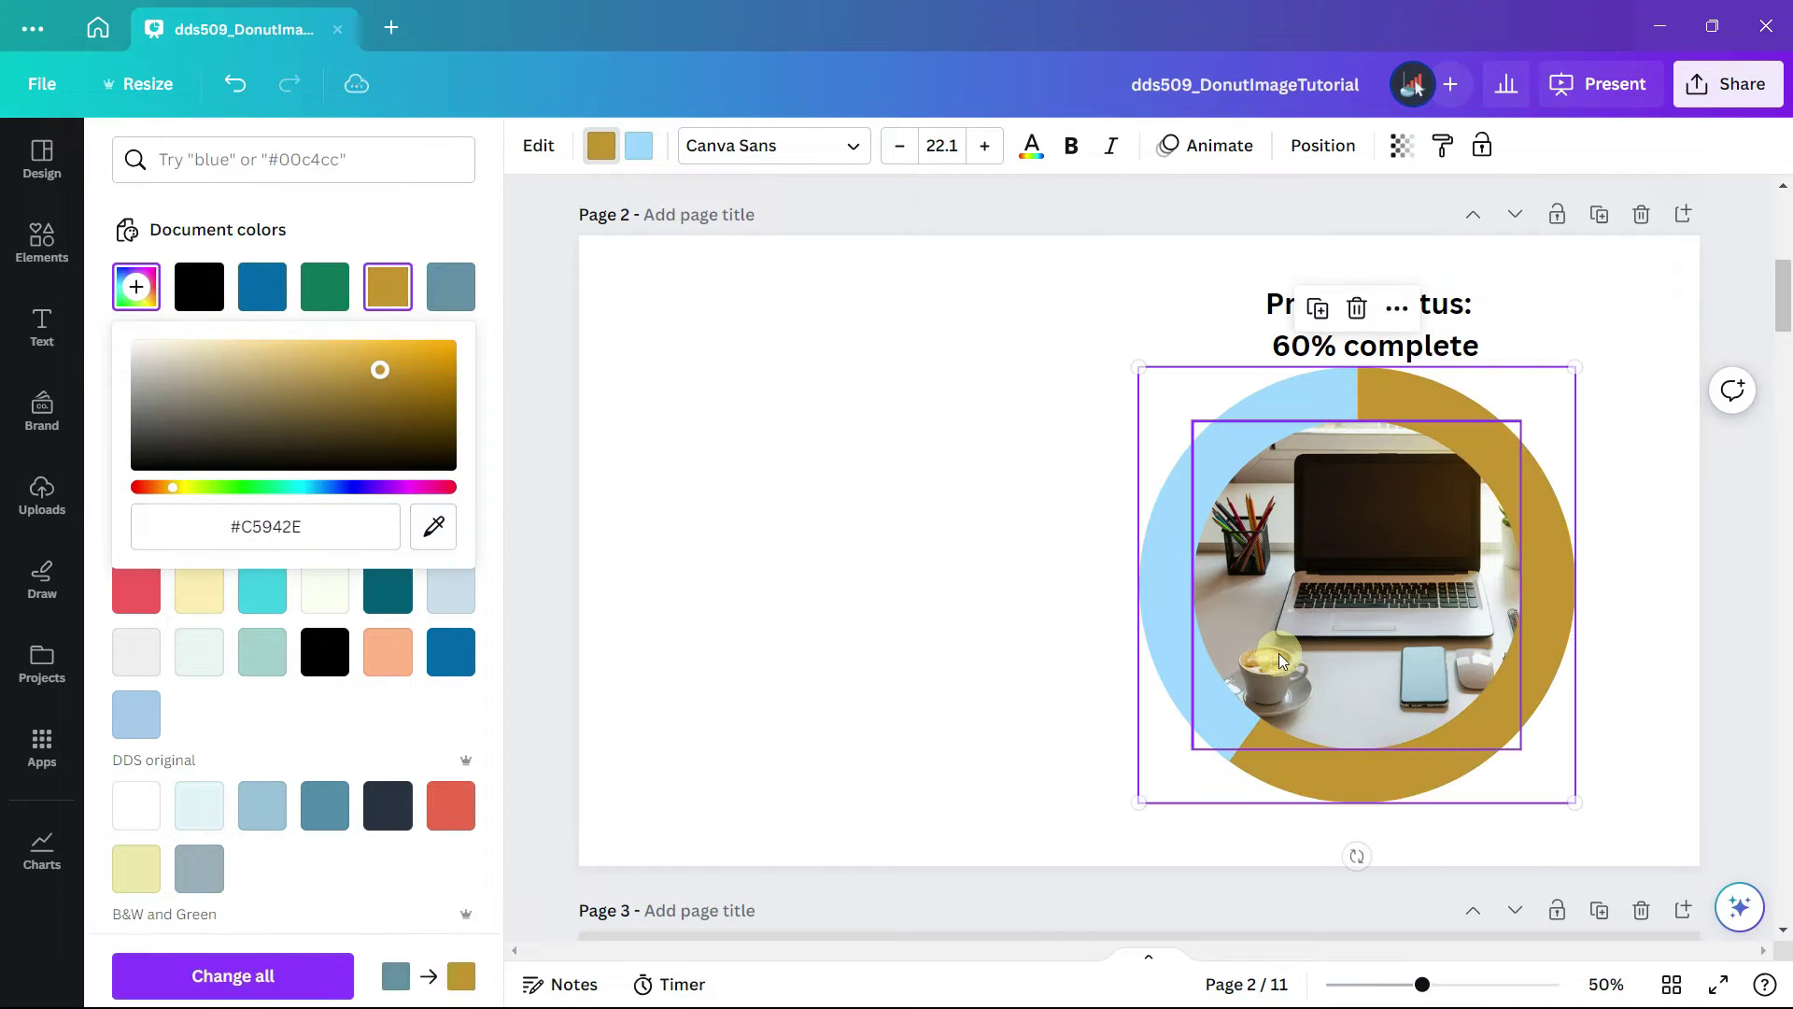
{"action": "left_click", "coordinate": [637, 148]}
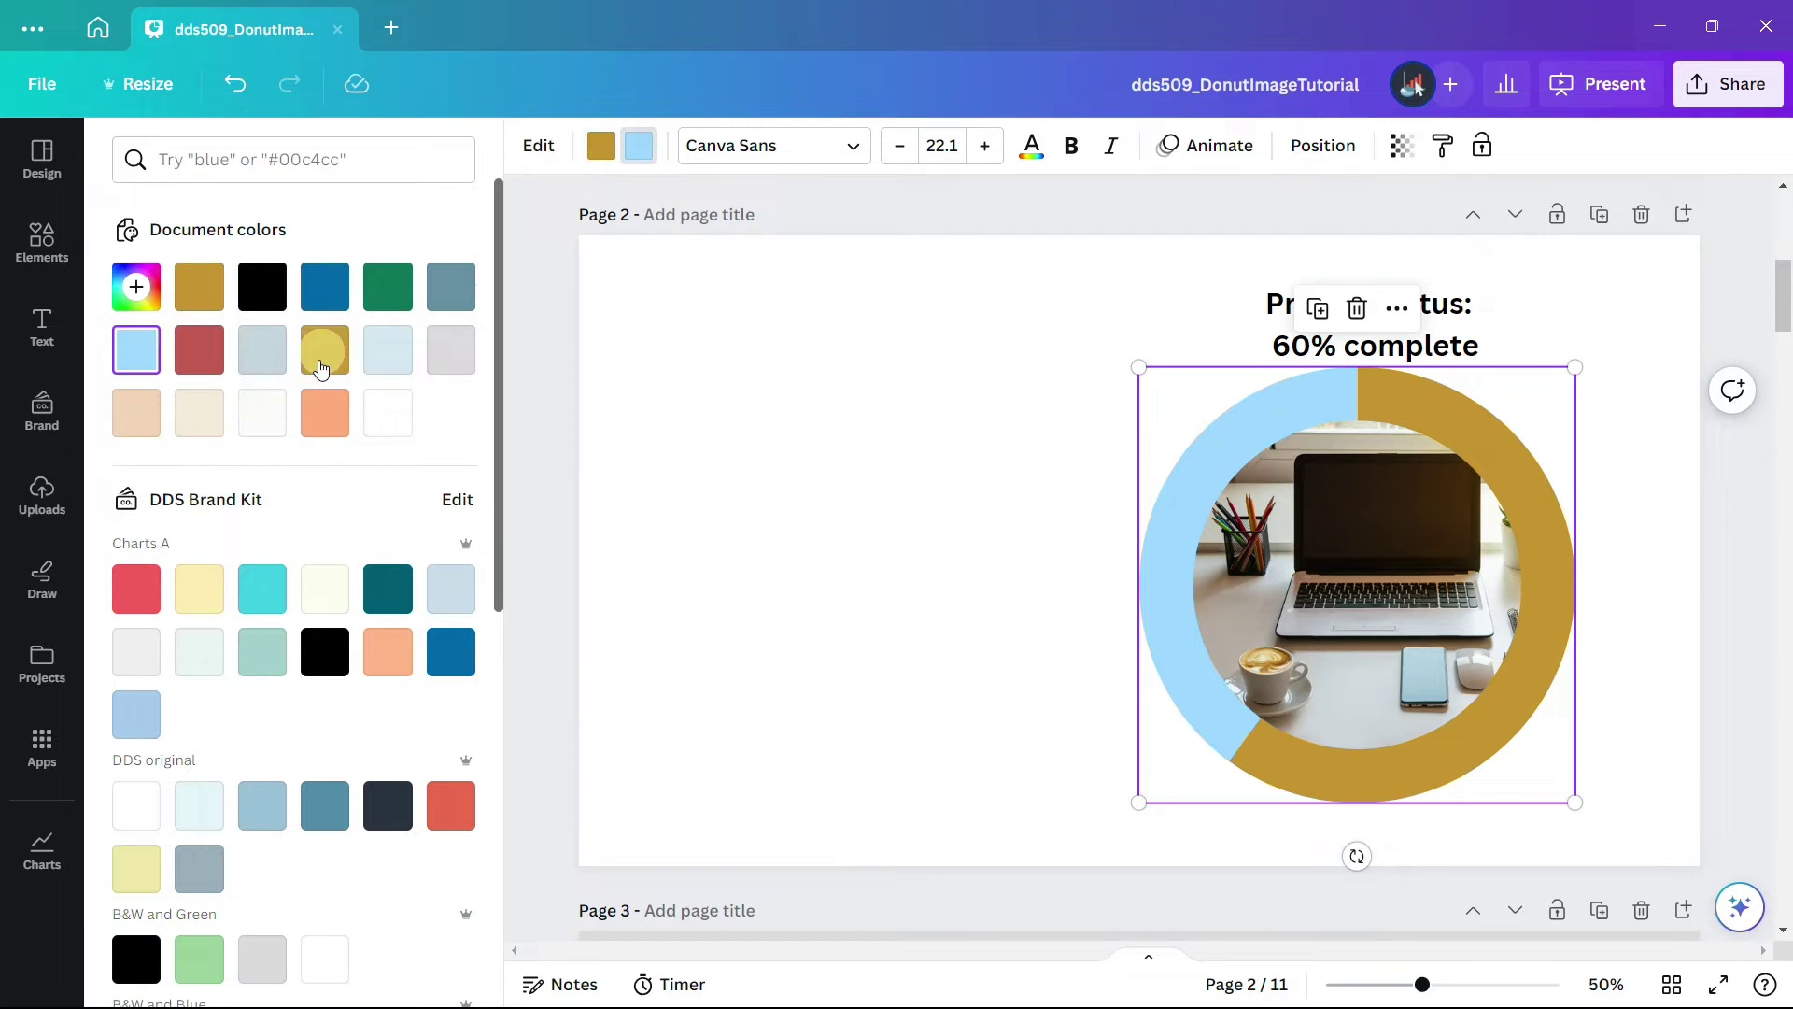
{"action": "left_click", "coordinate": [199, 411]}
{"action": "left_click", "coordinate": [799, 454]}
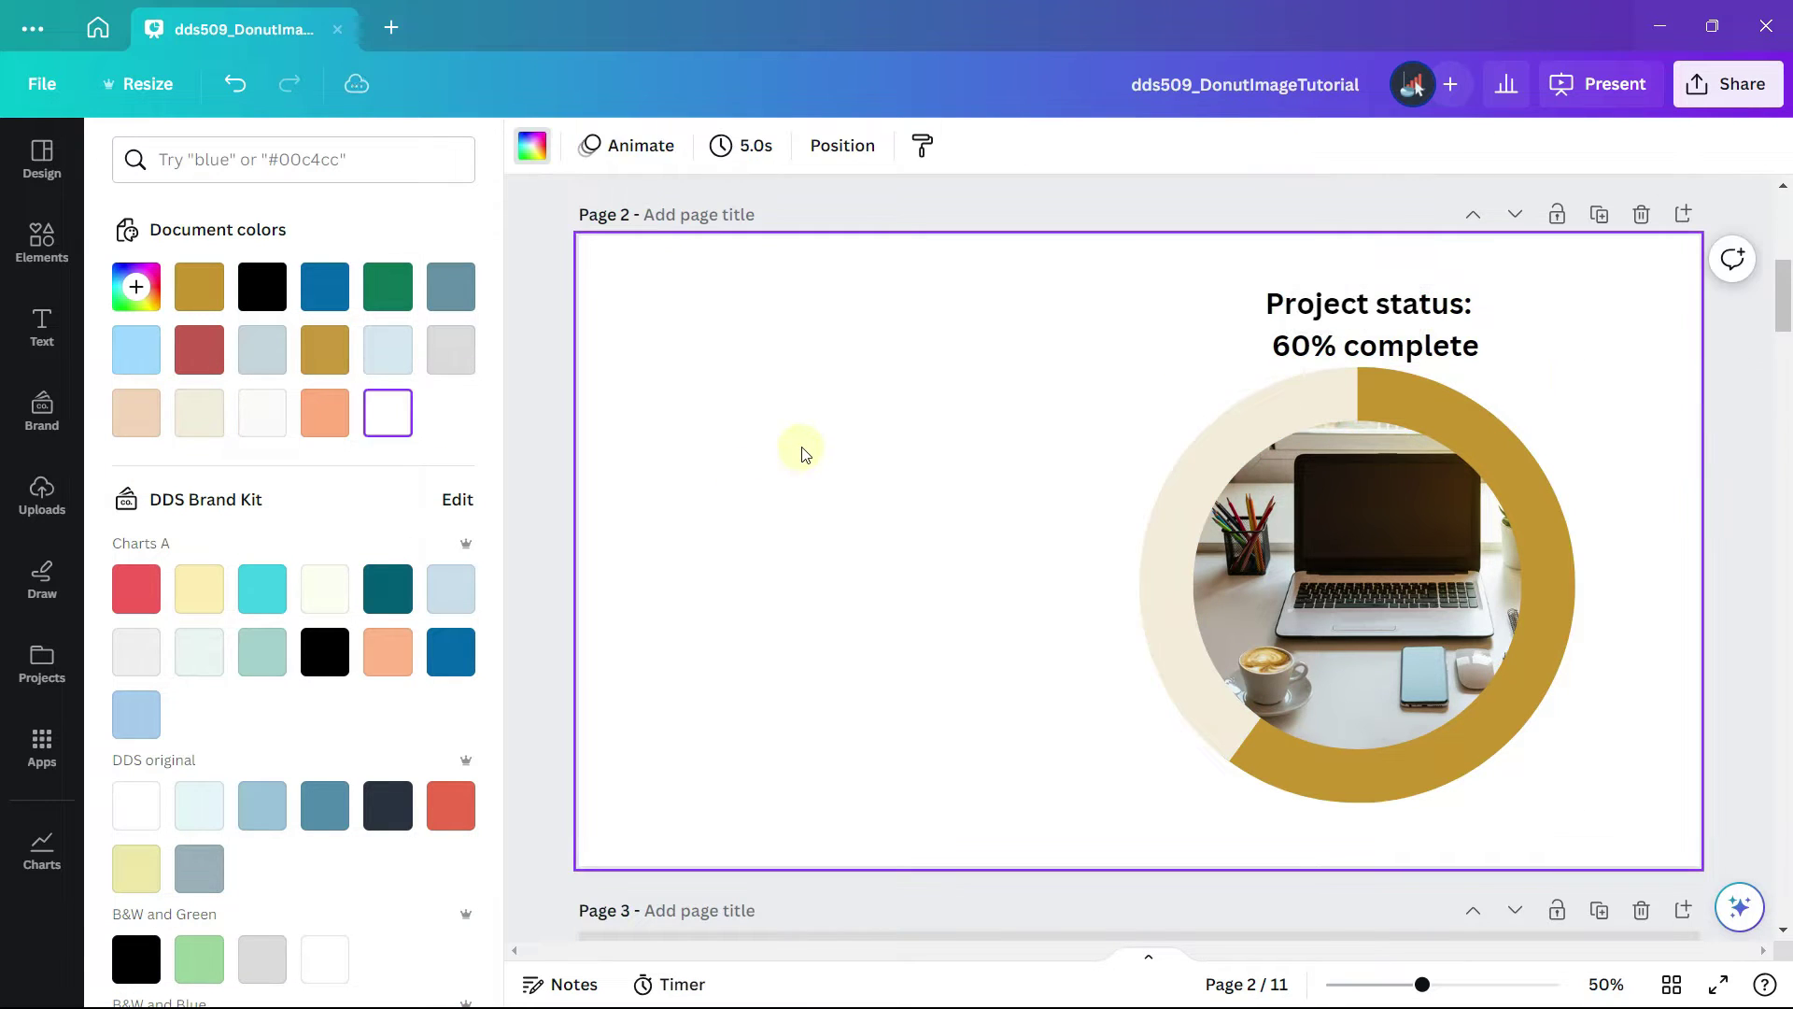
- On page 3, delete the sky-and-hills circle from the donut's centre
{"action": "scroll", "coordinate": [675, 670], "scroll_direction": "down", "scroll_amount": 8}
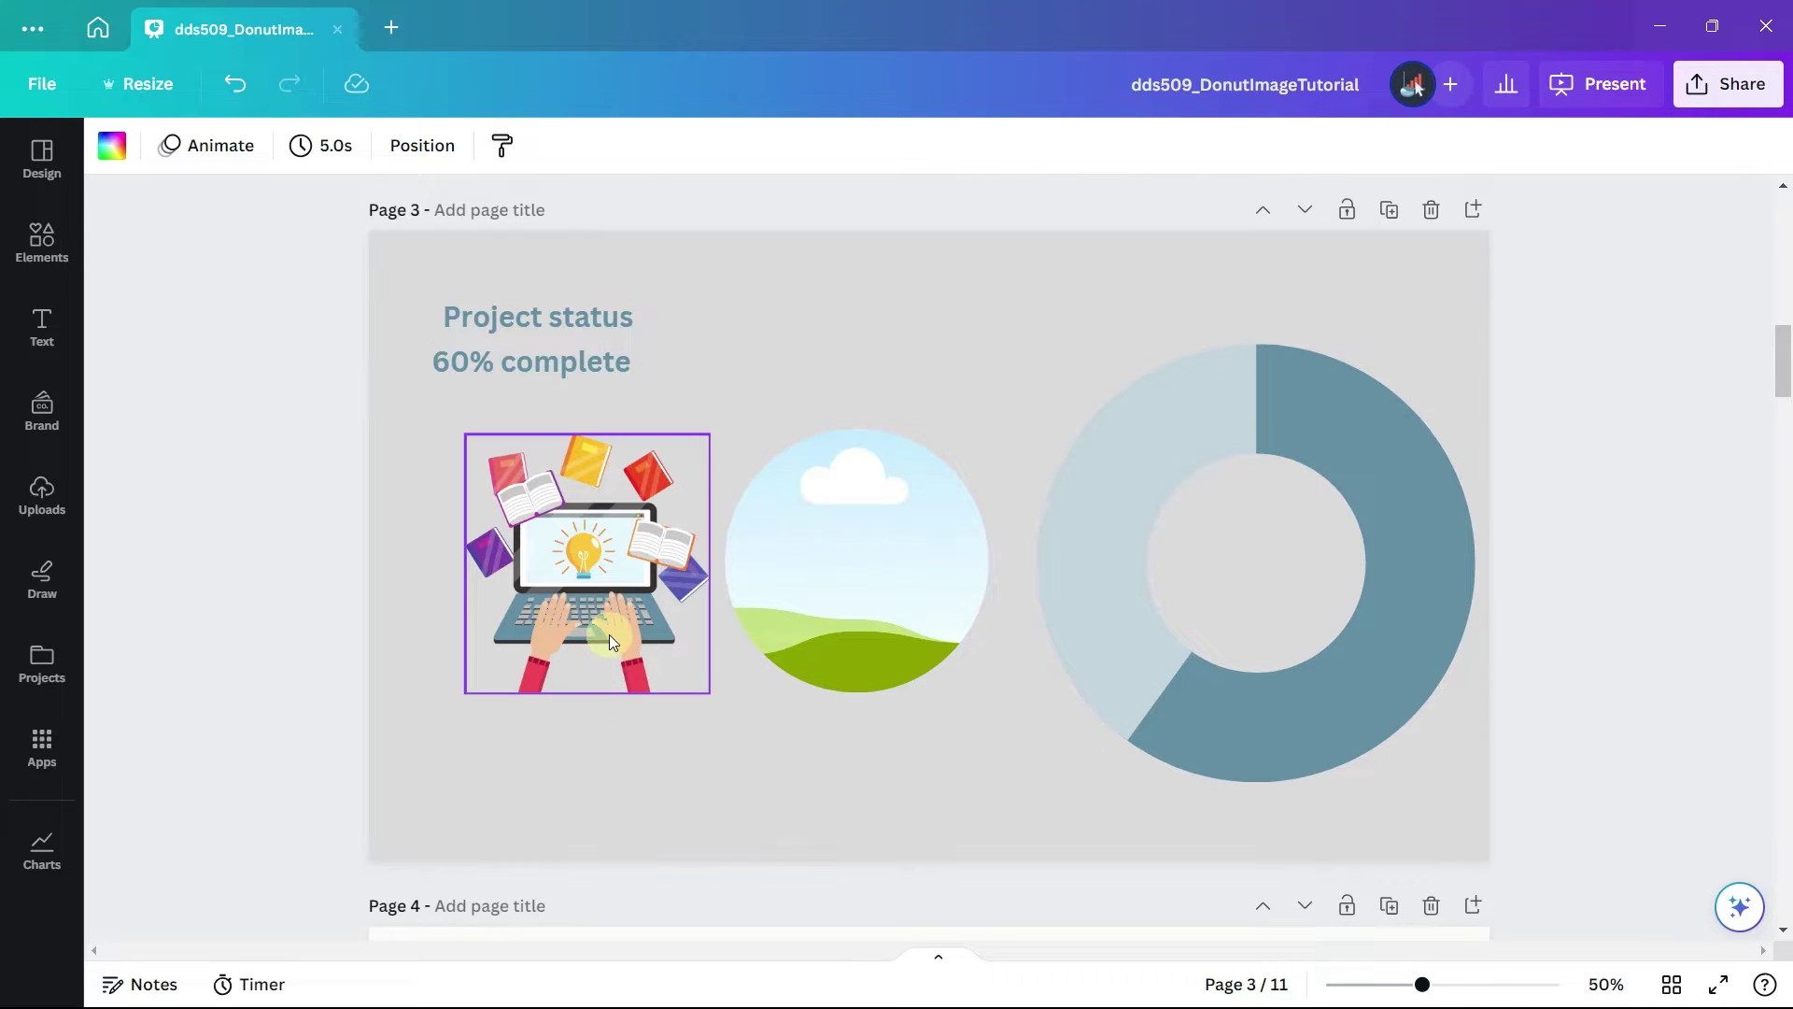
{"action": "left_click", "coordinate": [611, 641]}
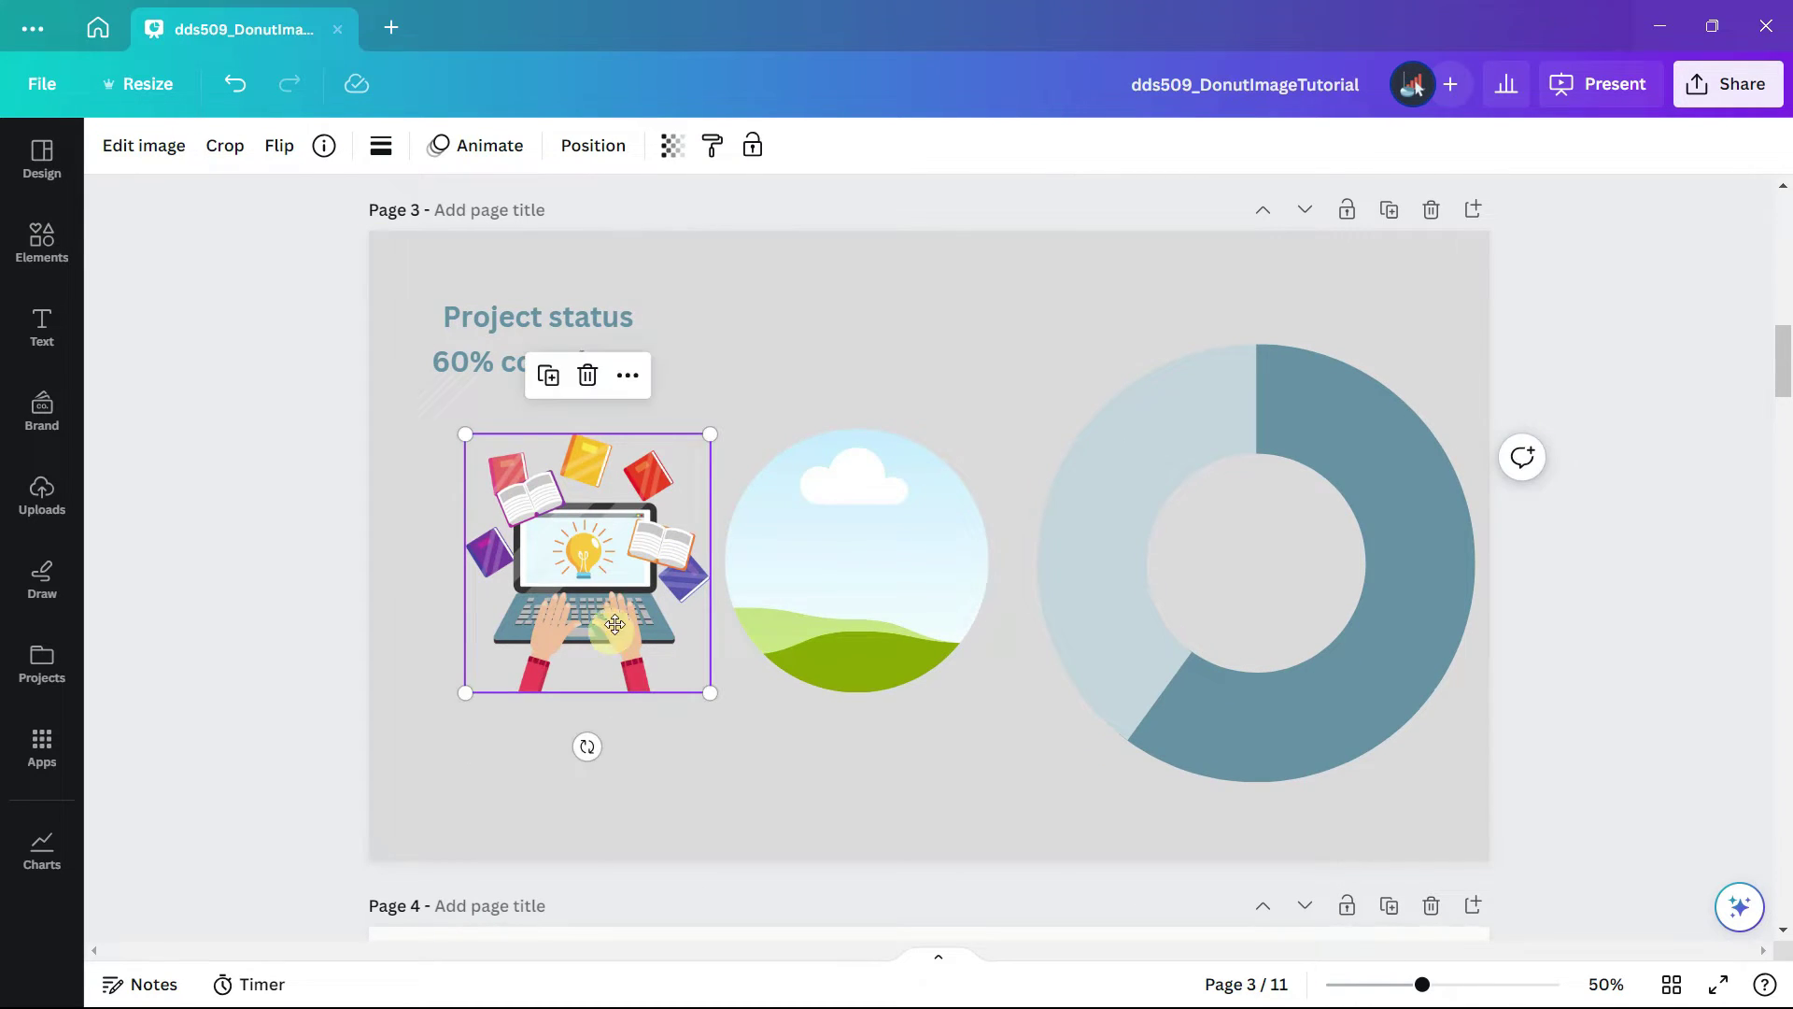
{"action": "left_click_drag", "start_coordinate": [611, 640], "coordinate": [1237, 611]}
{"action": "left_click", "coordinate": [854, 622]}
{"action": "key", "text": "Delete"}
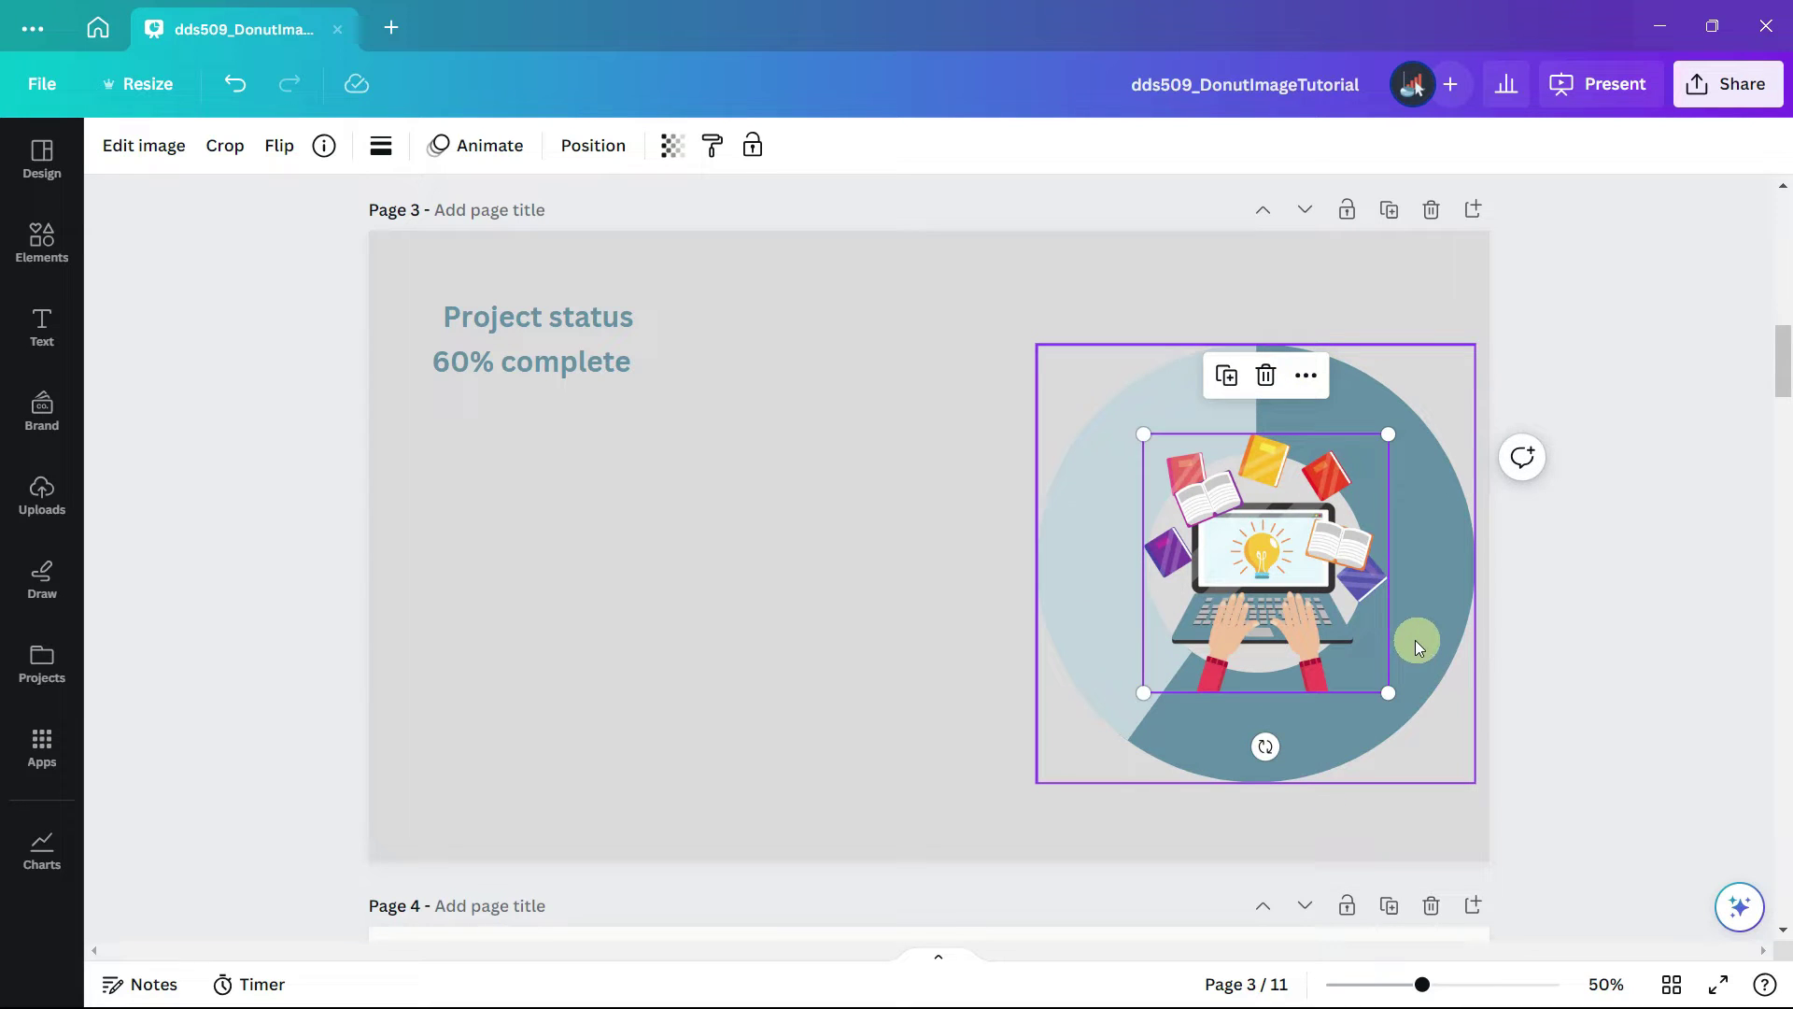
- Move the laptop illustration out beside the donut and review the chart's settings and data
{"action": "left_click_drag", "start_coordinate": [1308, 607], "coordinate": [786, 598]}
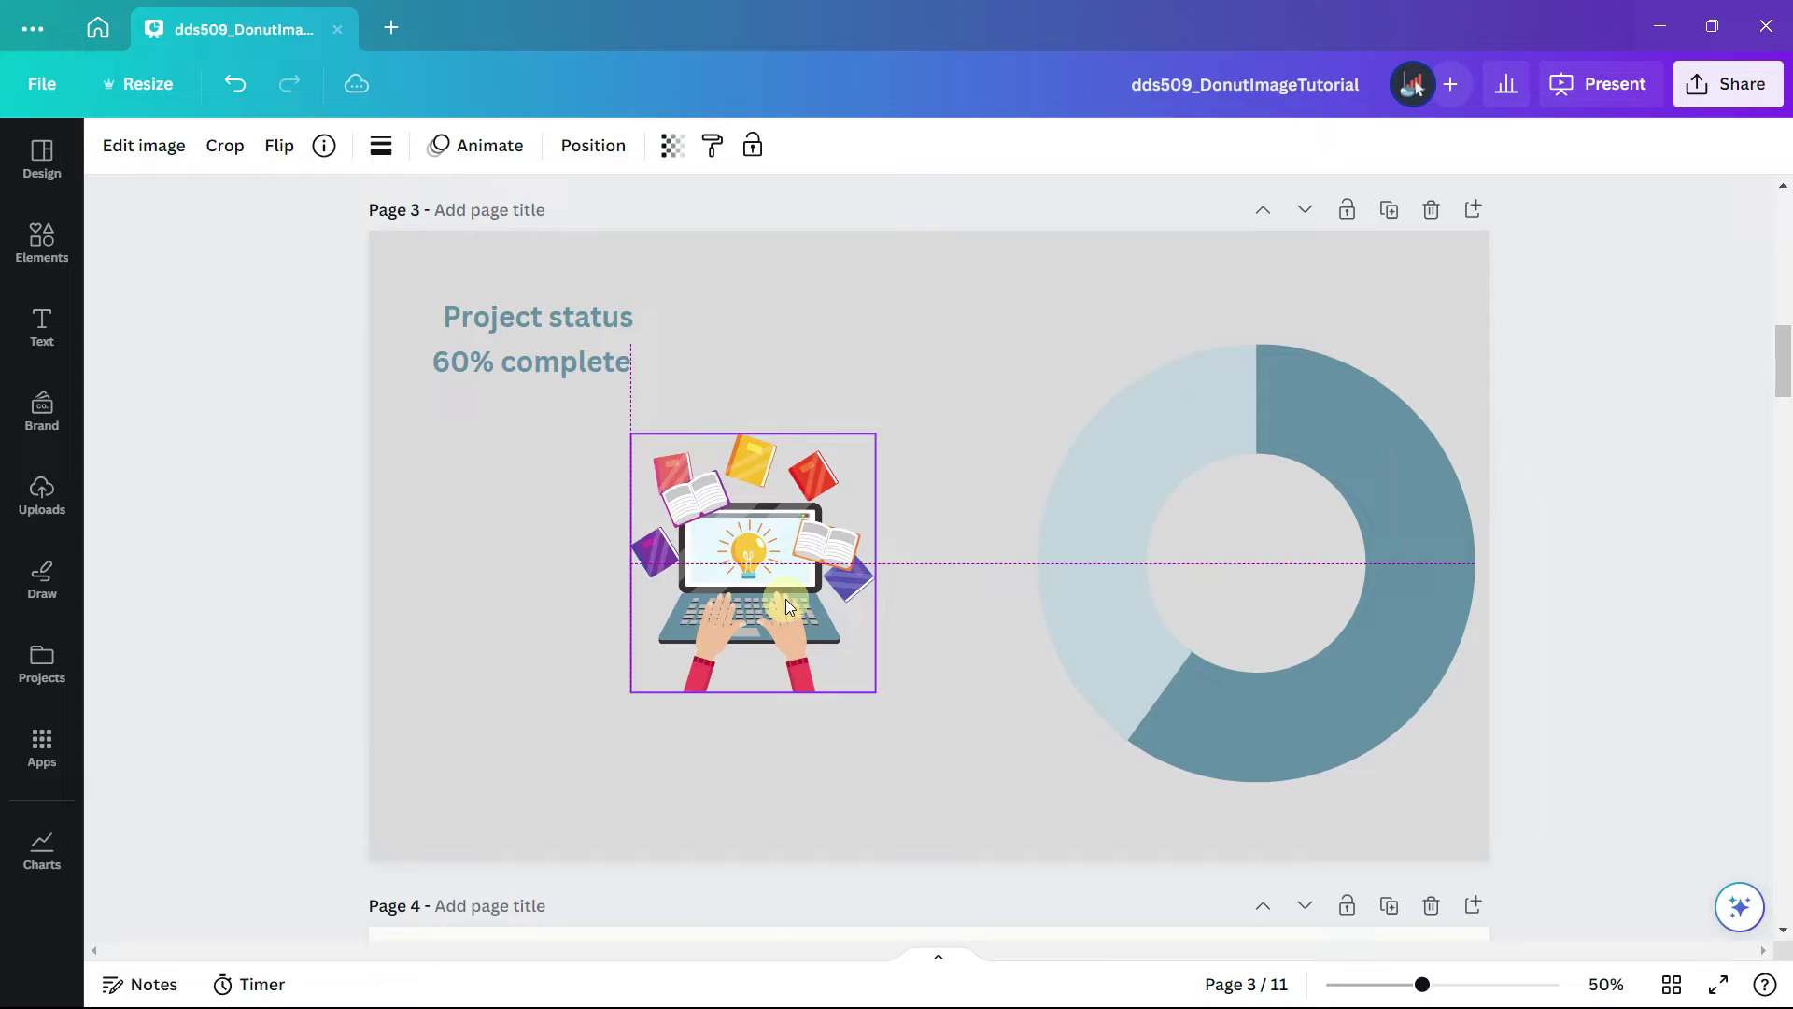
{"action": "left_click", "coordinate": [1081, 663]}
{"action": "left_click", "coordinate": [393, 227]}
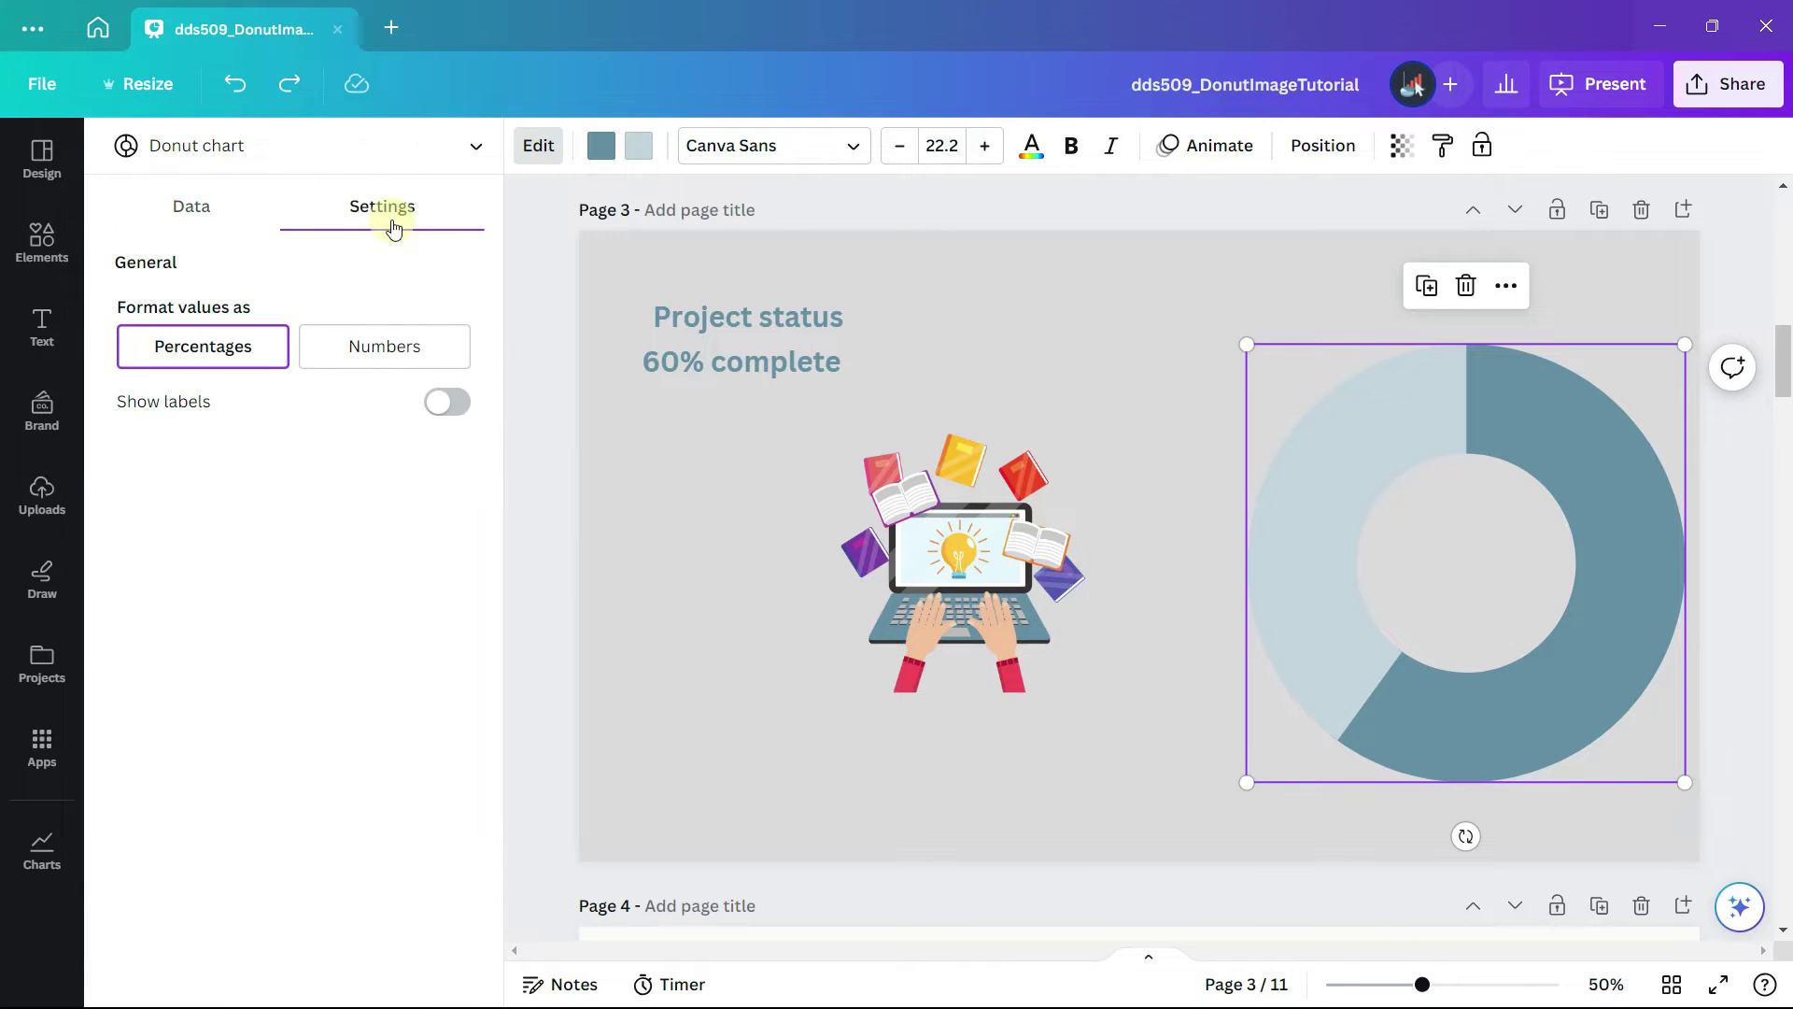
{"action": "left_click", "coordinate": [191, 207]}
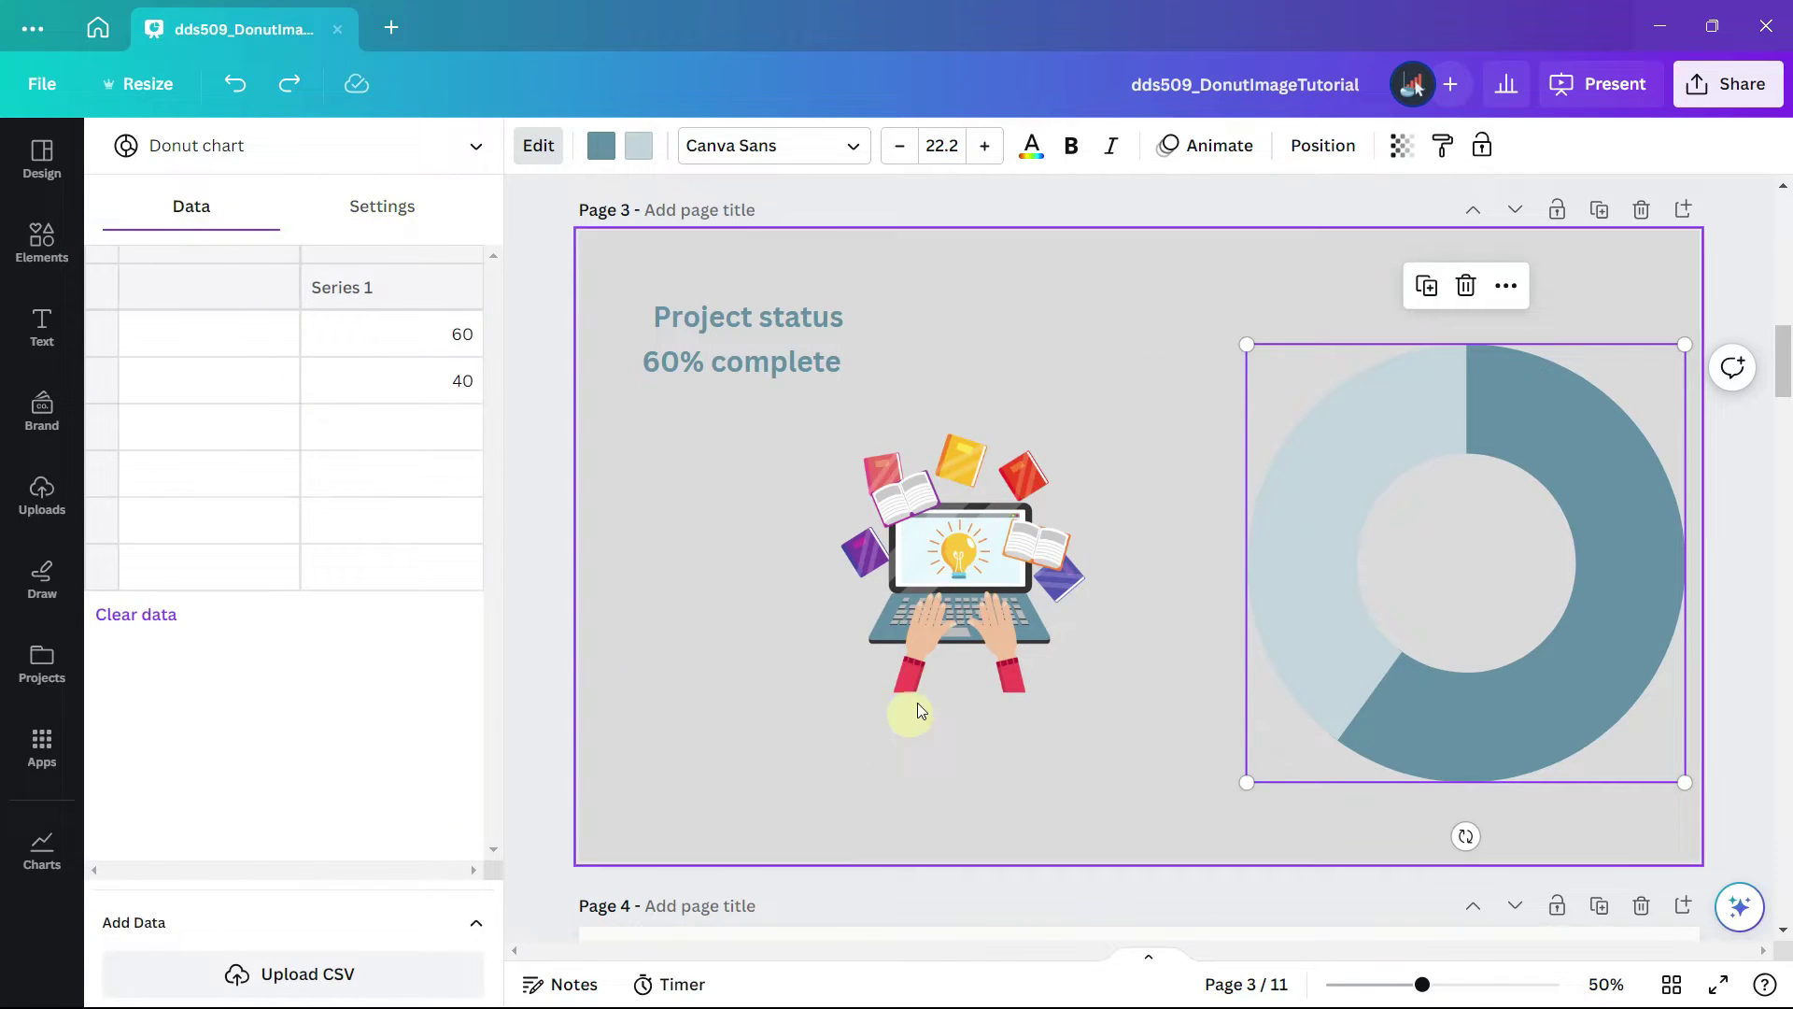
{"action": "left_click", "coordinate": [916, 612]}
- Shift the laptop illustration left and add a white-filled circle from Elements > Shapes
{"action": "left_click_drag", "start_coordinate": [756, 623], "coordinate": [615, 624]}
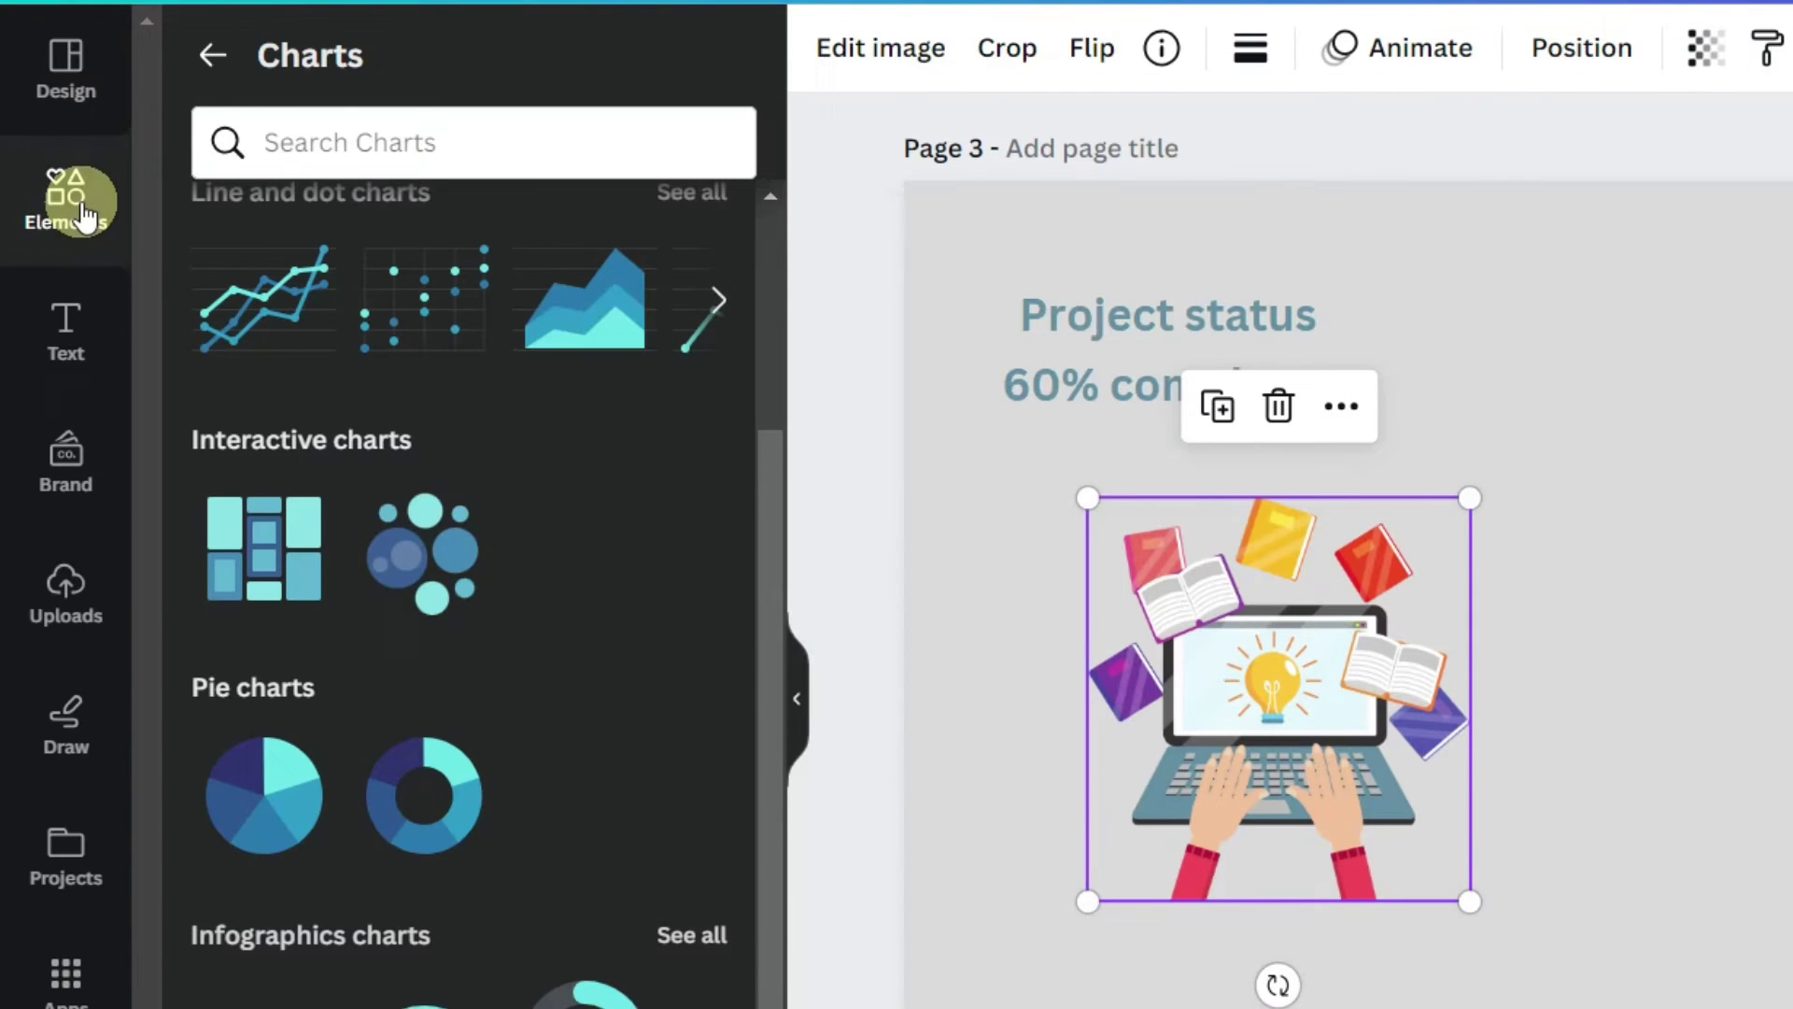
{"action": "left_click", "coordinate": [201, 73]}
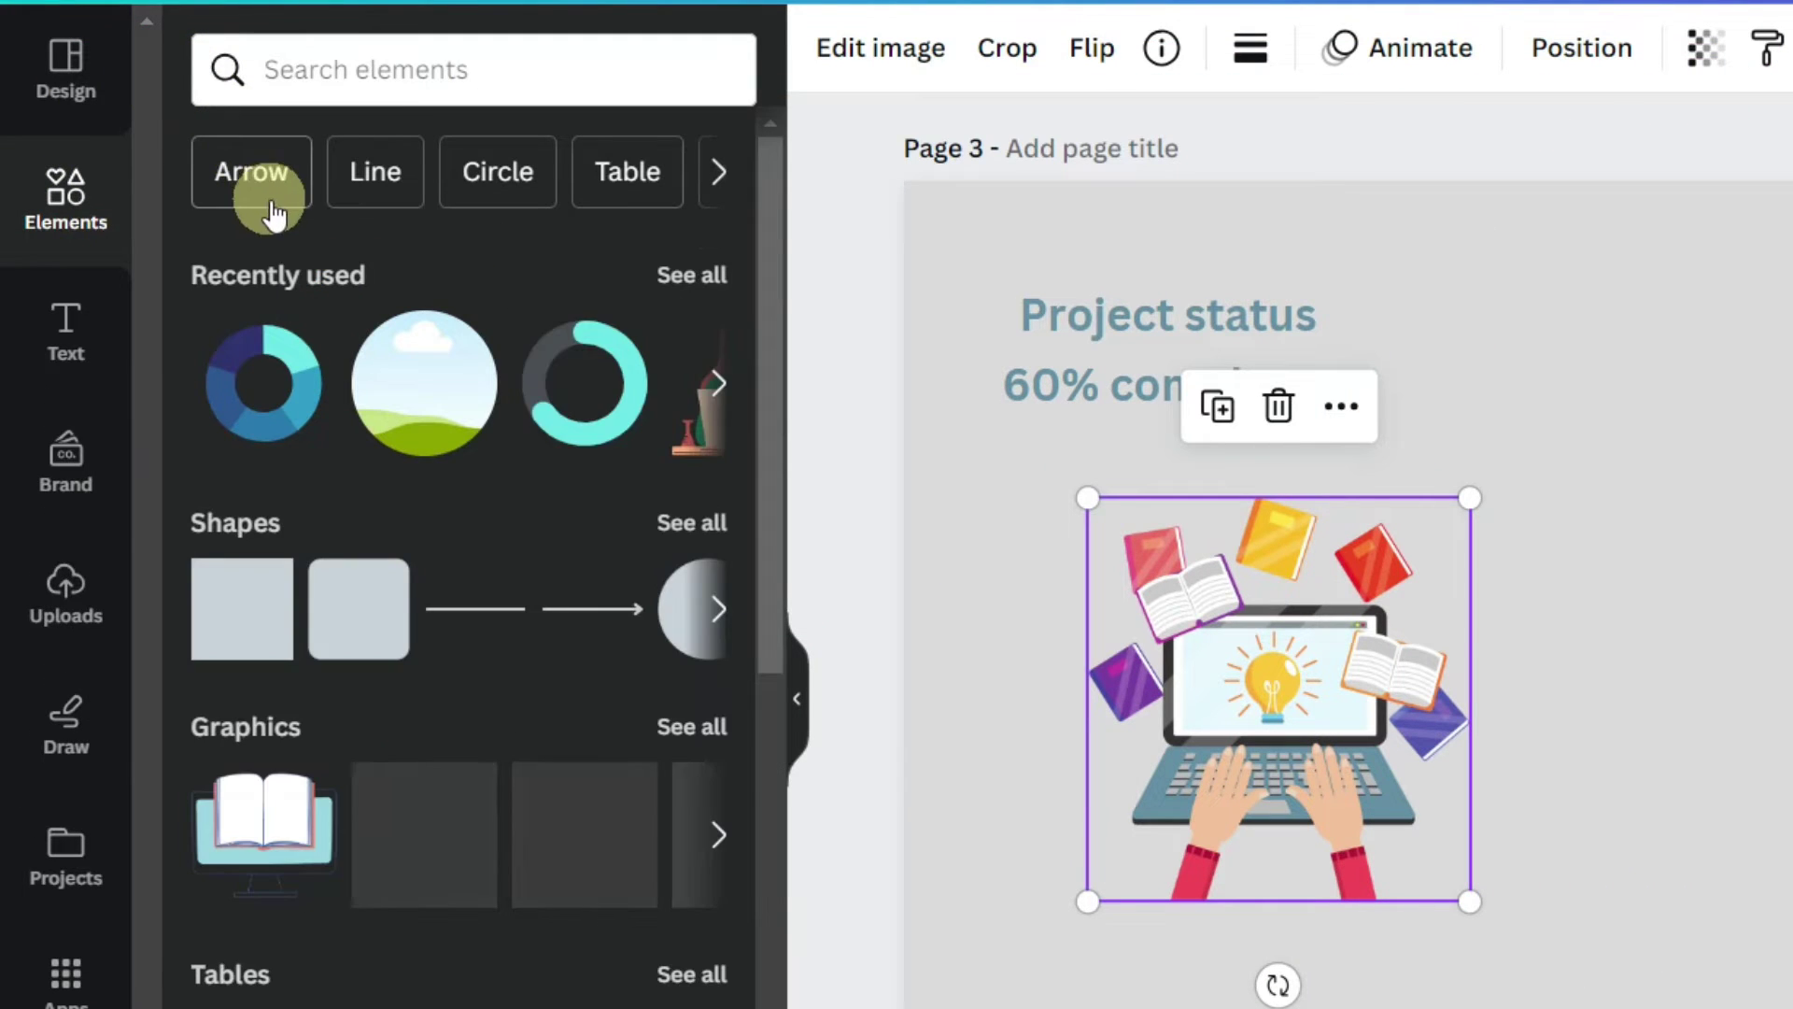
{"action": "left_click", "coordinate": [260, 536]}
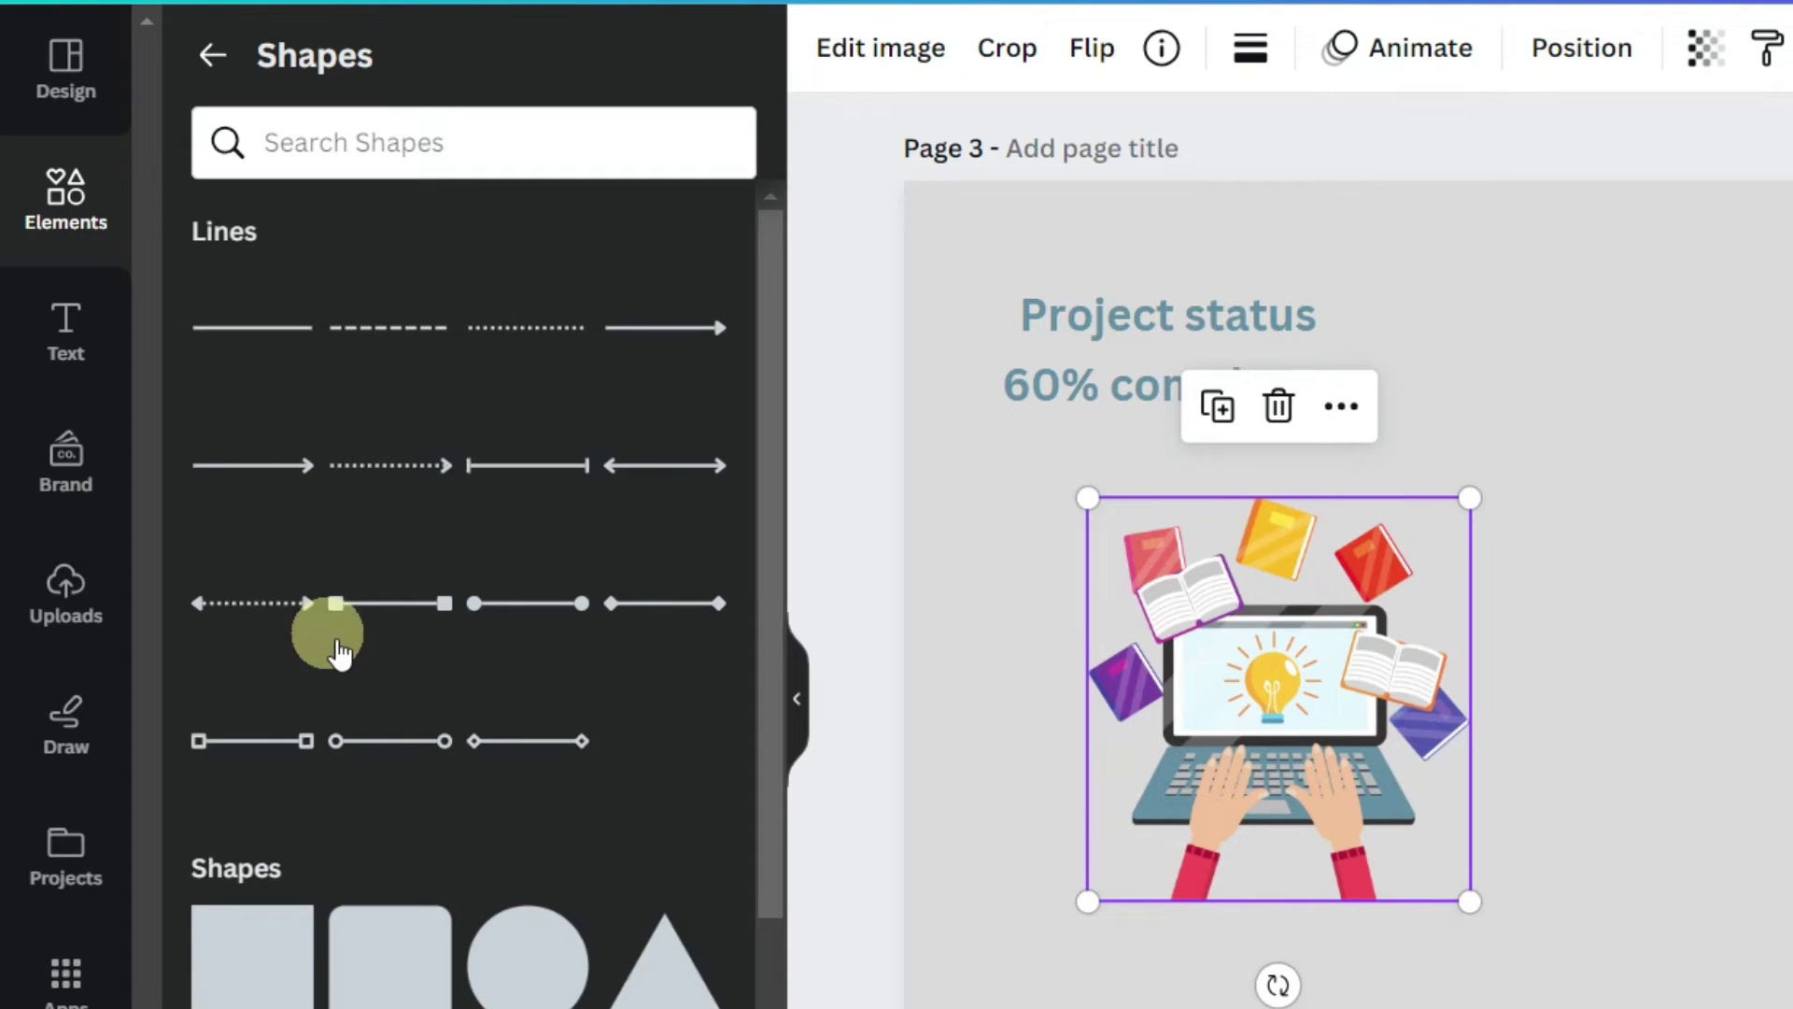
{"action": "scroll", "coordinate": [336, 654], "scroll_direction": "down", "scroll_amount": 2}
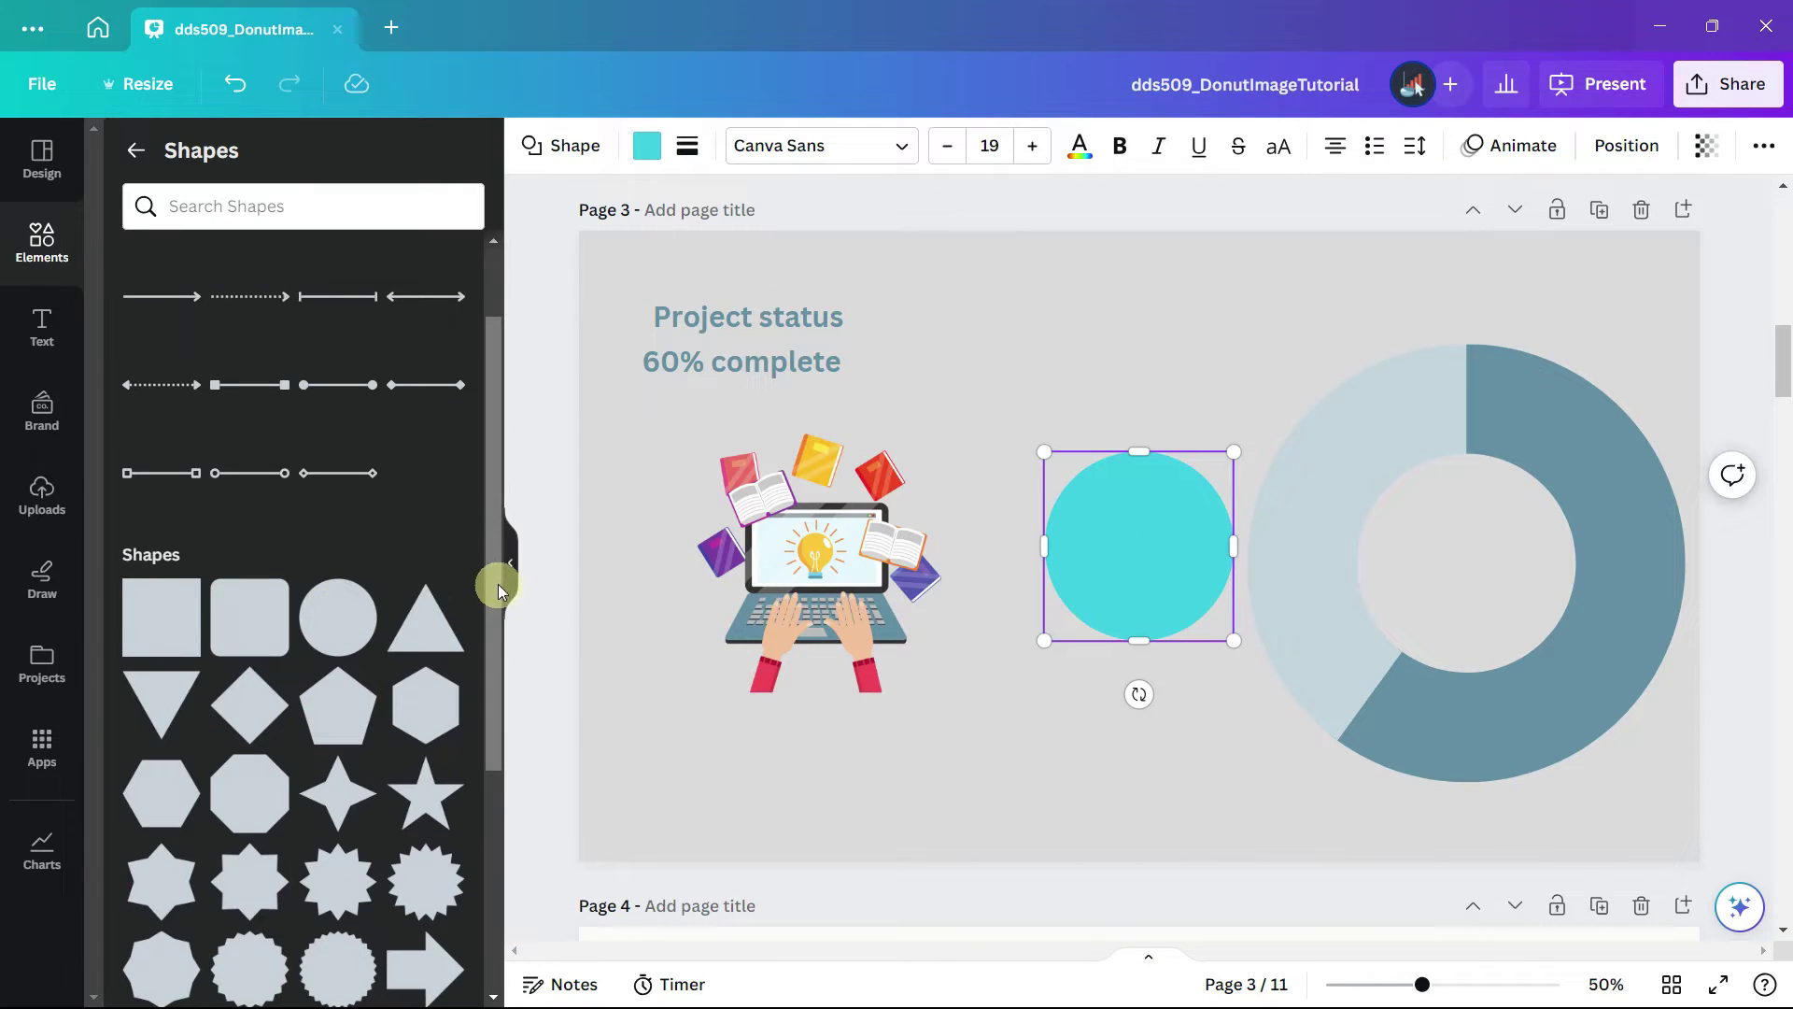
{"action": "left_click", "coordinate": [512, 568]}
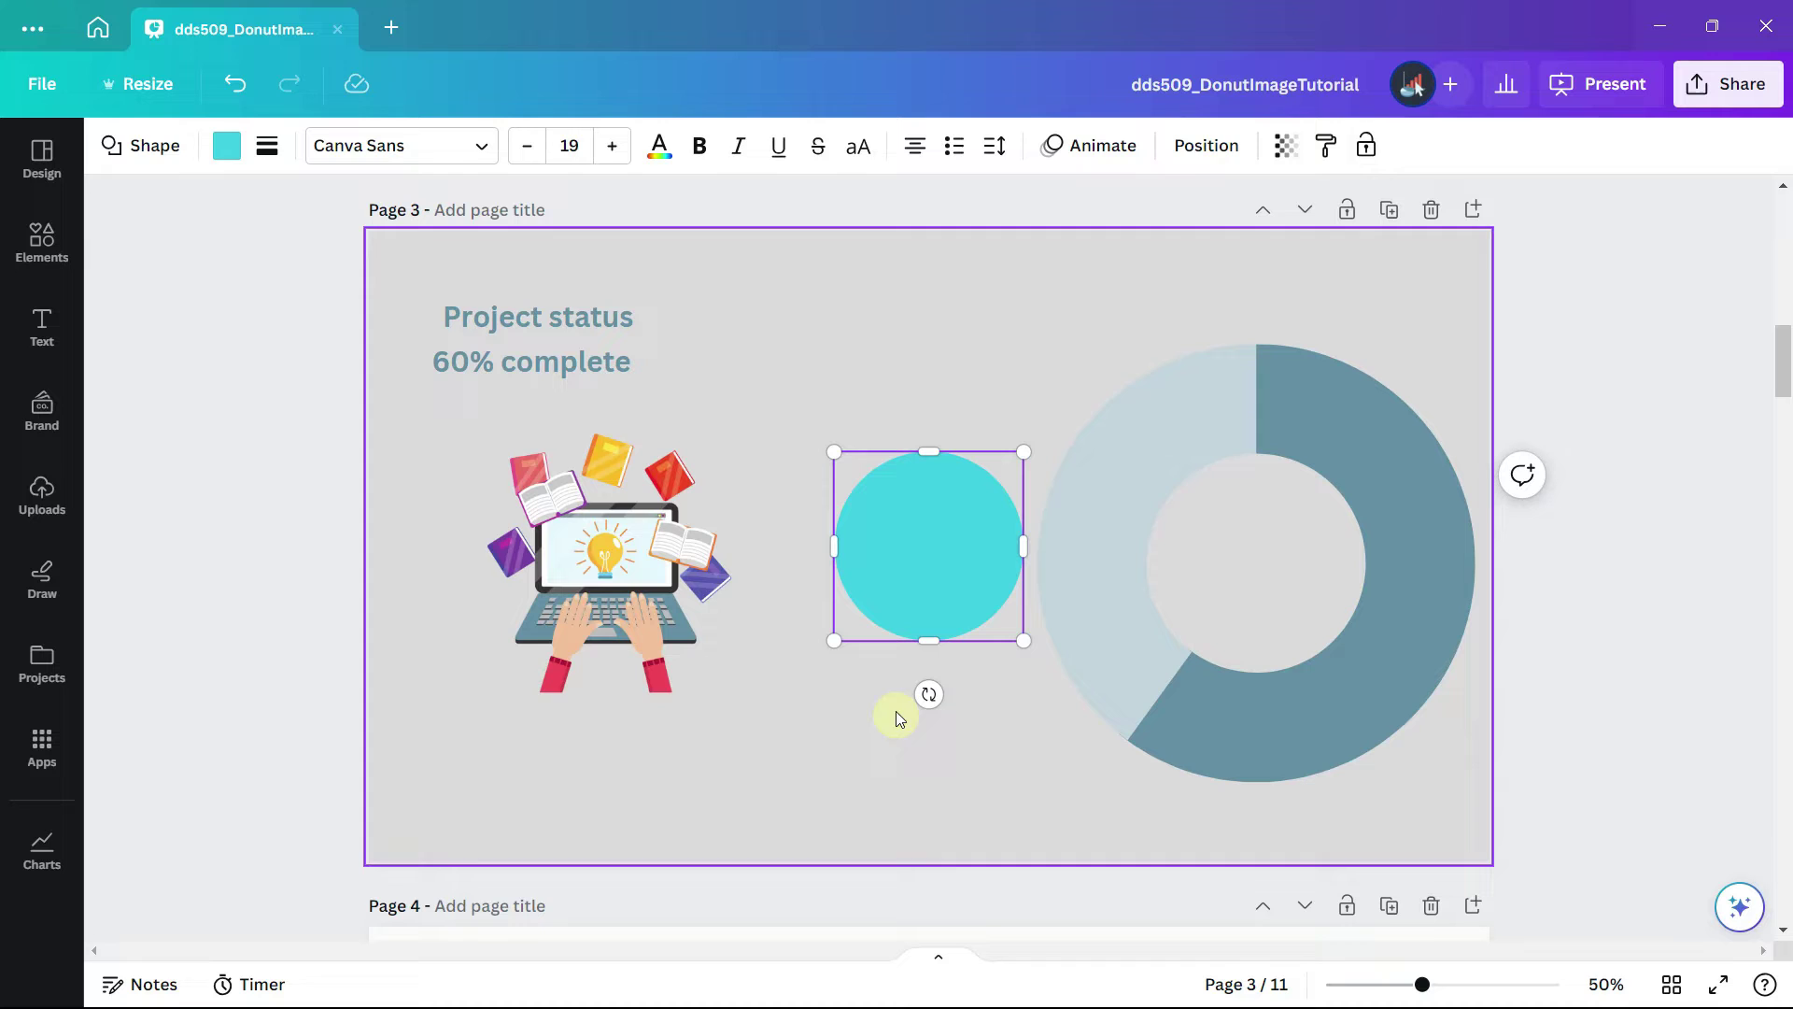
{"action": "left_click", "coordinate": [225, 147]}
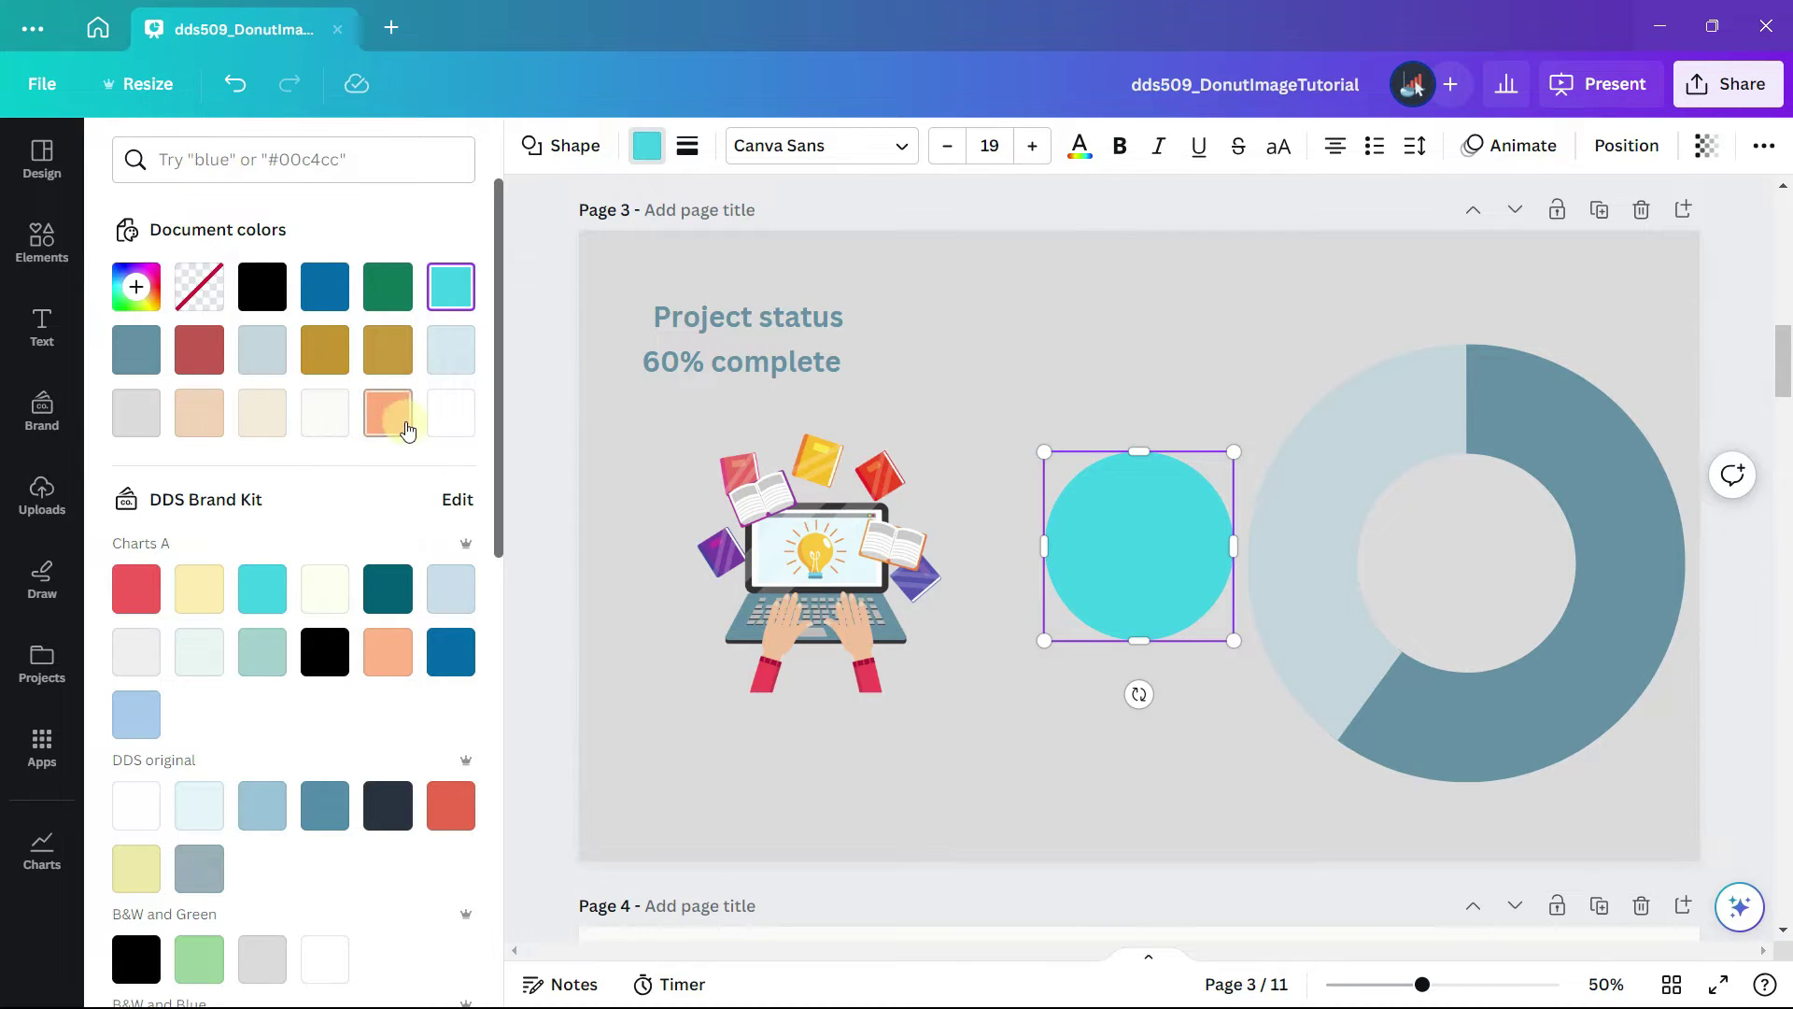
{"action": "left_click", "coordinate": [451, 412]}
- Enlarge the white circle to cover the donut's hole, then move the laptop illustration onto it
{"action": "left_click_drag", "start_coordinate": [1044, 641], "coordinate": [895, 796]}
{"action": "left_click_drag", "start_coordinate": [1010, 642], "coordinate": [1416, 613]}
{"action": "left_click_drag", "start_coordinate": [1293, 725], "coordinate": [1284, 745]}
{"action": "left_click_drag", "start_coordinate": [1397, 623], "coordinate": [1397, 623]}
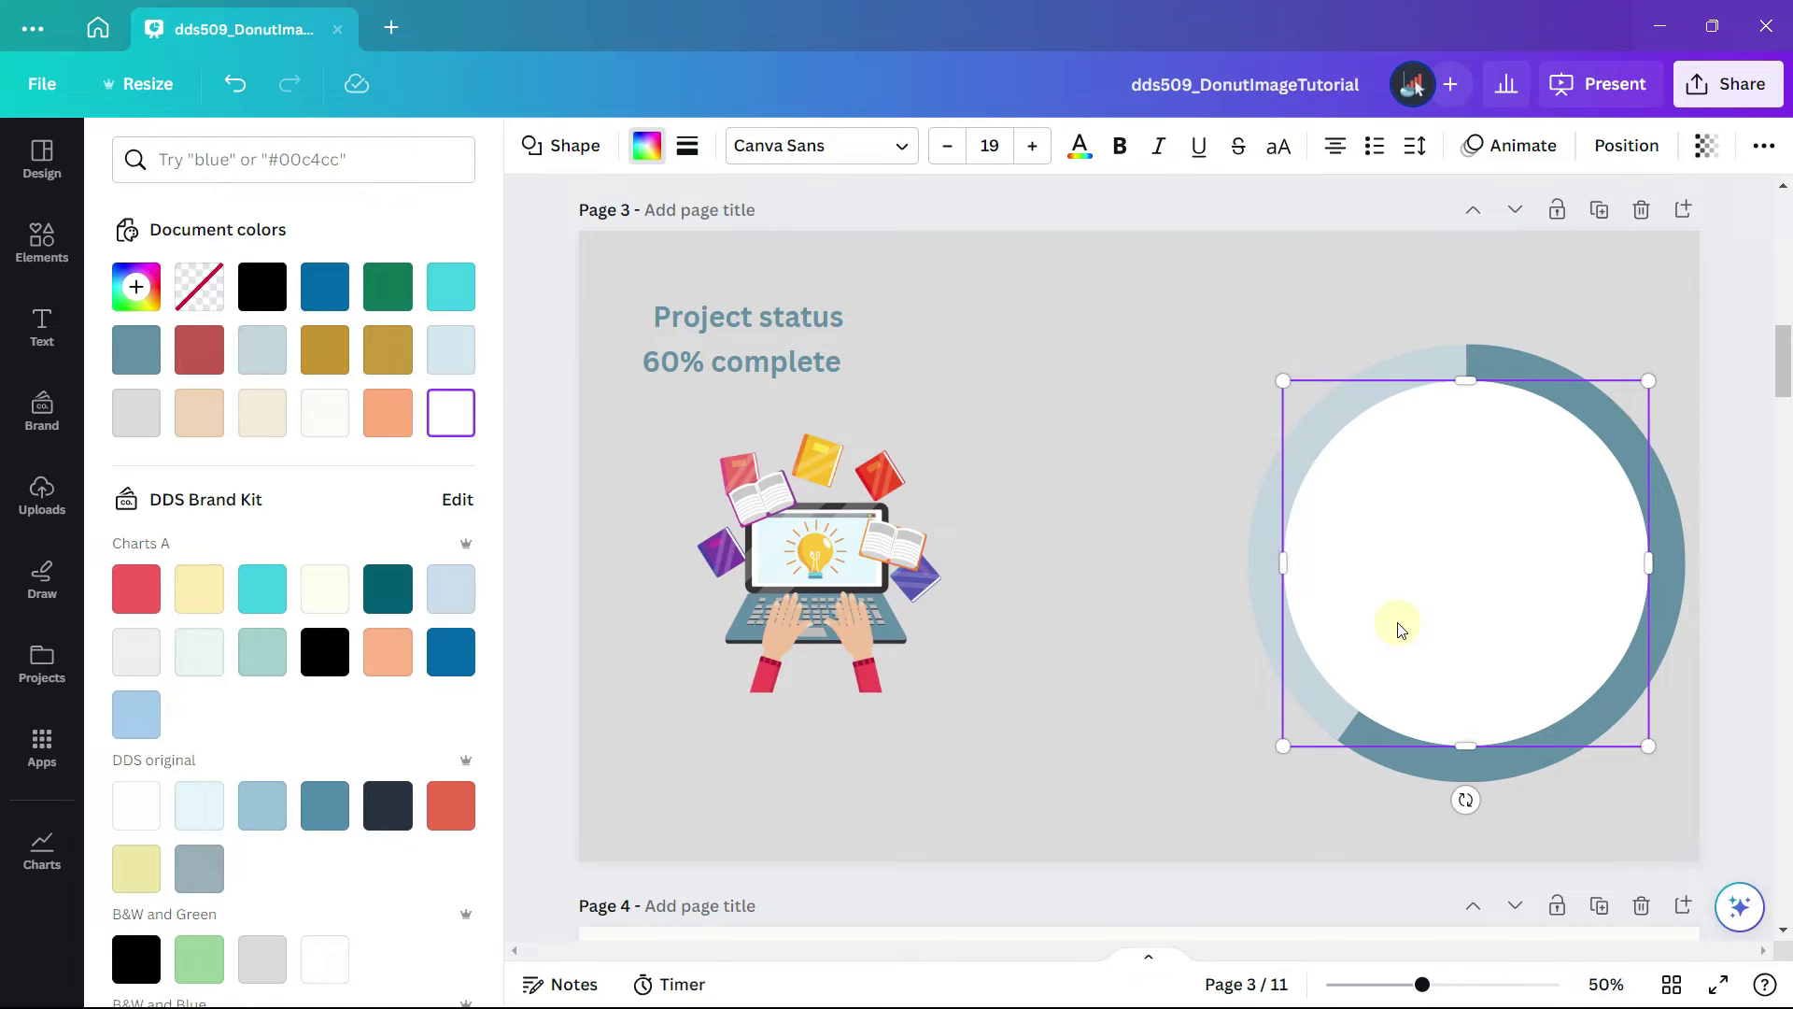
{"action": "left_click", "coordinate": [822, 617]}
{"action": "left_click_drag", "start_coordinate": [612, 617], "coordinate": [1028, 622]}
- Bring the laptop illustration in front of the white circle and centre it in the ring
{"action": "right_click", "coordinate": [963, 612]}
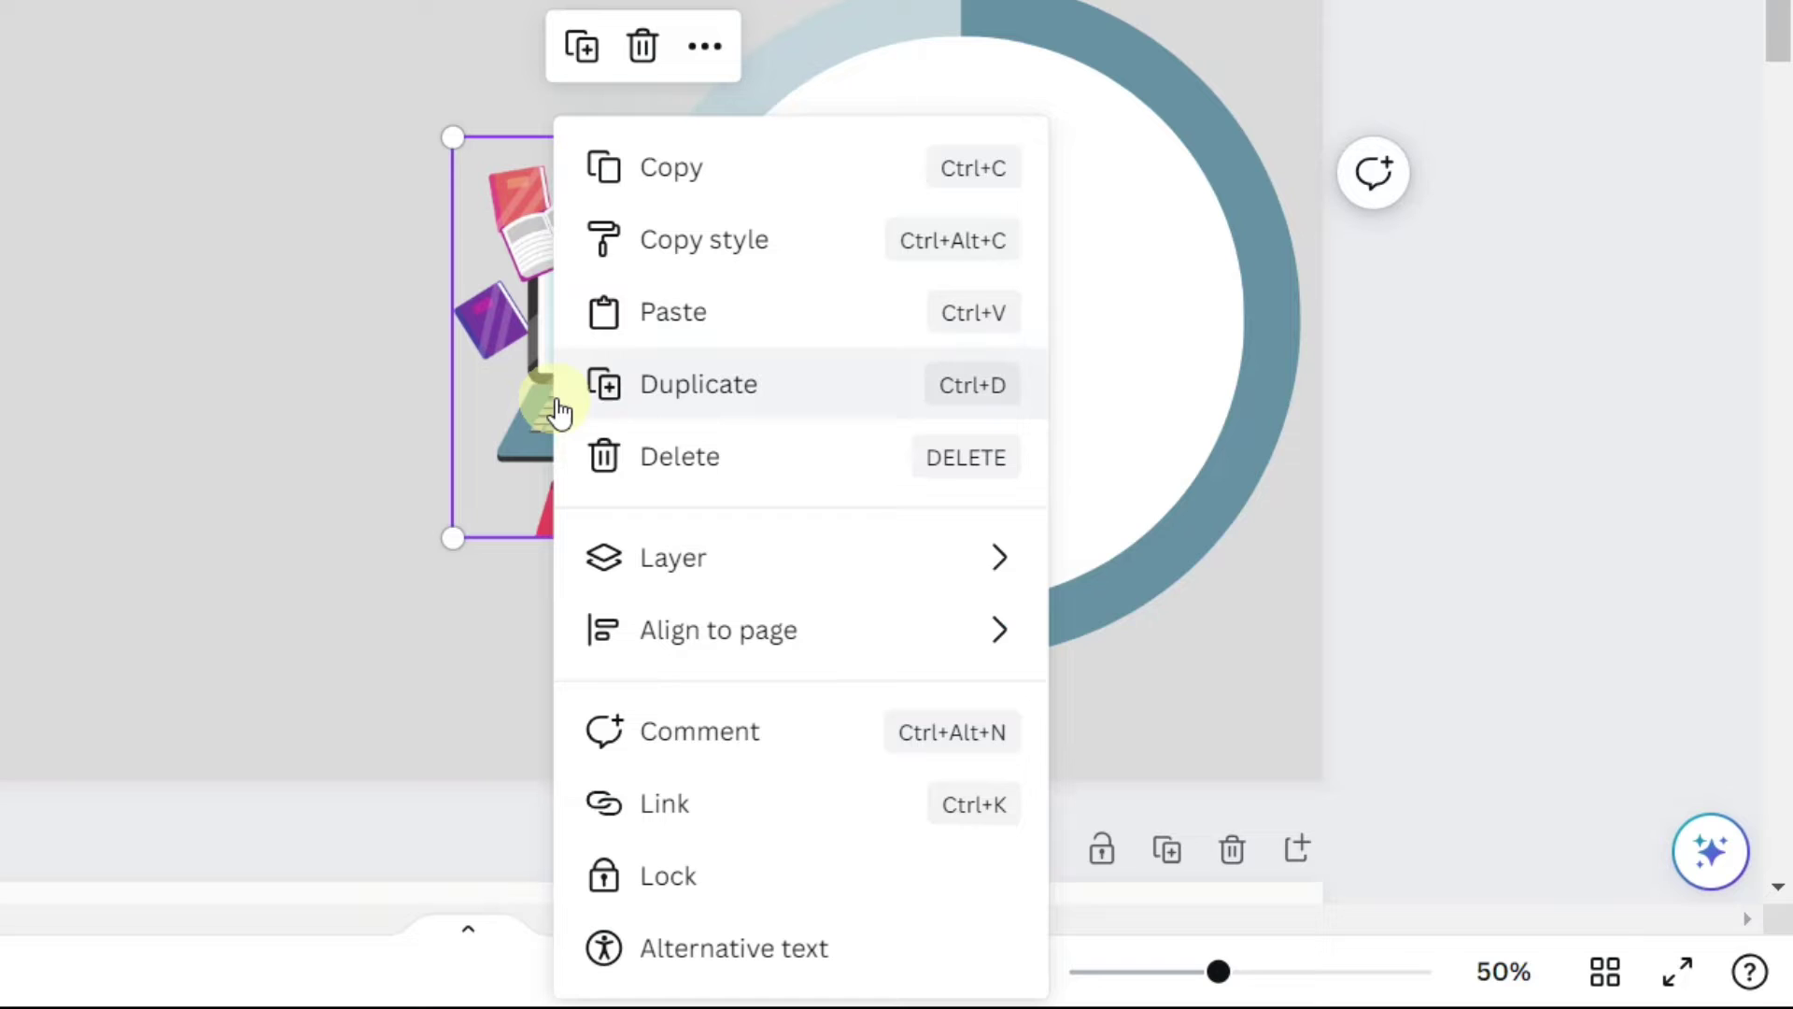
{"action": "mouse_move", "coordinate": [681, 565]}
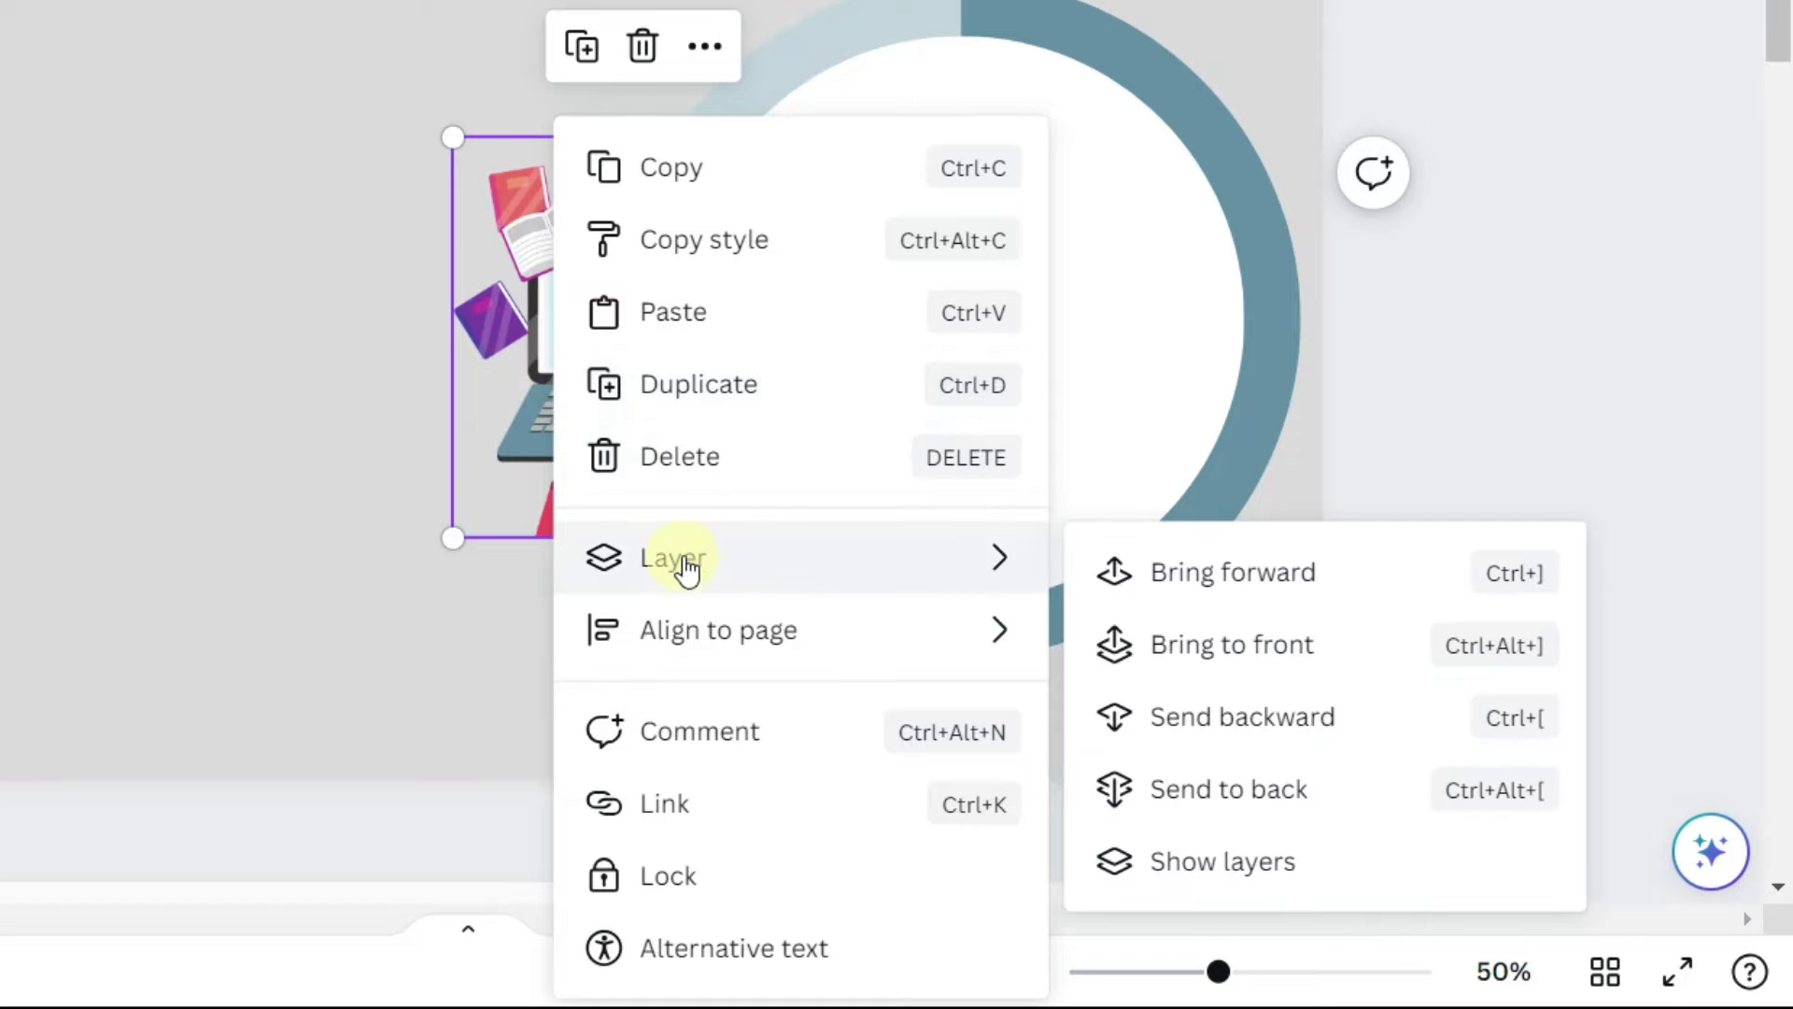
{"action": "left_click", "coordinate": [1191, 645]}
{"action": "left_click_drag", "start_coordinate": [645, 437], "coordinate": [964, 414]}
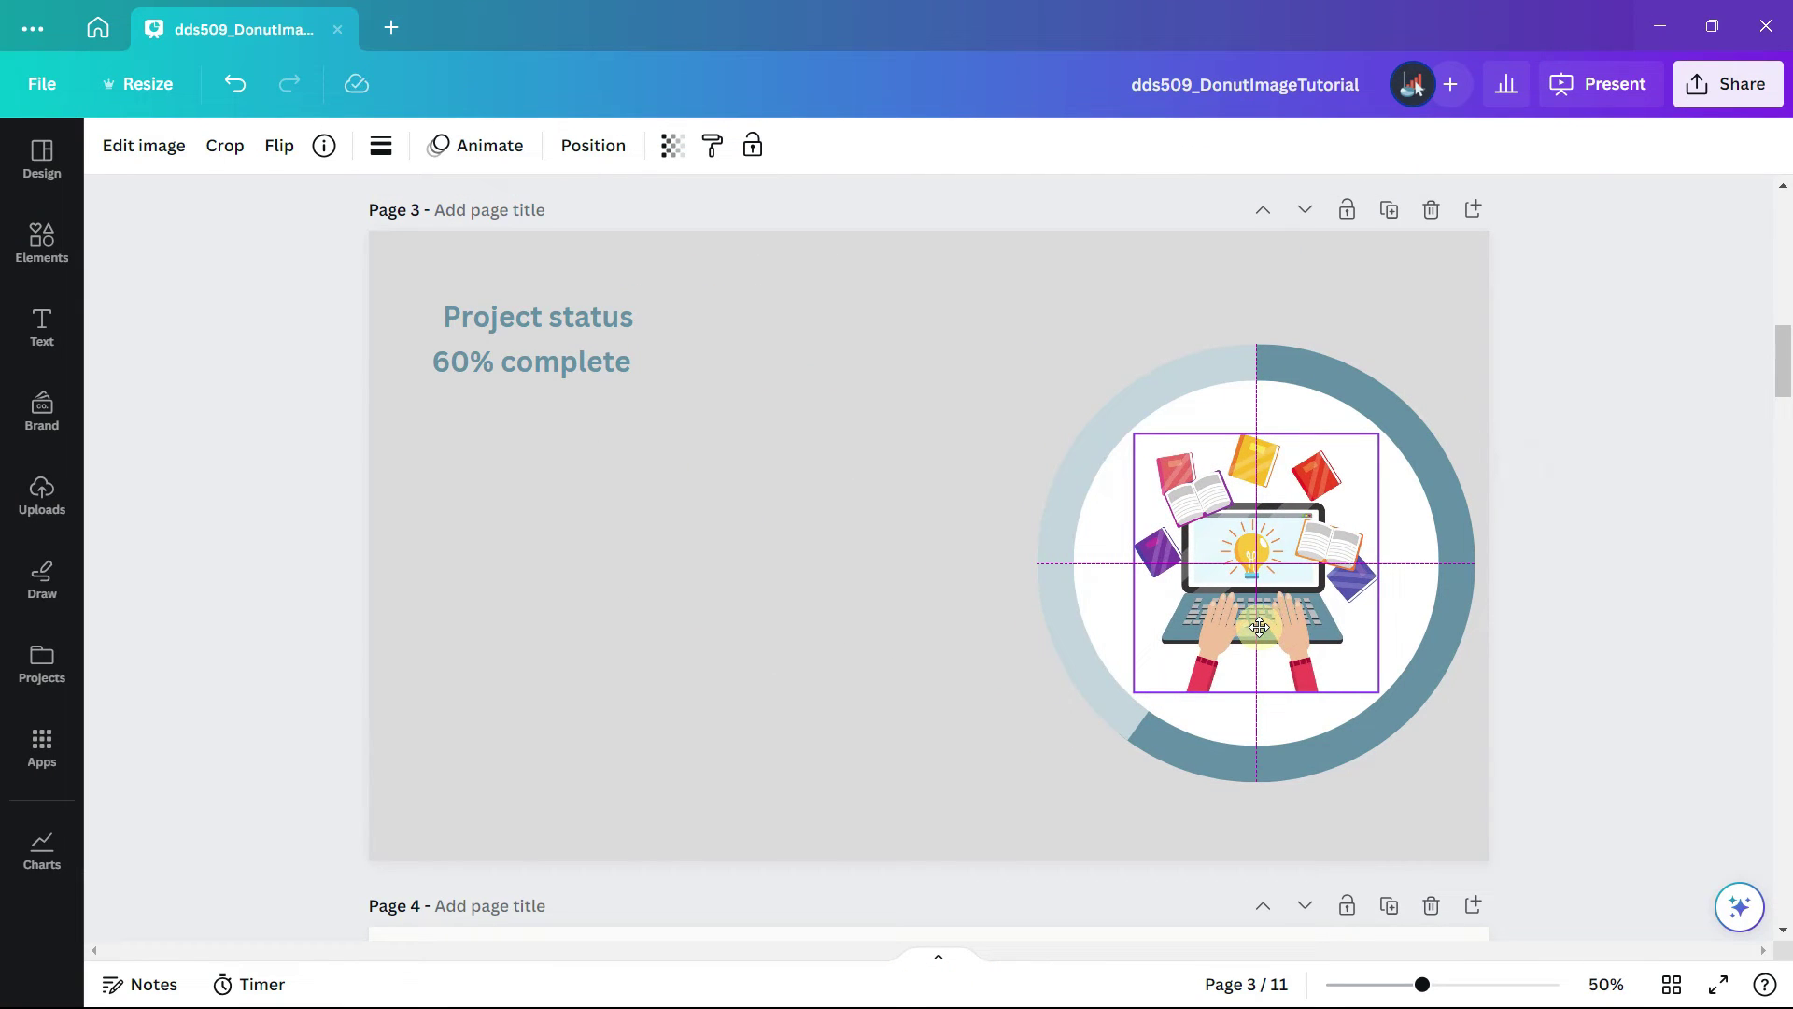
{"action": "left_click_drag", "start_coordinate": [1260, 635], "coordinate": [1261, 635]}
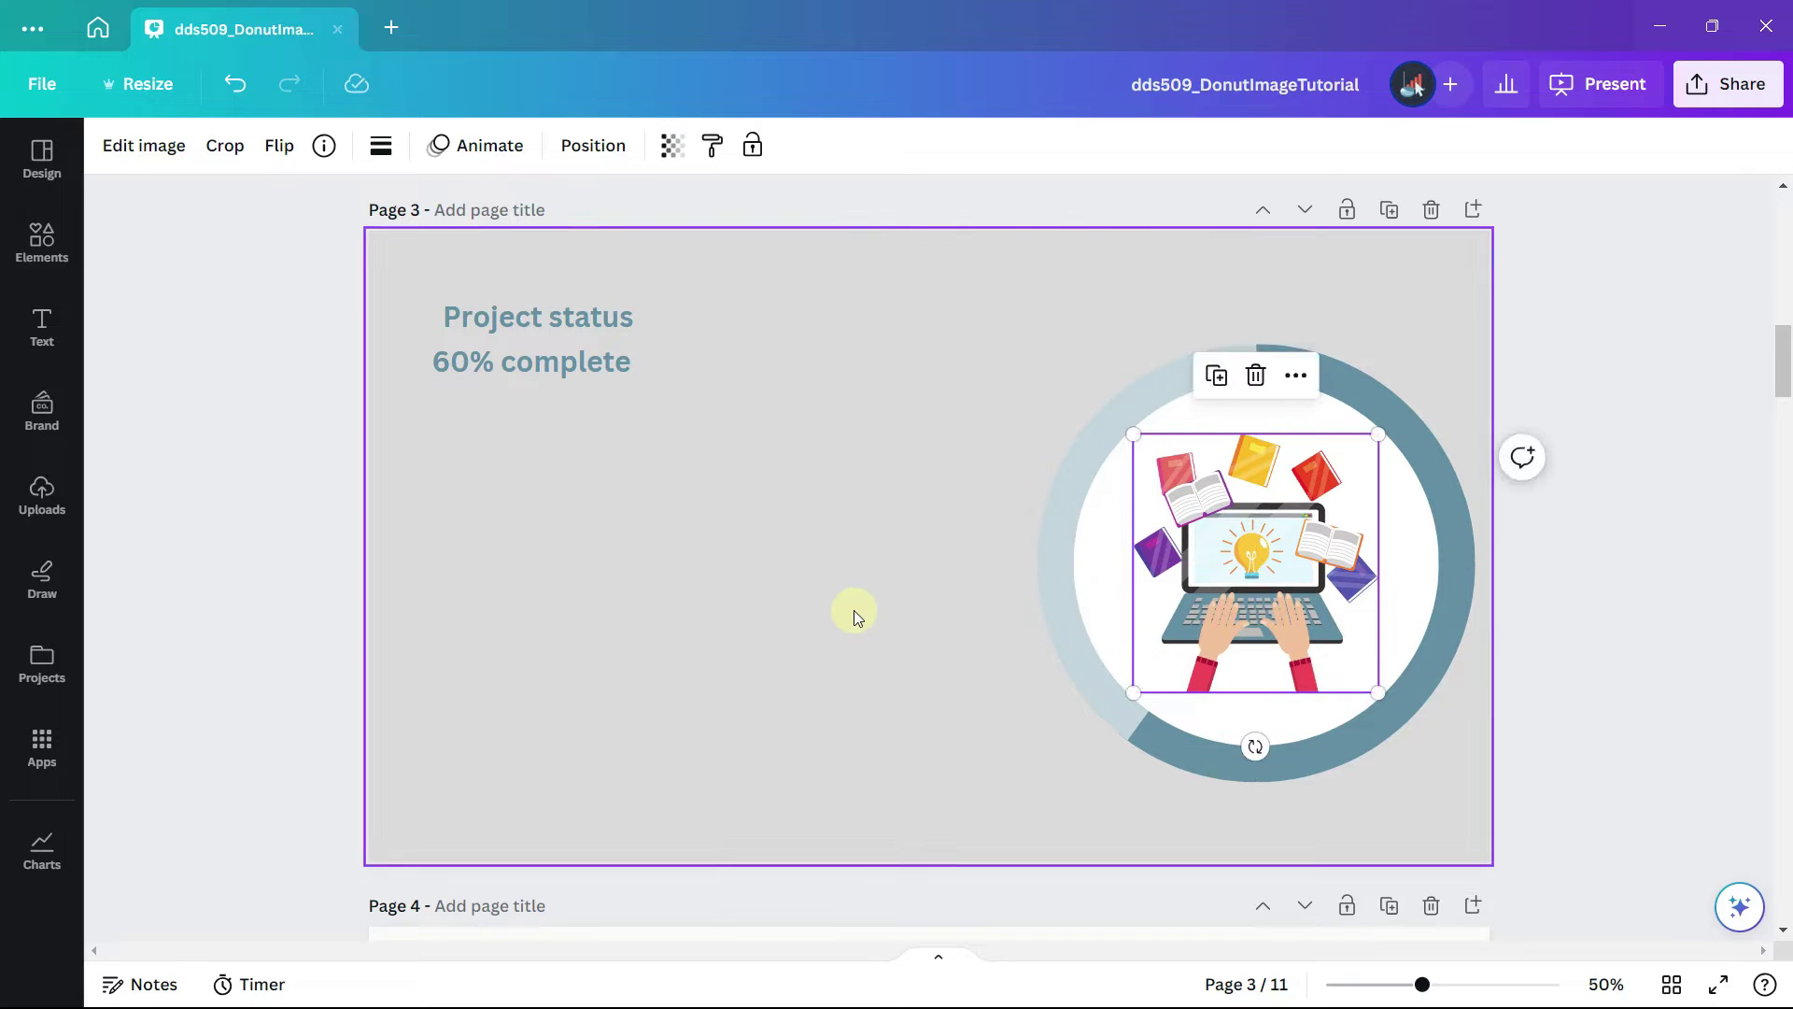
- Centre the donut group horizontally on the page and place '60% complete' centred below it
{"action": "left_click", "coordinate": [848, 588]}
{"action": "left_click_drag", "start_coordinate": [970, 377], "coordinate": [1381, 833]}
{"action": "key", "text": "alt+shift+c"}
{"action": "left_click", "coordinate": [1253, 690]}
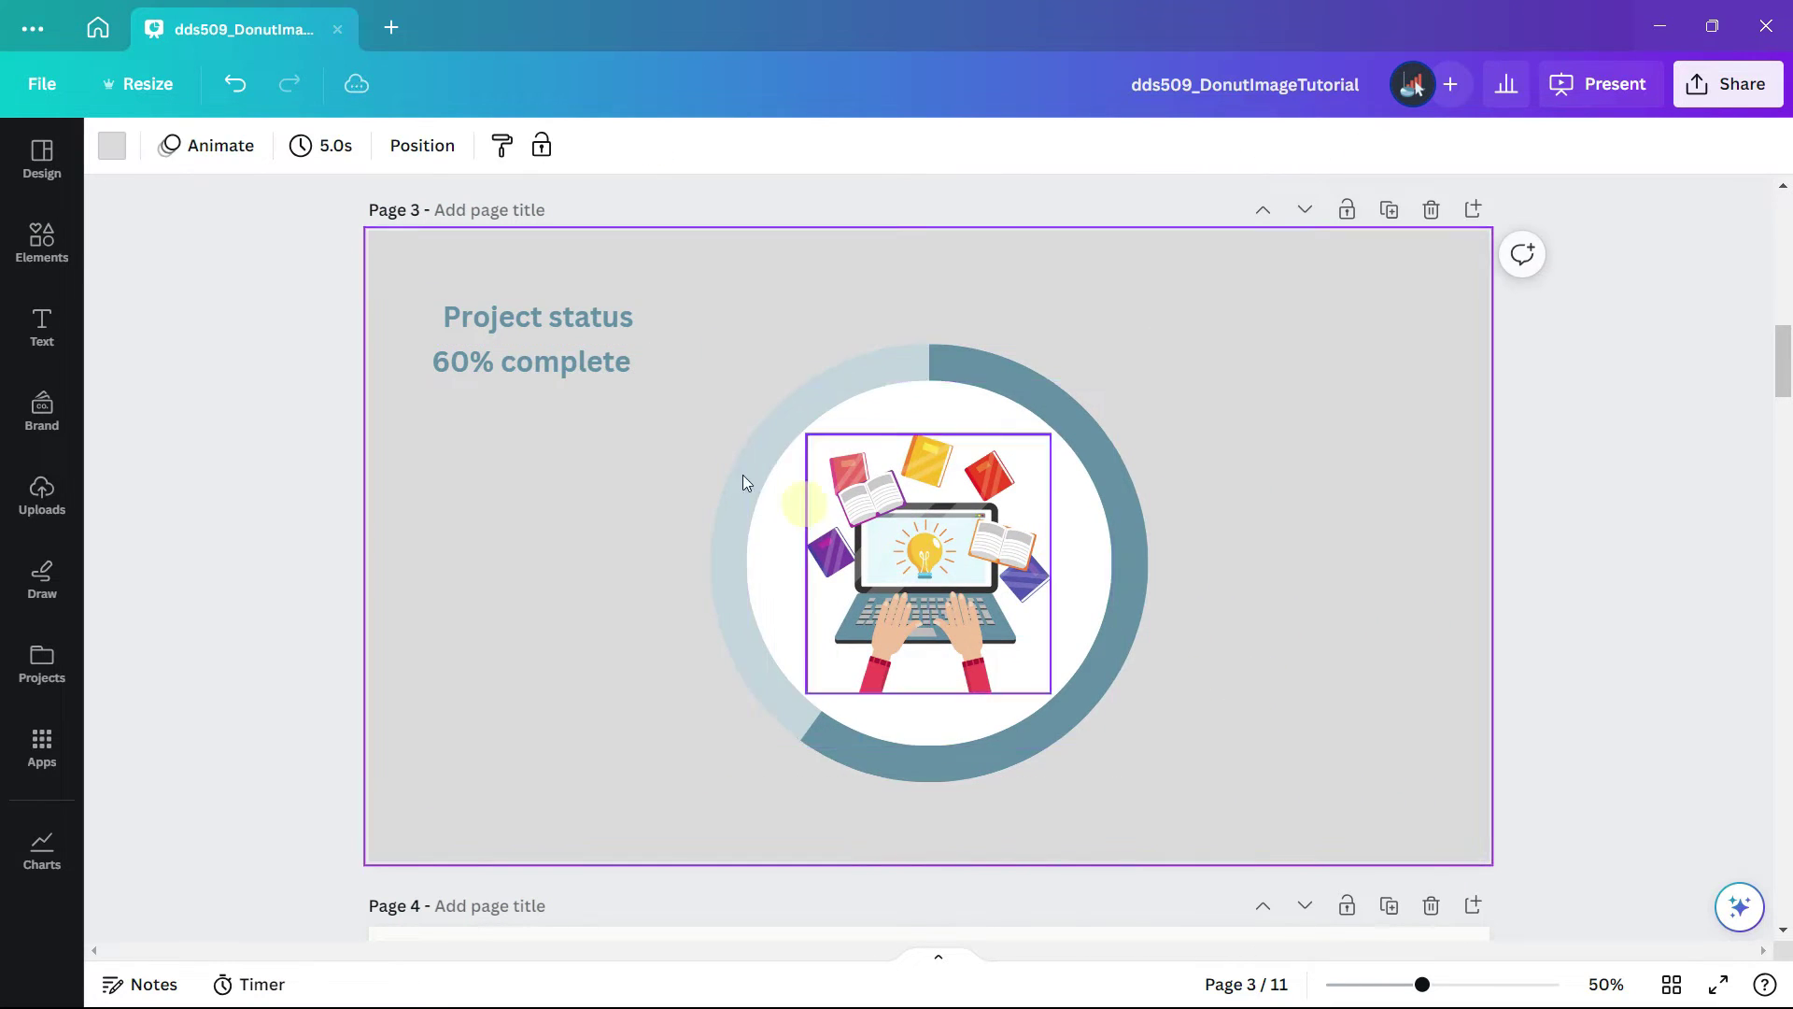
{"action": "left_click_drag", "start_coordinate": [514, 362], "coordinate": [919, 815]}
{"action": "left_click_drag", "start_coordinate": [532, 313], "coordinate": [947, 325]}
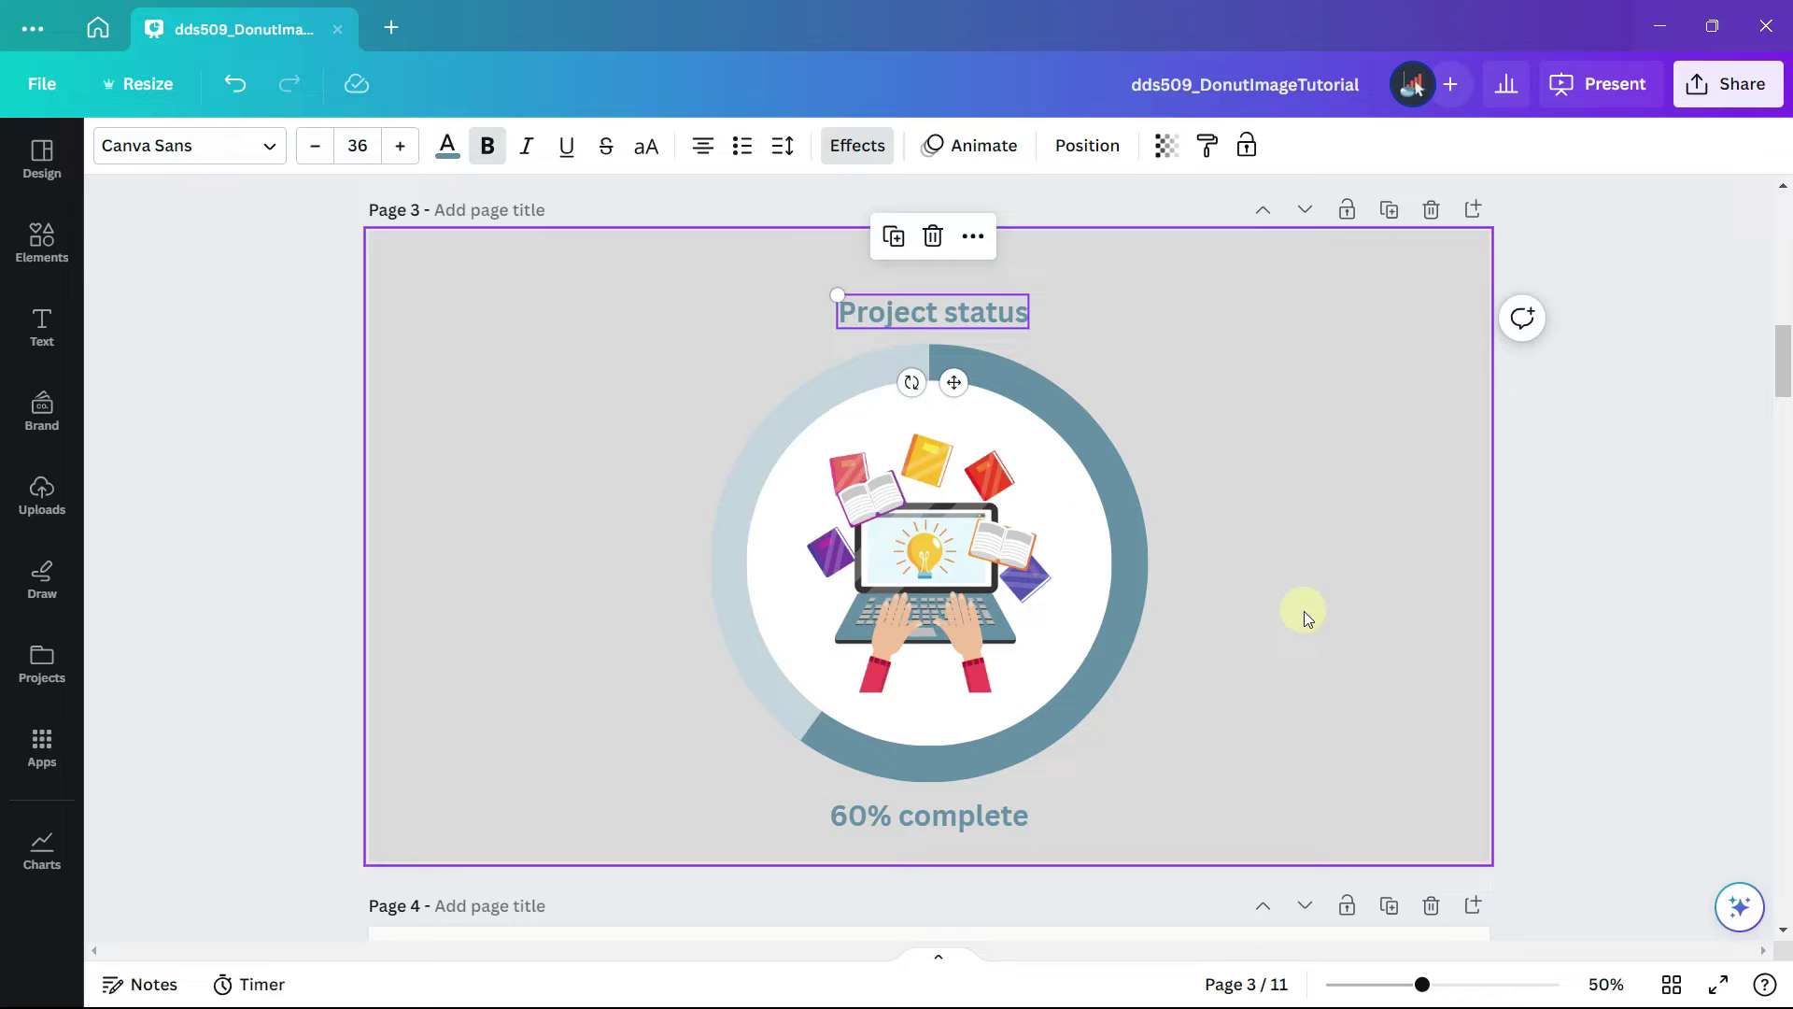
{"action": "left_click", "coordinate": [1304, 611]}
- Change the inner circle's fill from white to light grey
{"action": "left_click", "coordinate": [1064, 658]}
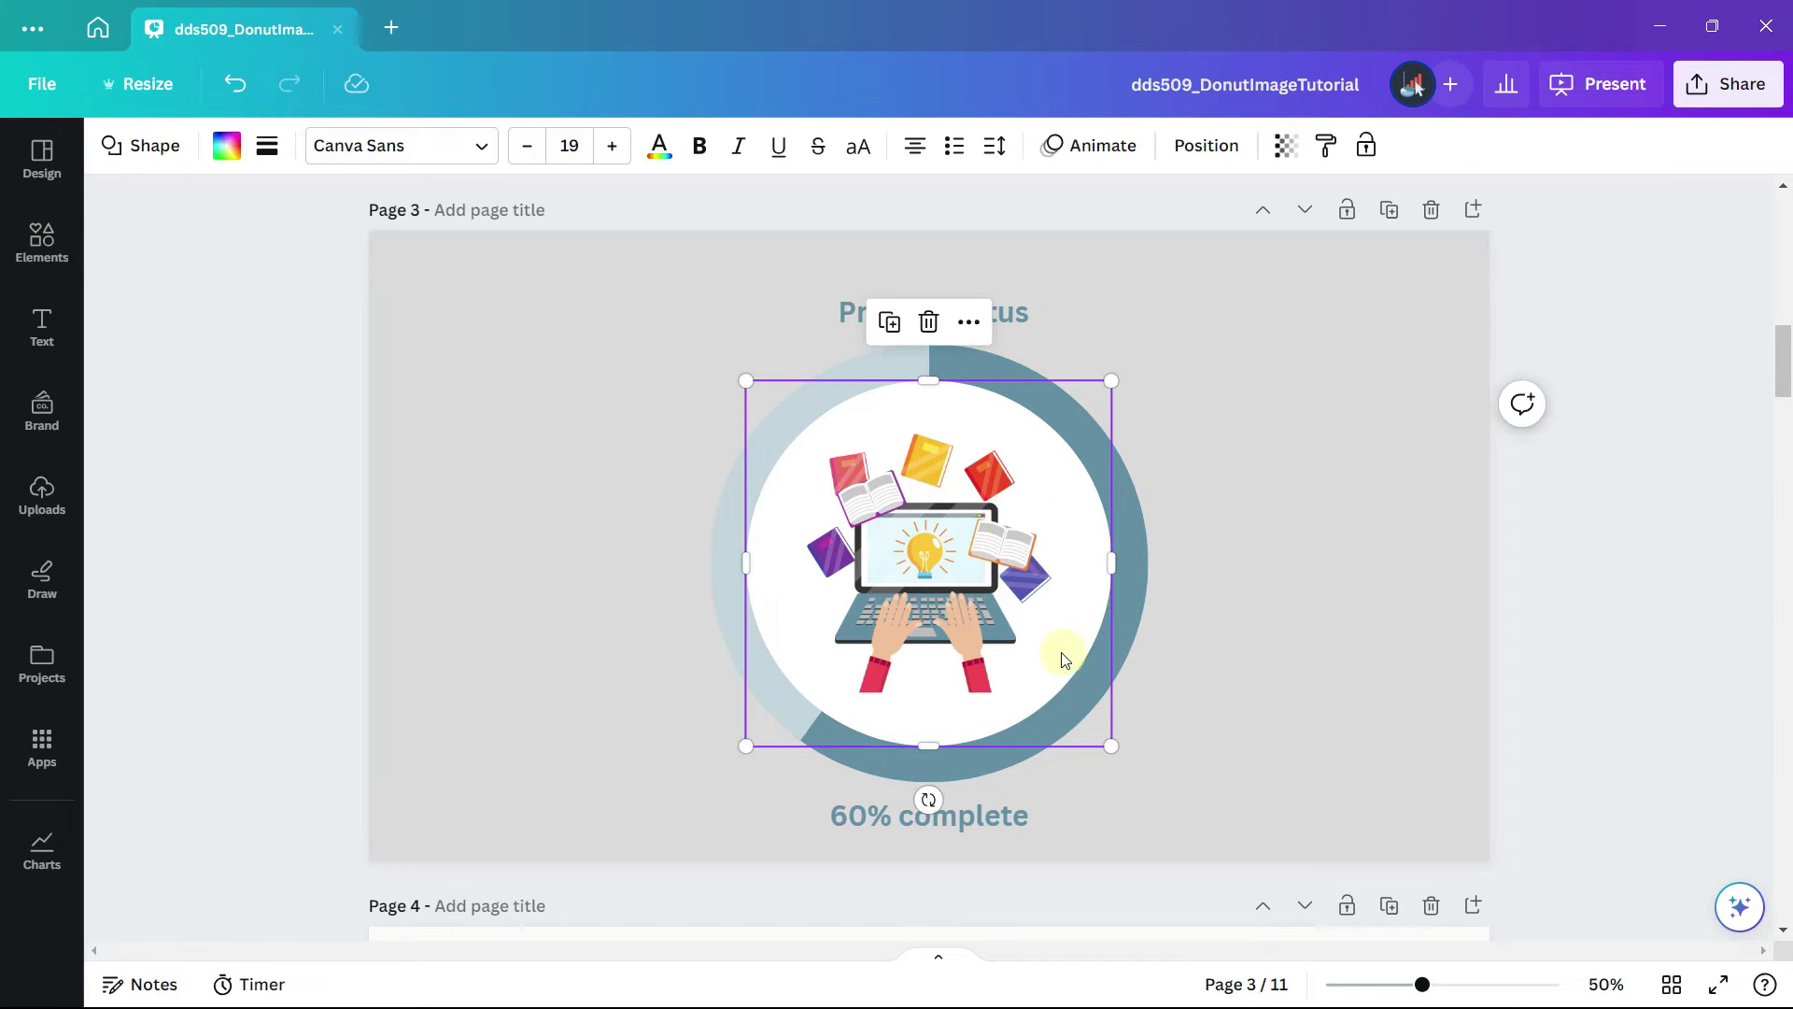
{"action": "left_click", "coordinate": [227, 146]}
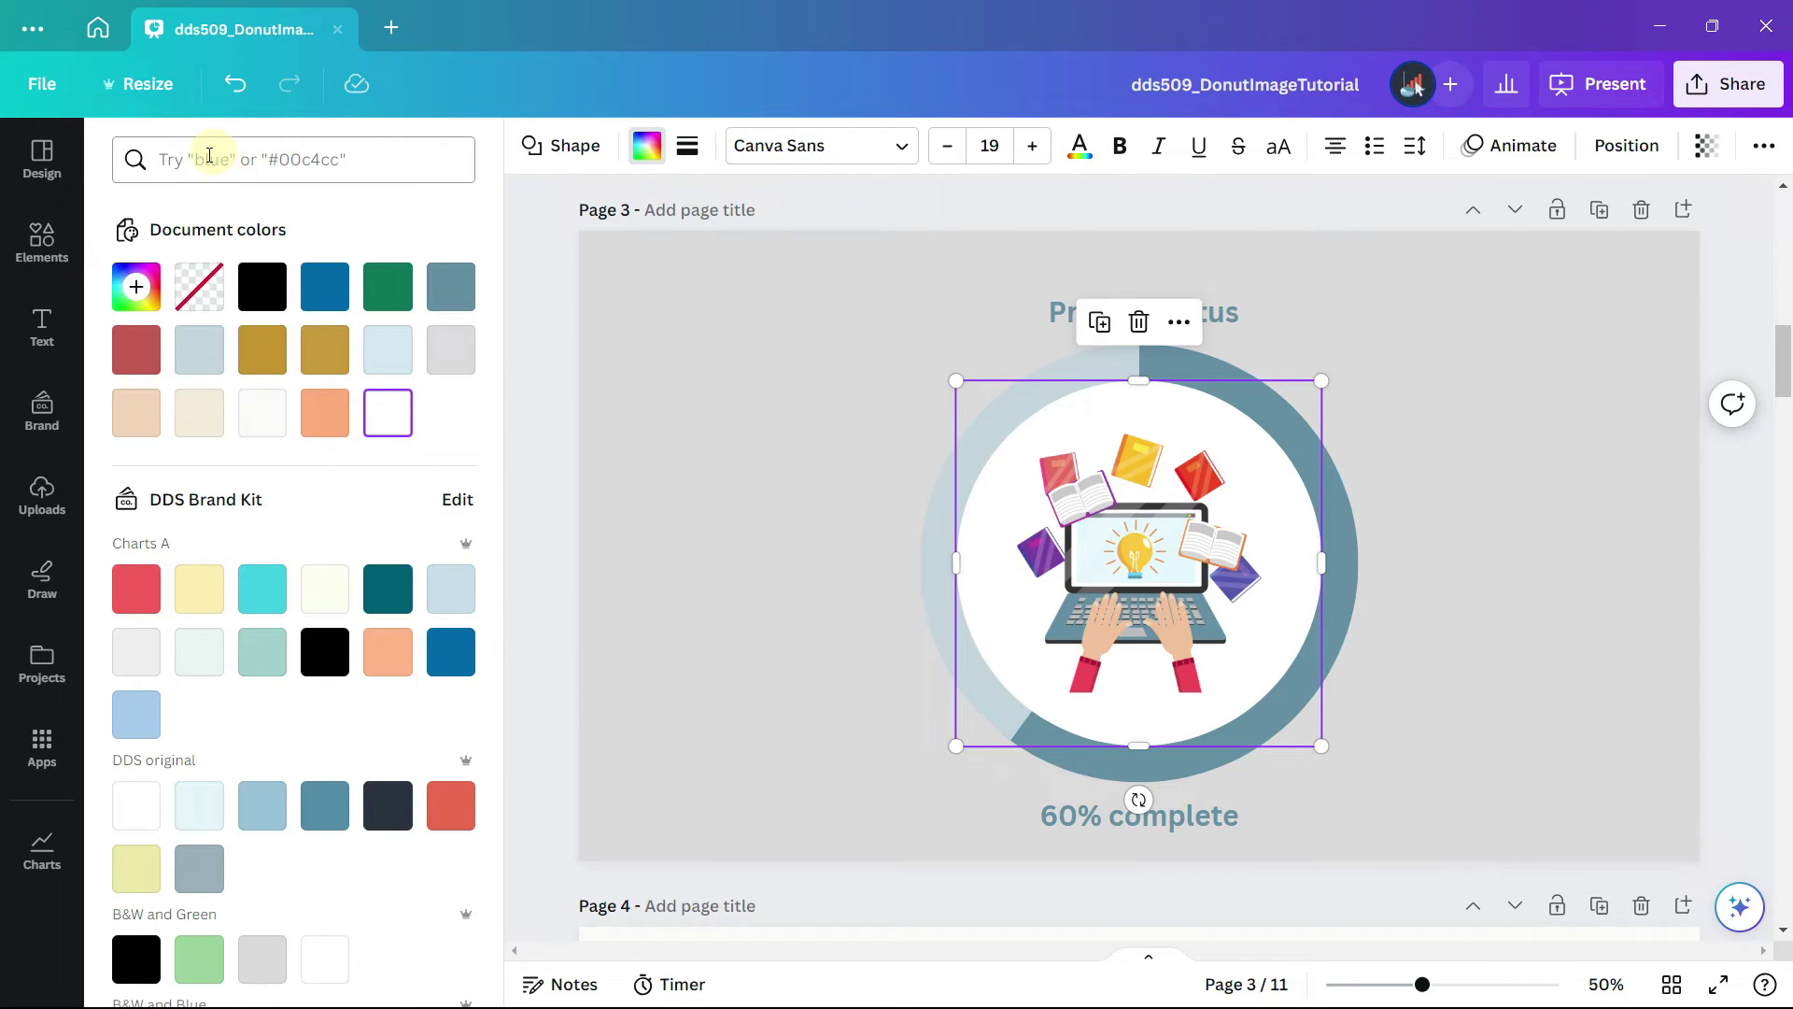
{"action": "left_click", "coordinate": [446, 371]}
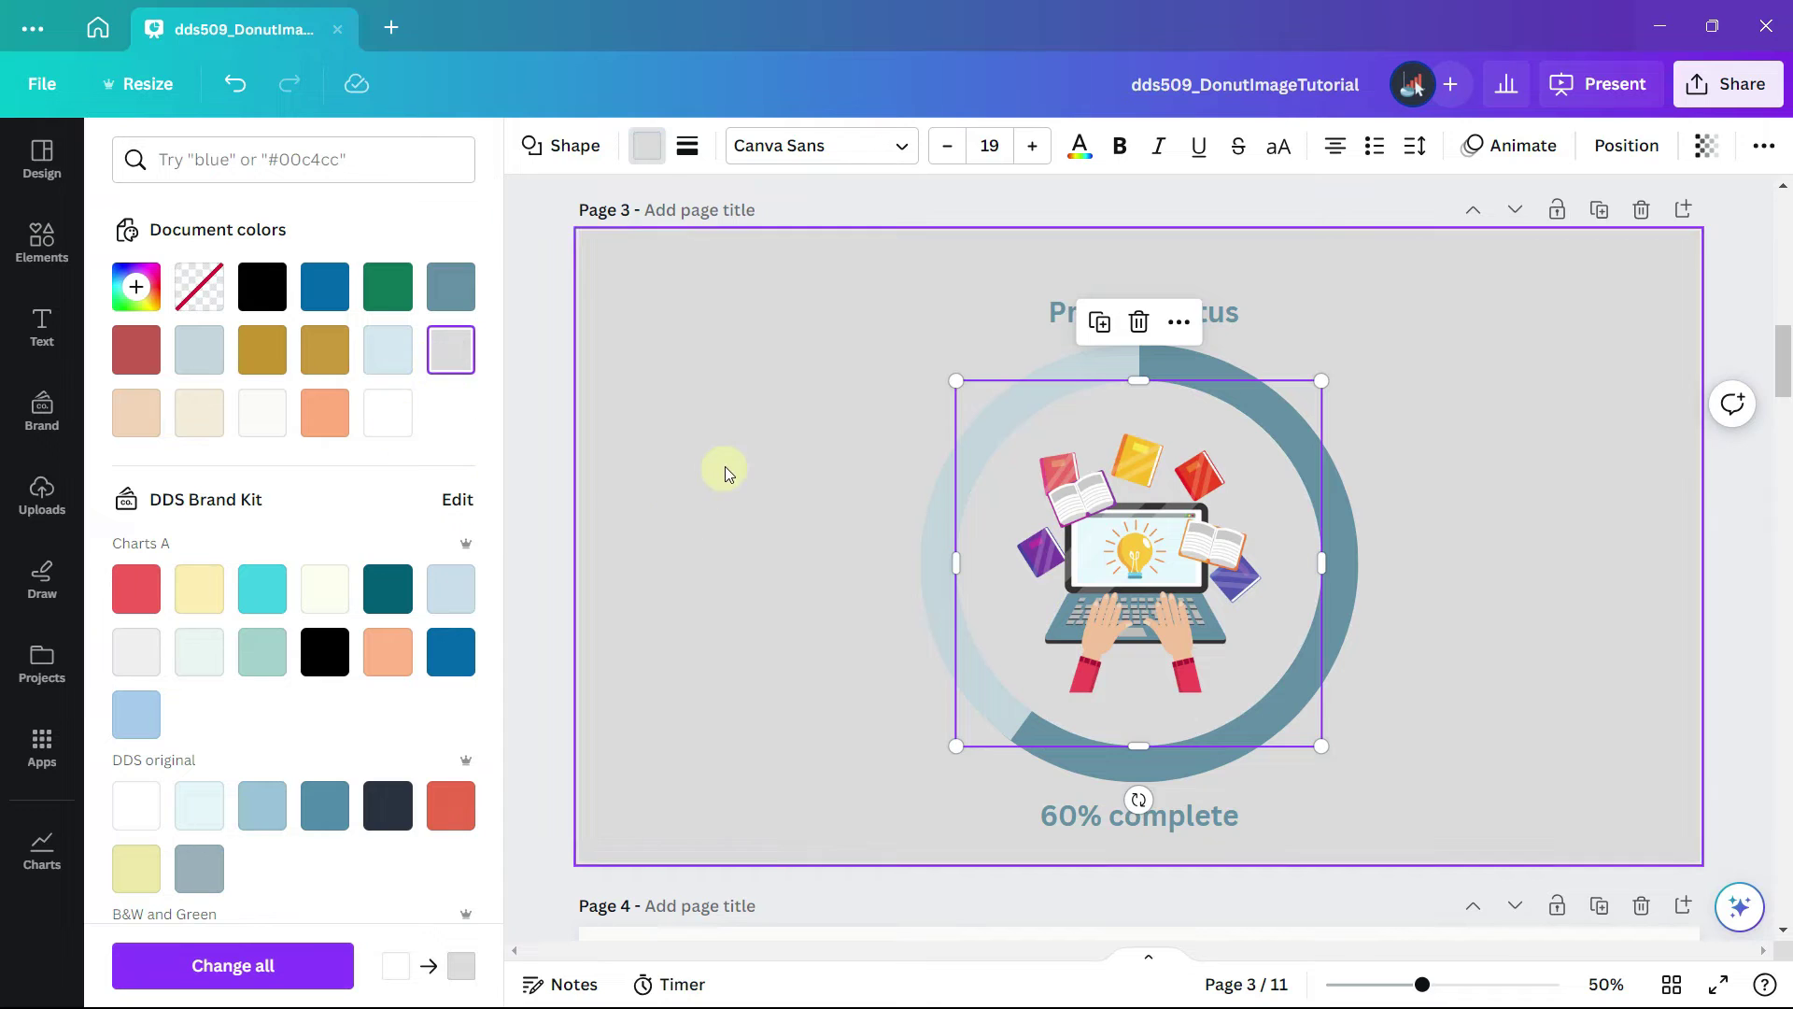
{"action": "left_click", "coordinate": [654, 452]}
- Scroll to page 4 and delete its donut chart
{"action": "scroll", "coordinate": [533, 519], "scroll_direction": "down", "scroll_amount": 6}
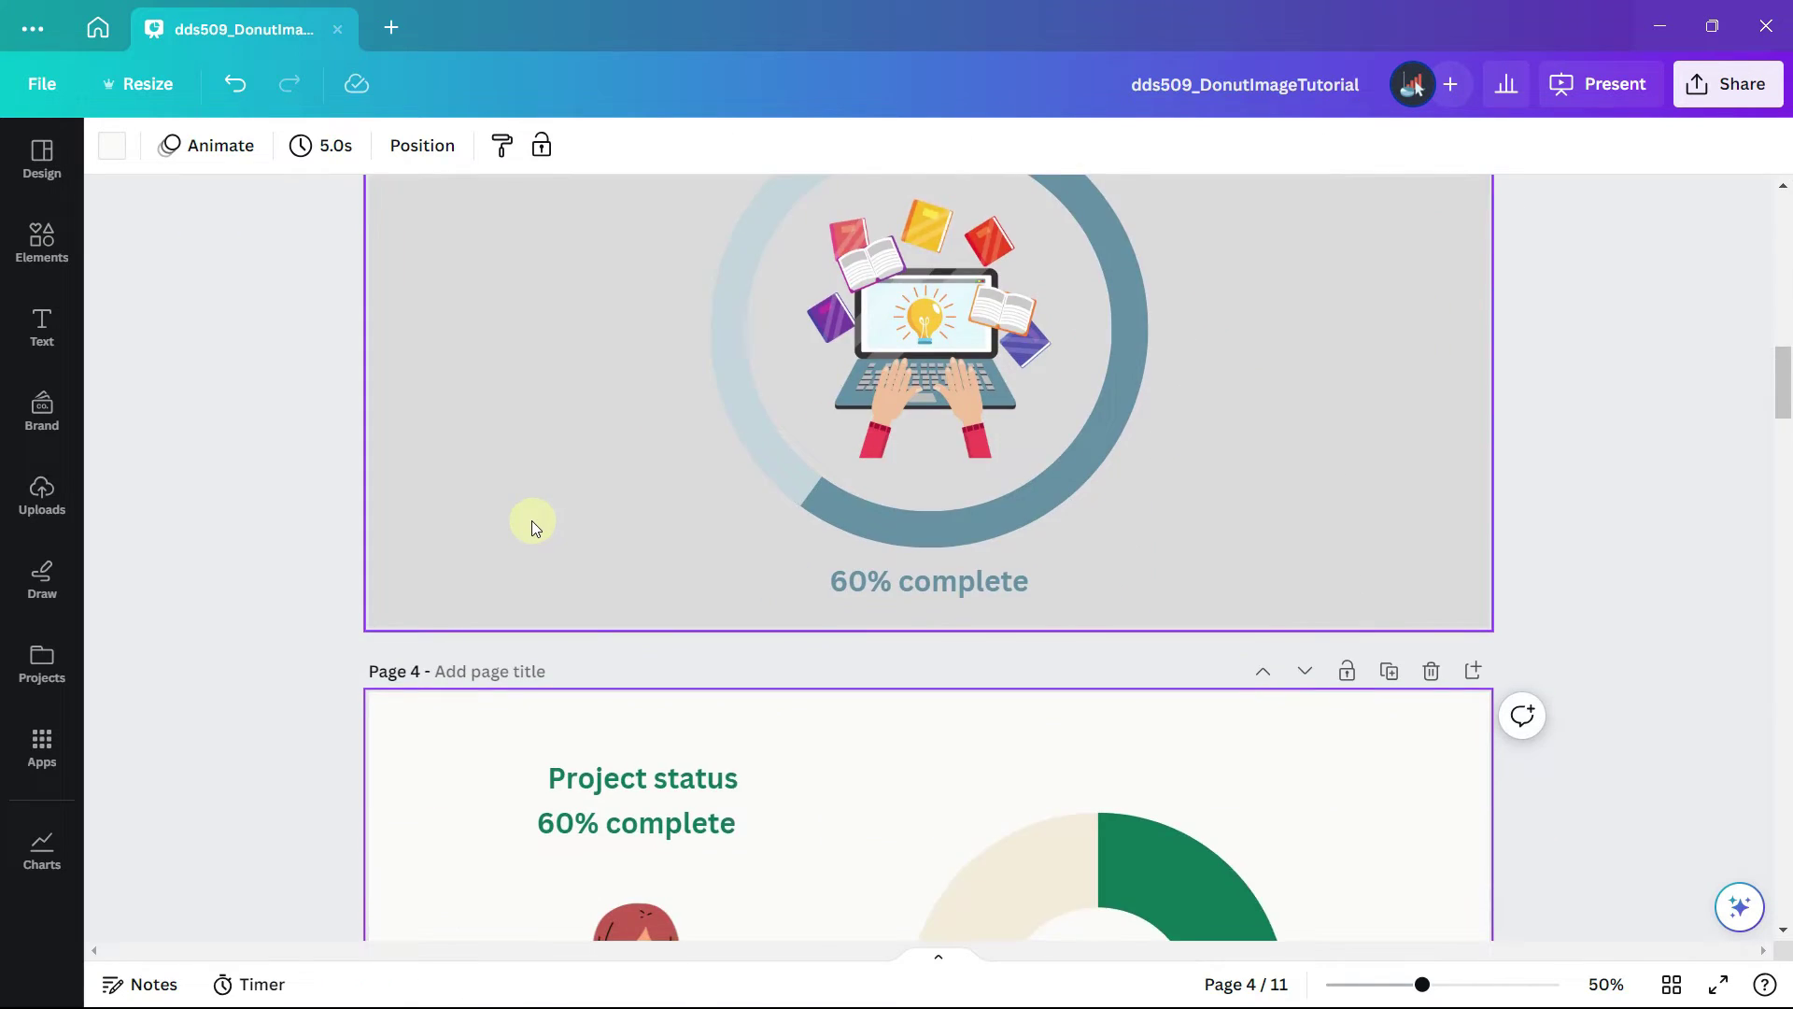
{"action": "double_click", "coordinate": [1028, 782]}
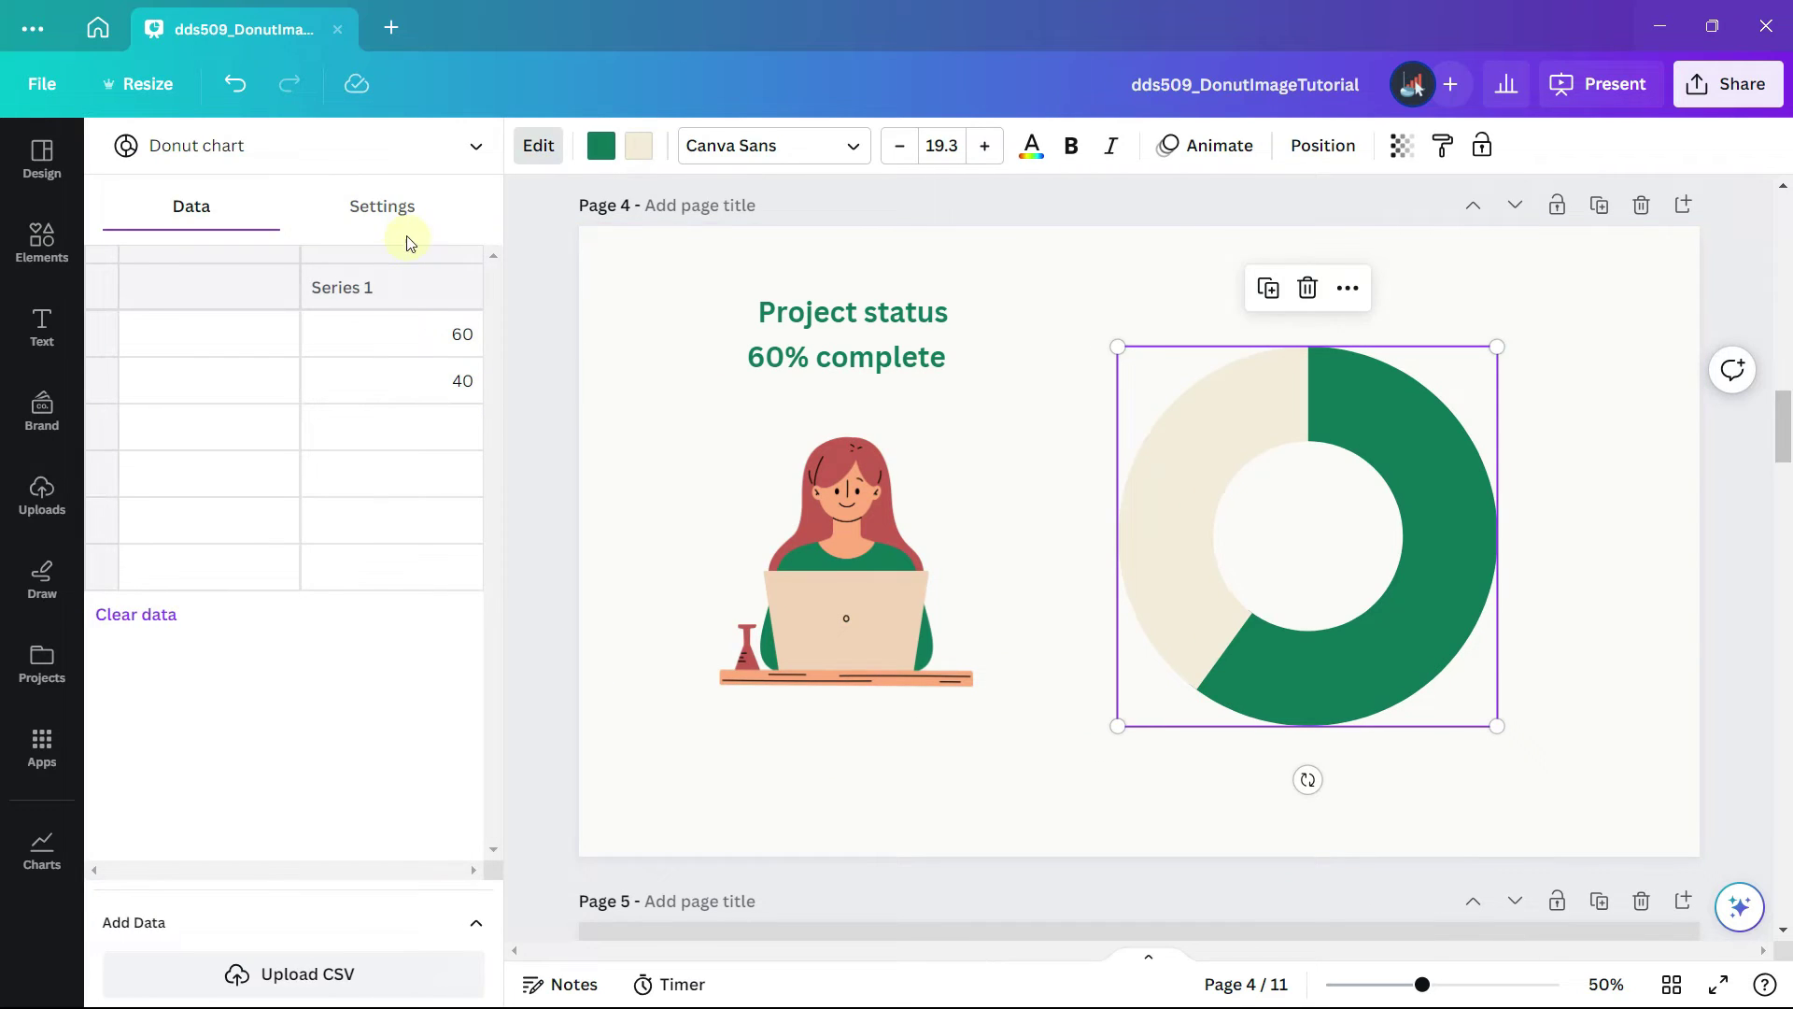
{"action": "left_click", "coordinate": [399, 229]}
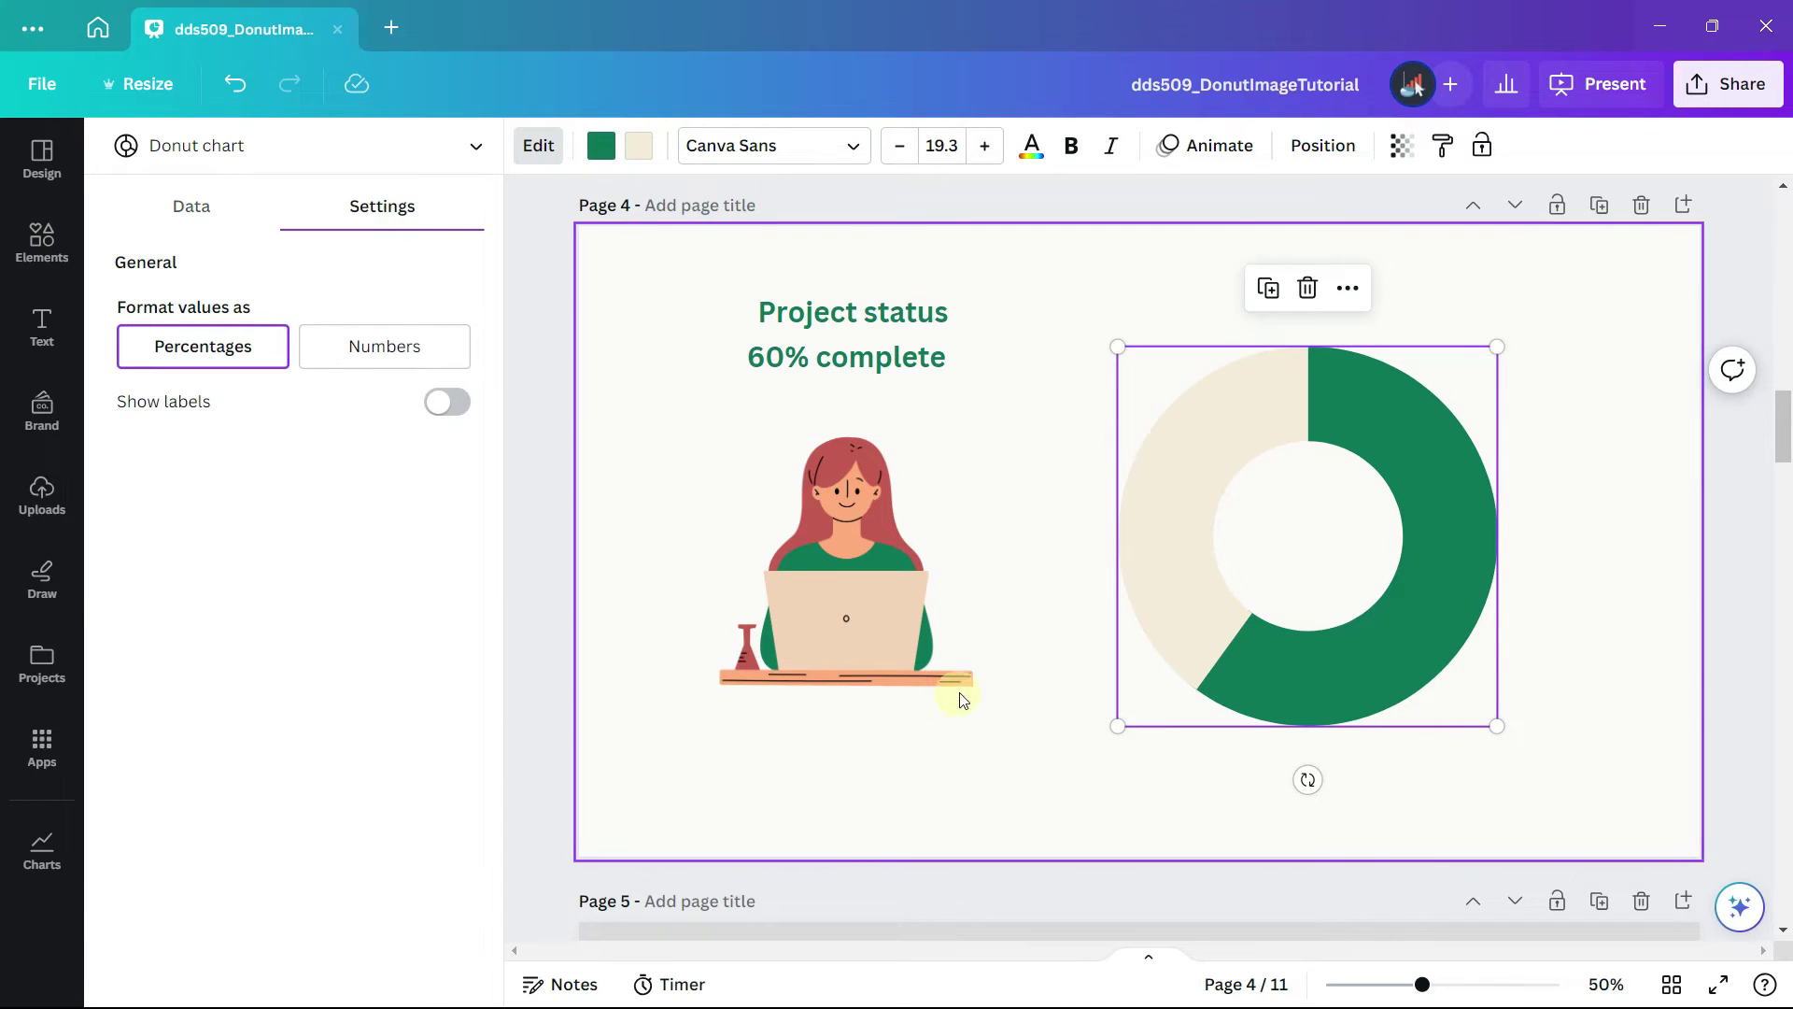
{"action": "key", "text": "ctrl+z"}
{"action": "key", "text": "Delete"}
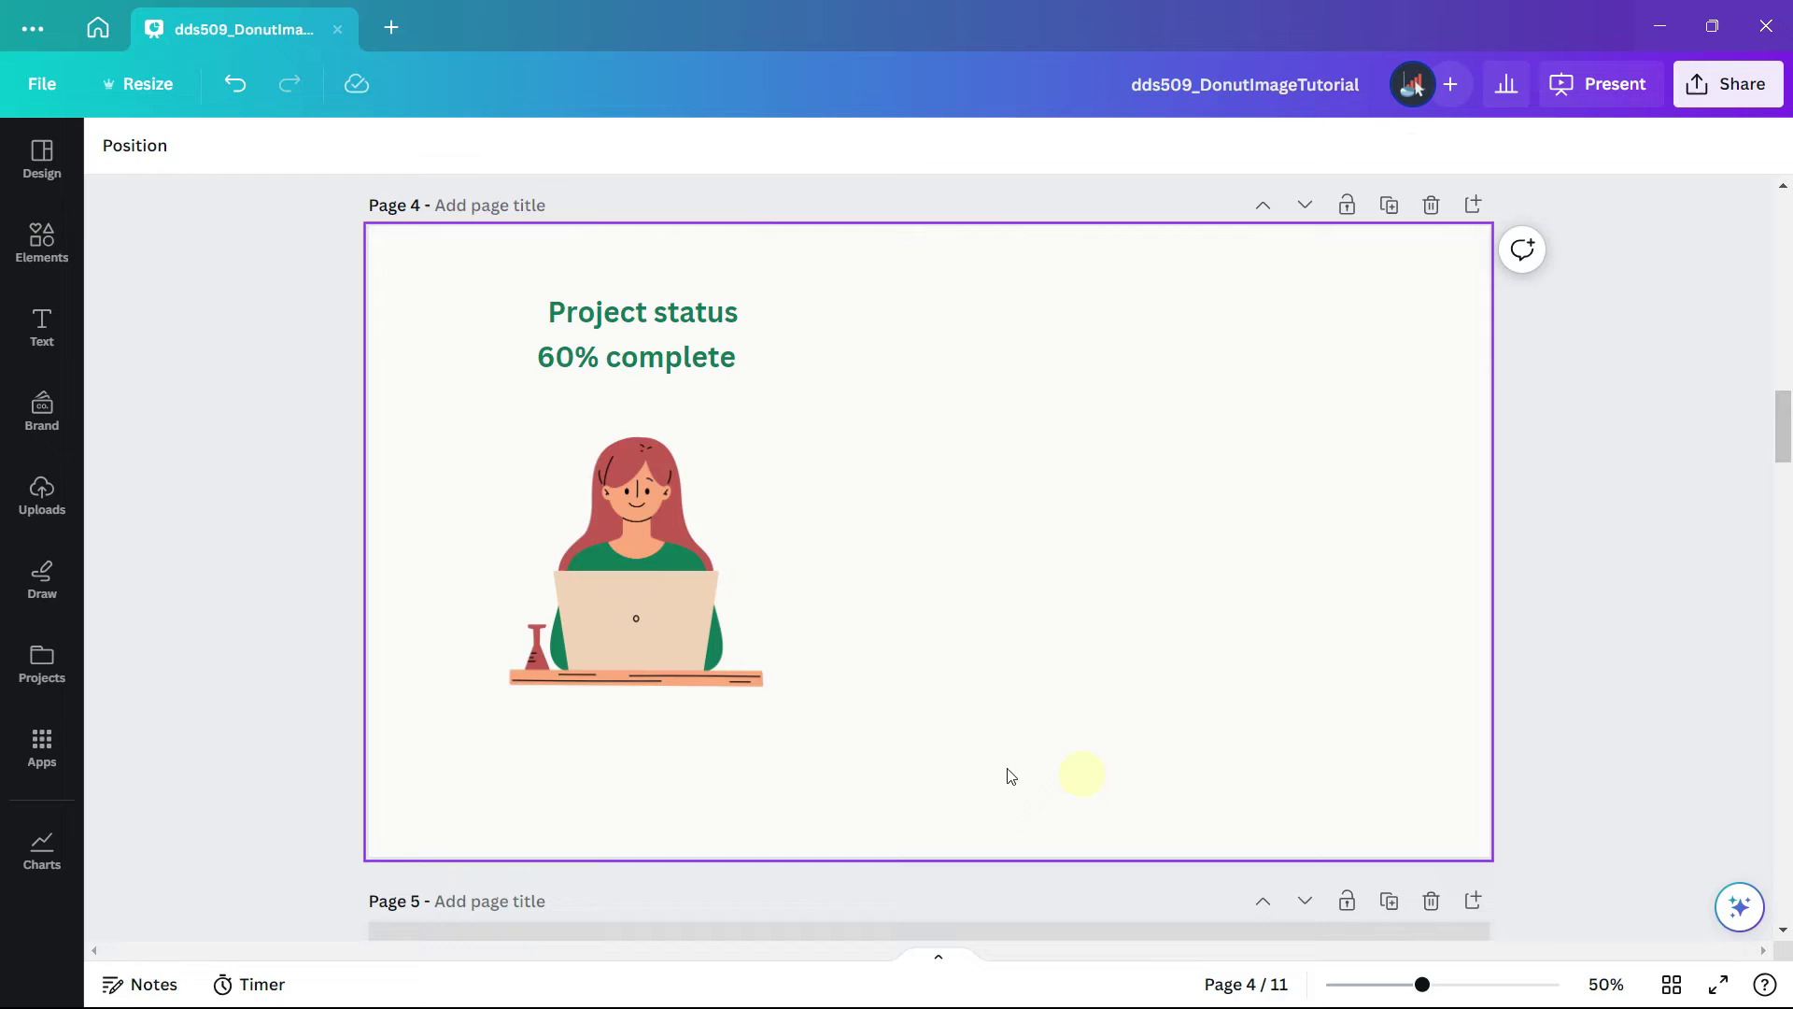
- Add a Progress ring chart from Elements > Charts > Infographics charts
{"action": "left_click", "coordinate": [40, 237]}
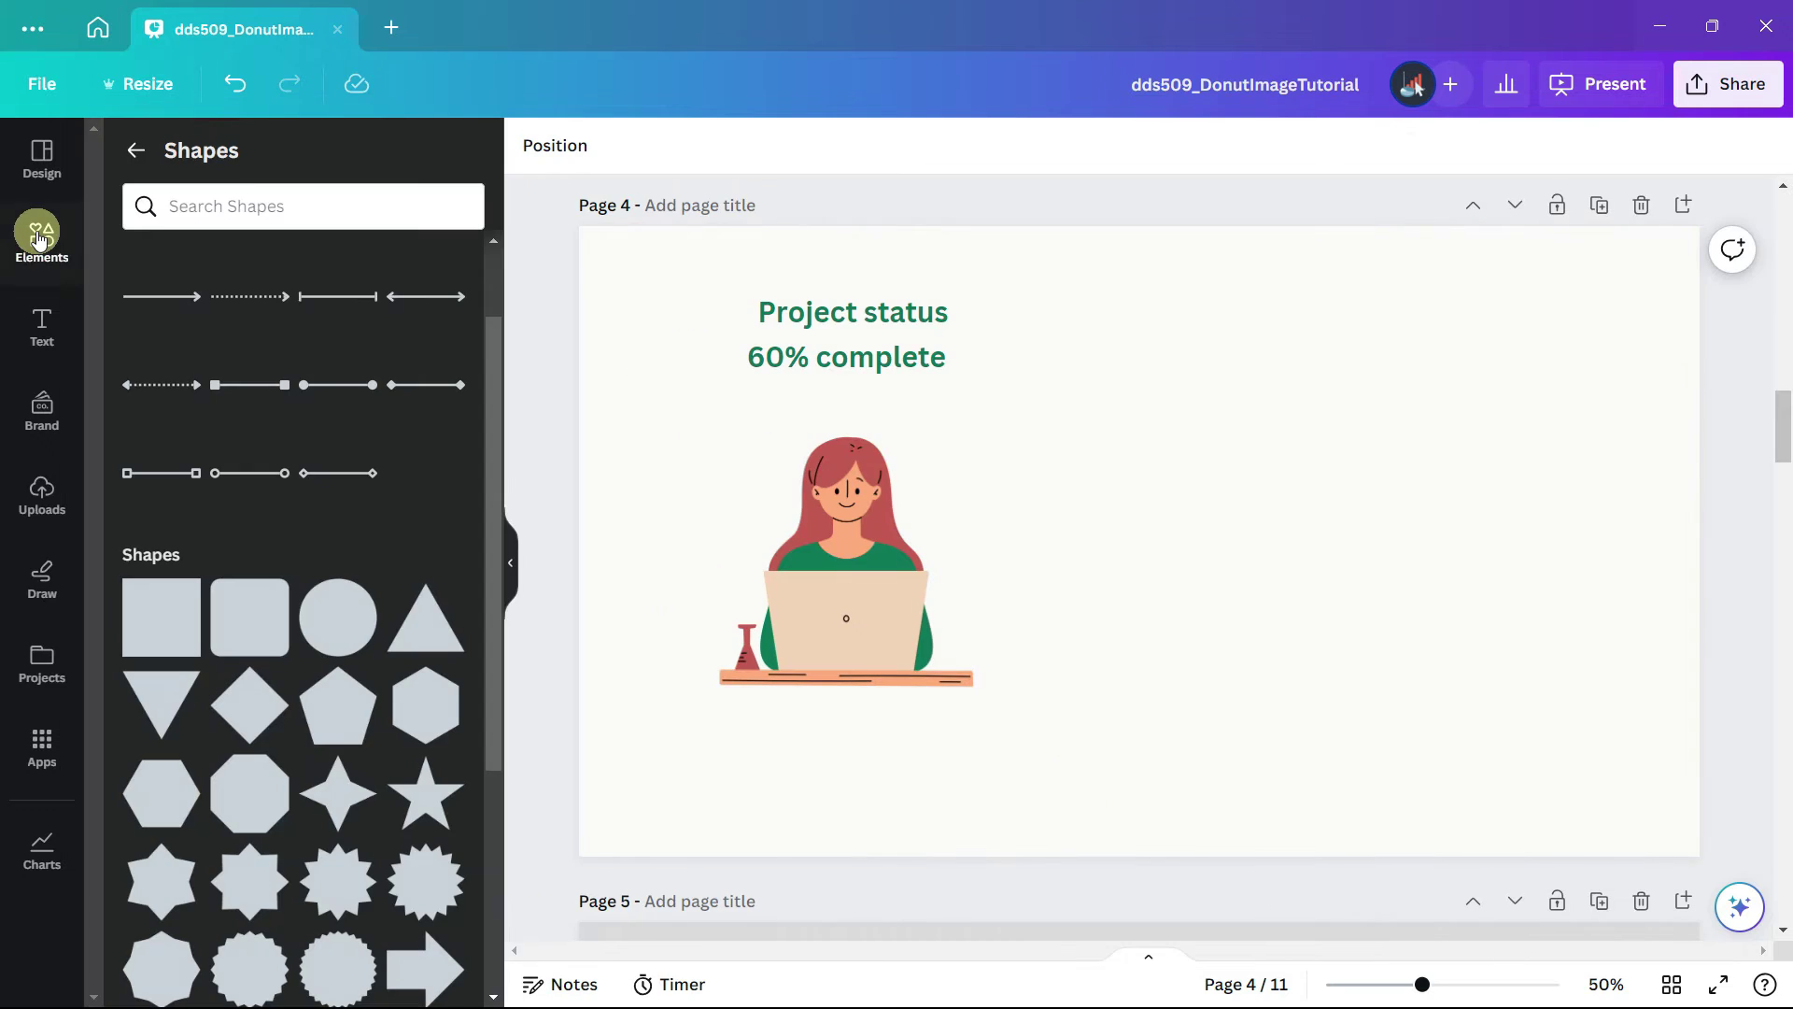
{"action": "left_click", "coordinate": [139, 166]}
{"action": "scroll", "coordinate": [159, 233], "scroll_direction": "down", "scroll_amount": 5}
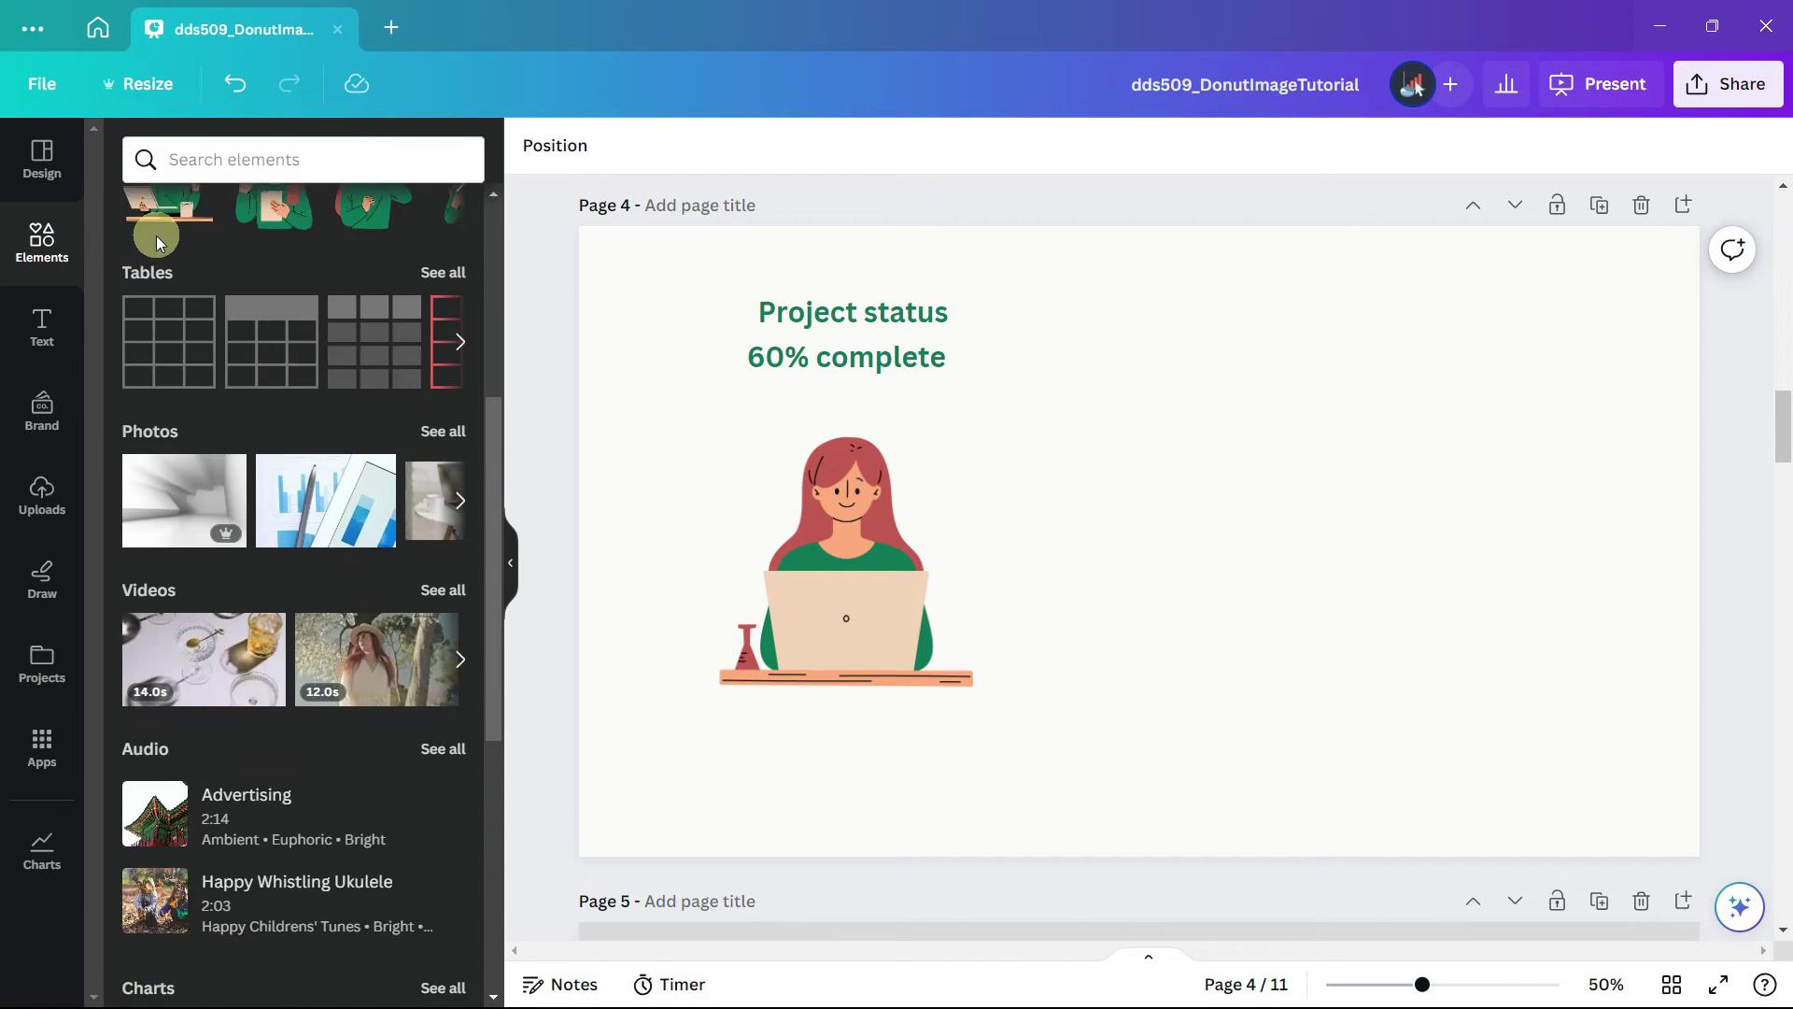
{"action": "scroll", "coordinate": [157, 241], "scroll_direction": "down", "scroll_amount": 5}
{"action": "left_click", "coordinate": [148, 519]}
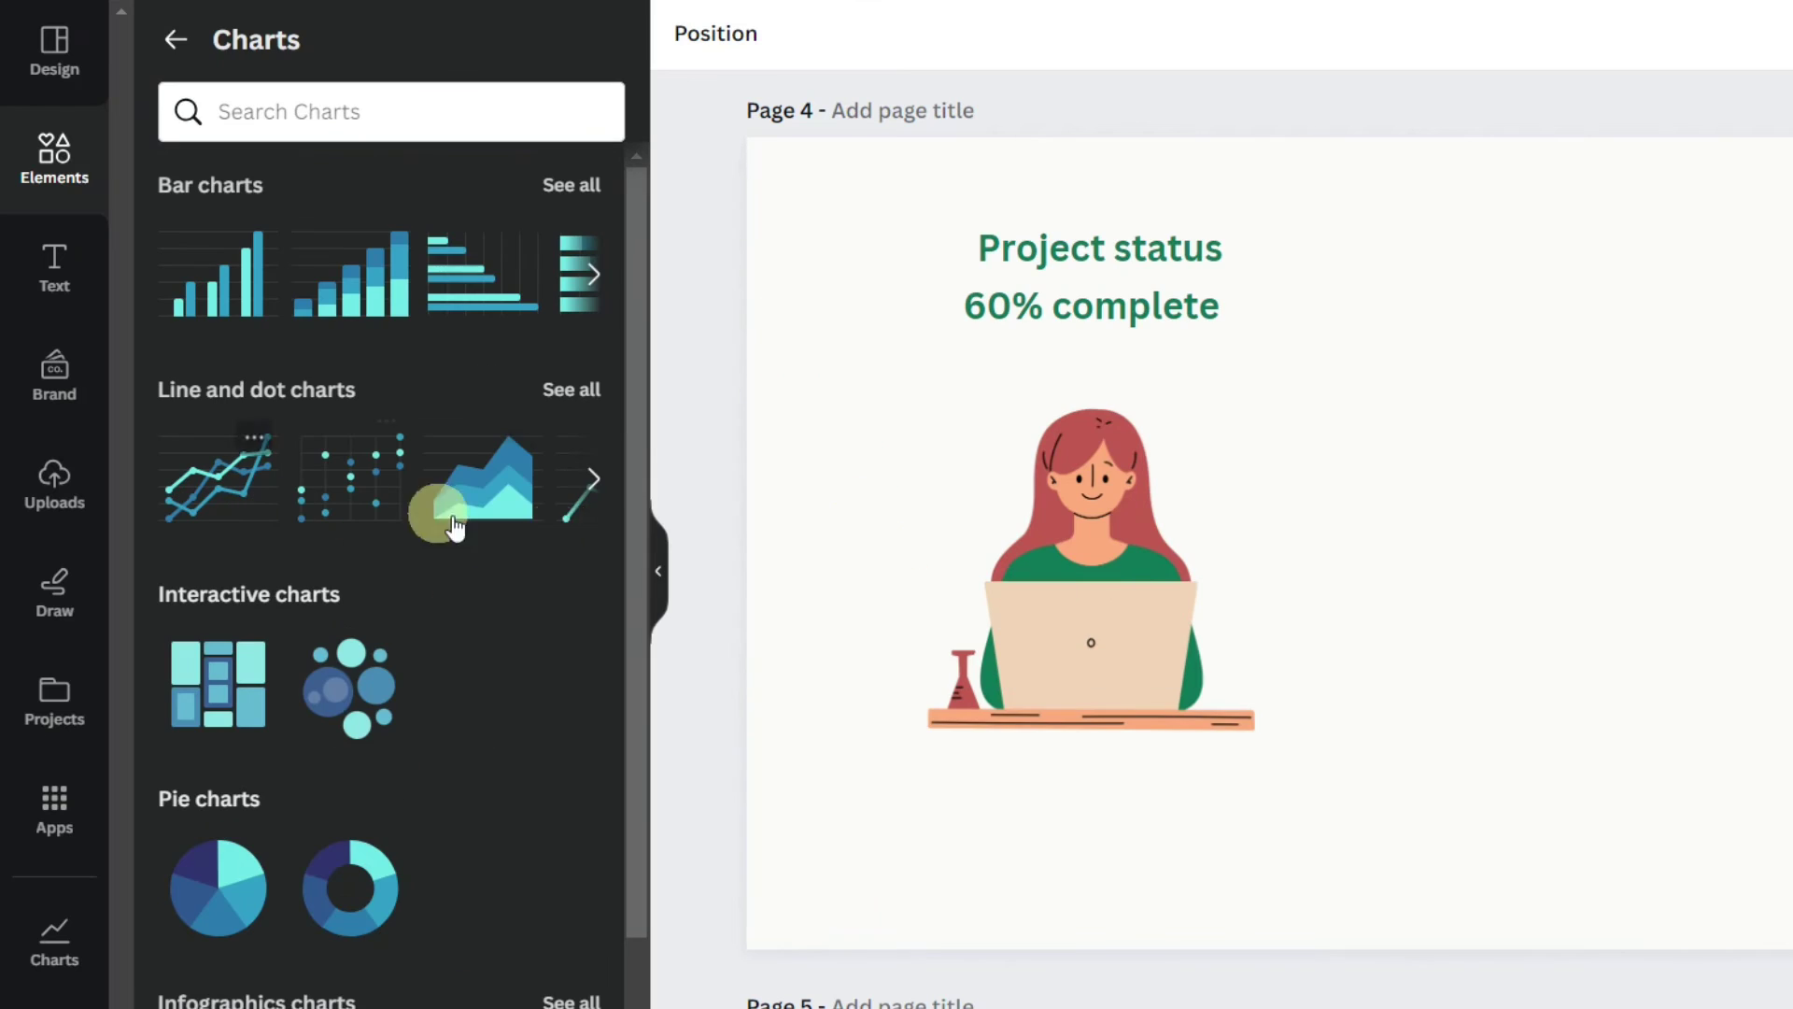
{"action": "scroll", "coordinate": [514, 663], "scroll_direction": "down", "scroll_amount": 2}
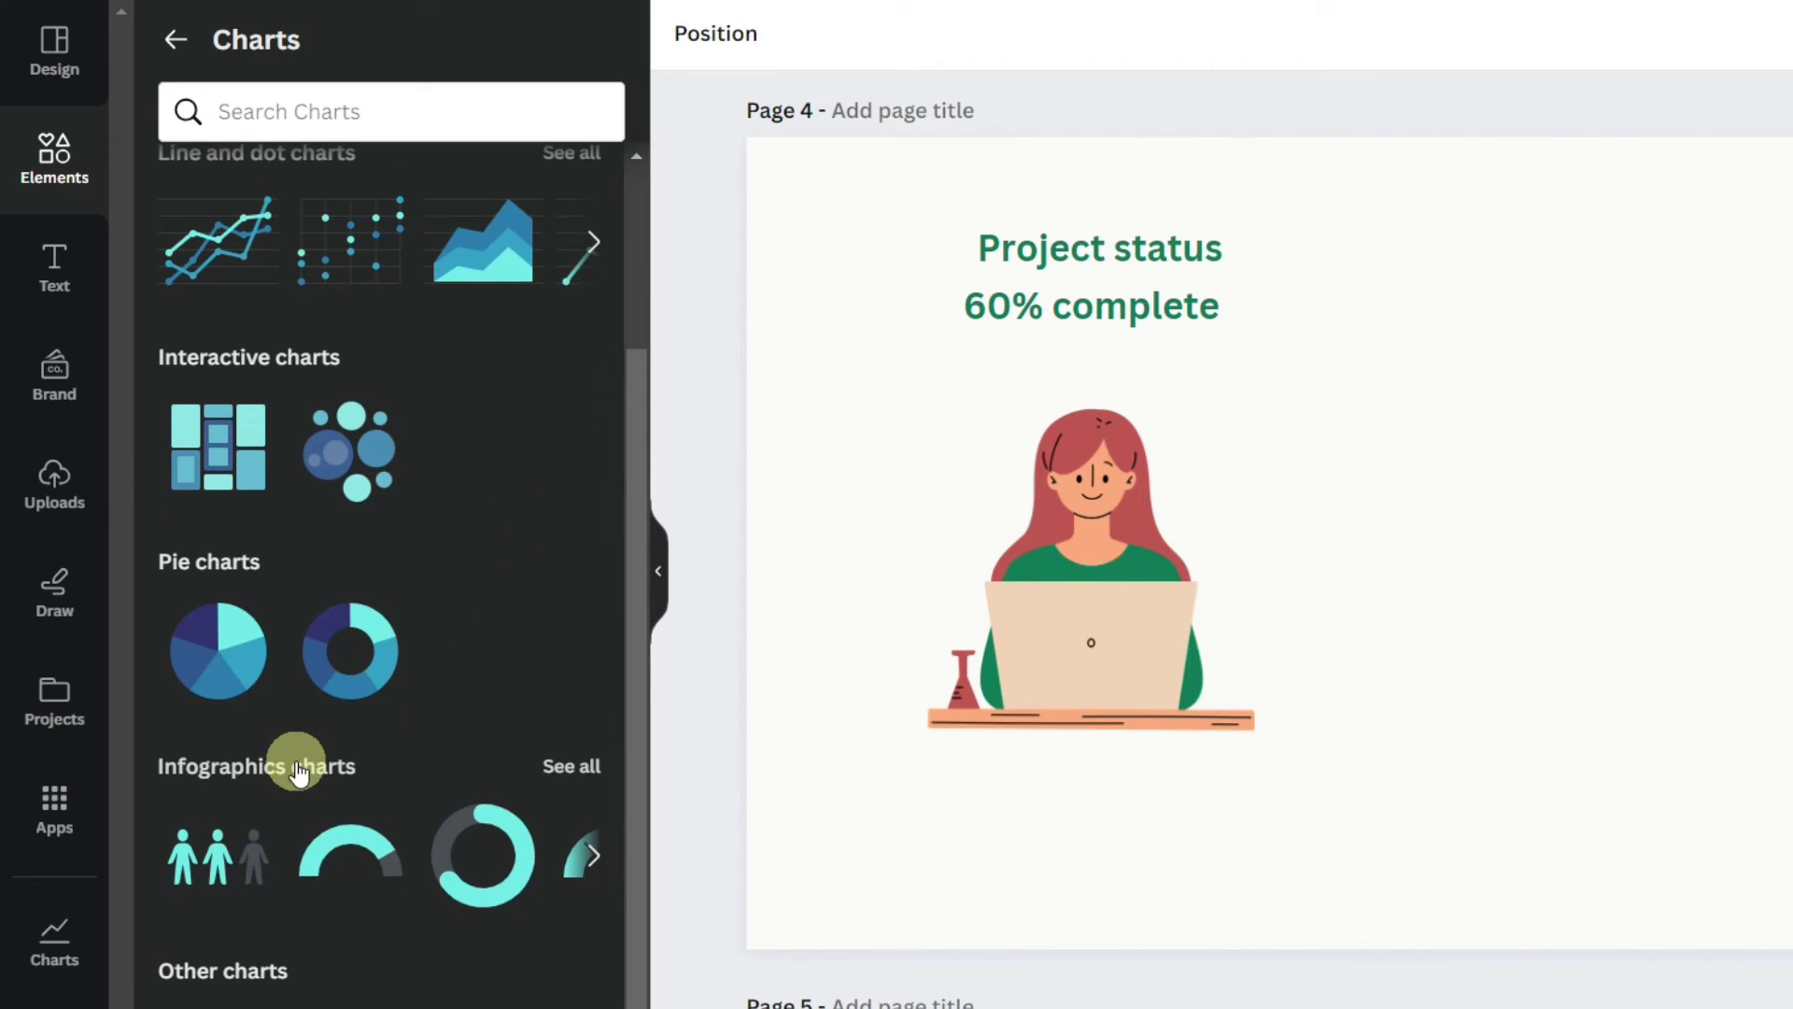
{"action": "left_click", "coordinate": [579, 769]}
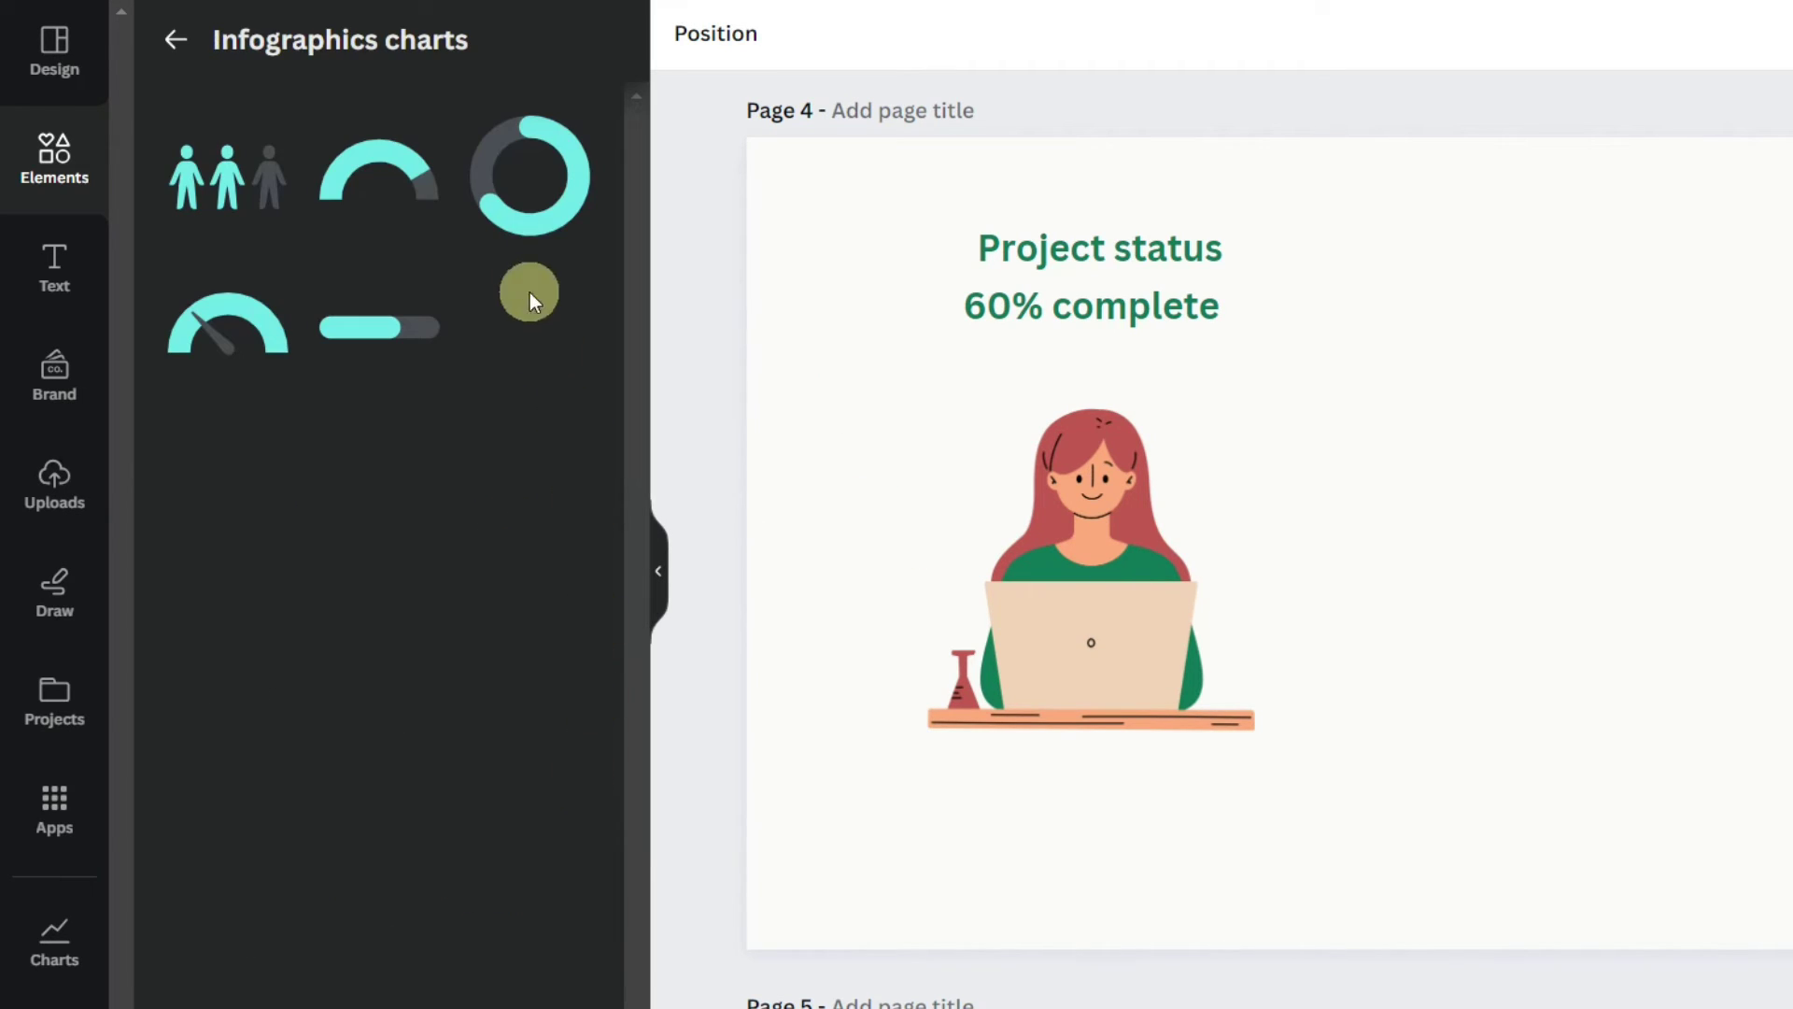
{"action": "left_click", "coordinate": [521, 185]}
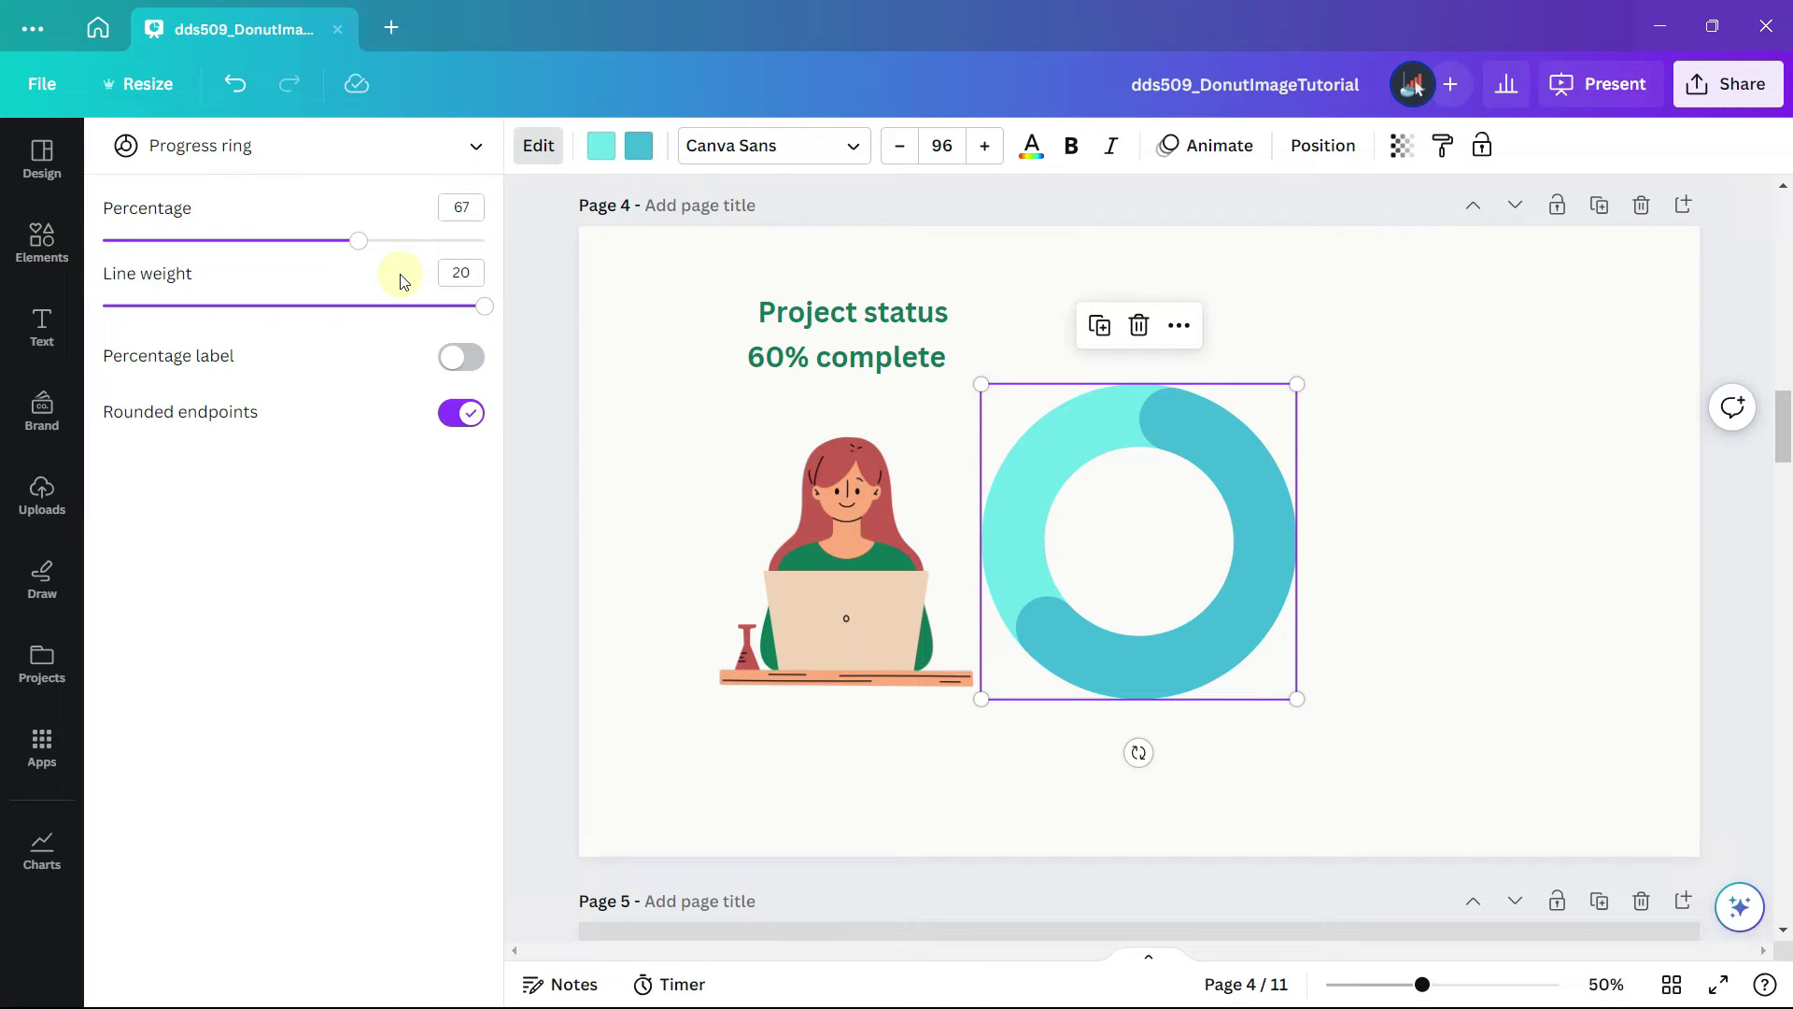
- Move the progress ring right, set it to 60% and thin its line weight to 7
{"action": "left_click_drag", "start_coordinate": [1132, 678], "coordinate": [1255, 685]}
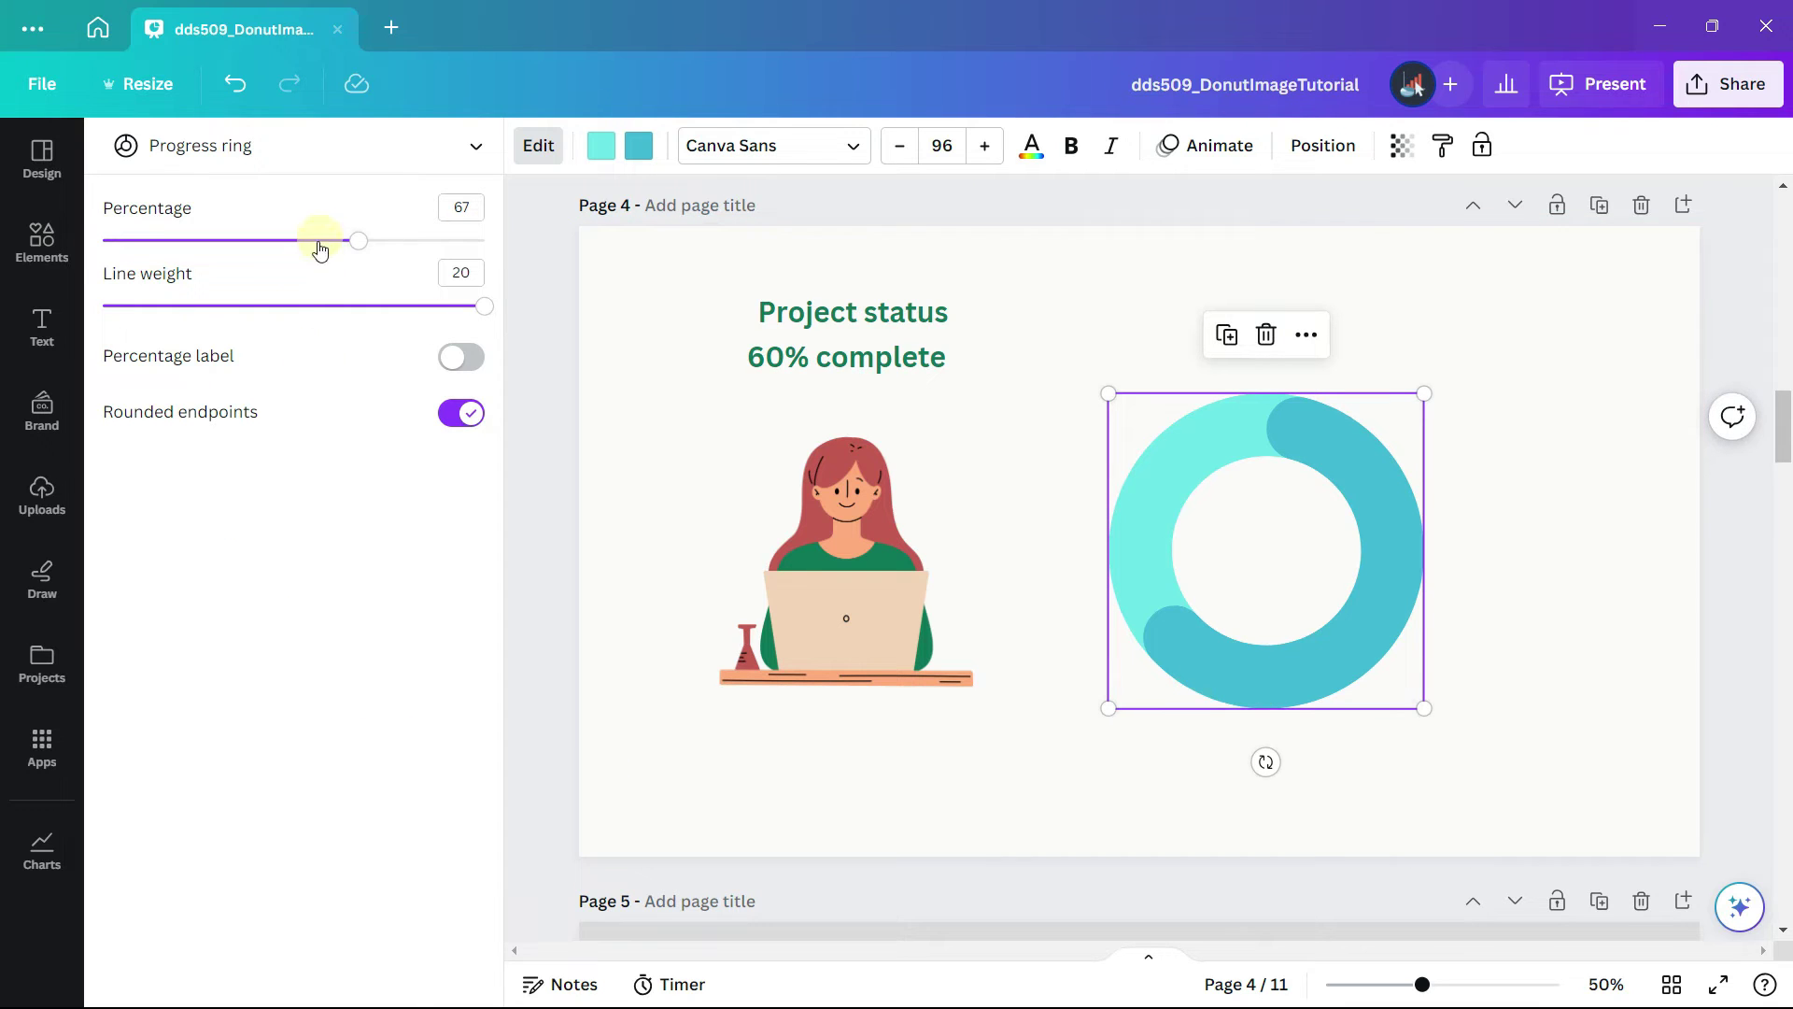
{"action": "left_click", "coordinate": [466, 206]}
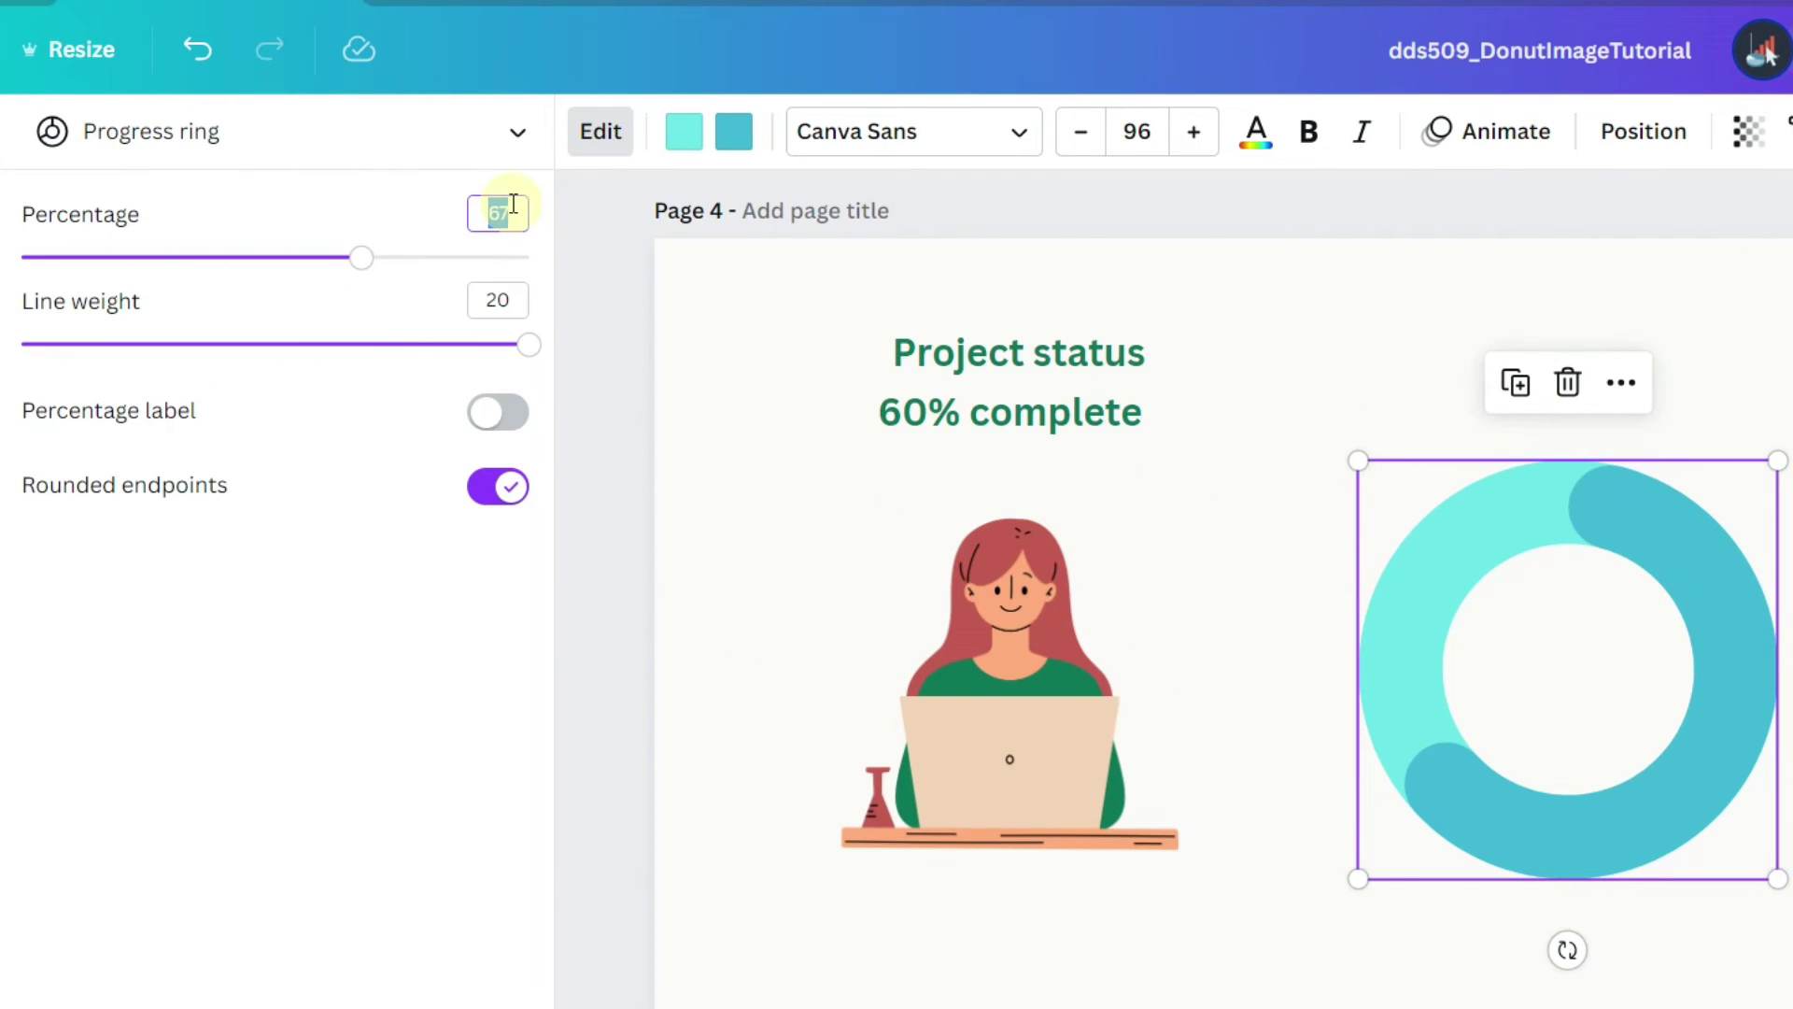
{"action": "type", "text": "60"}
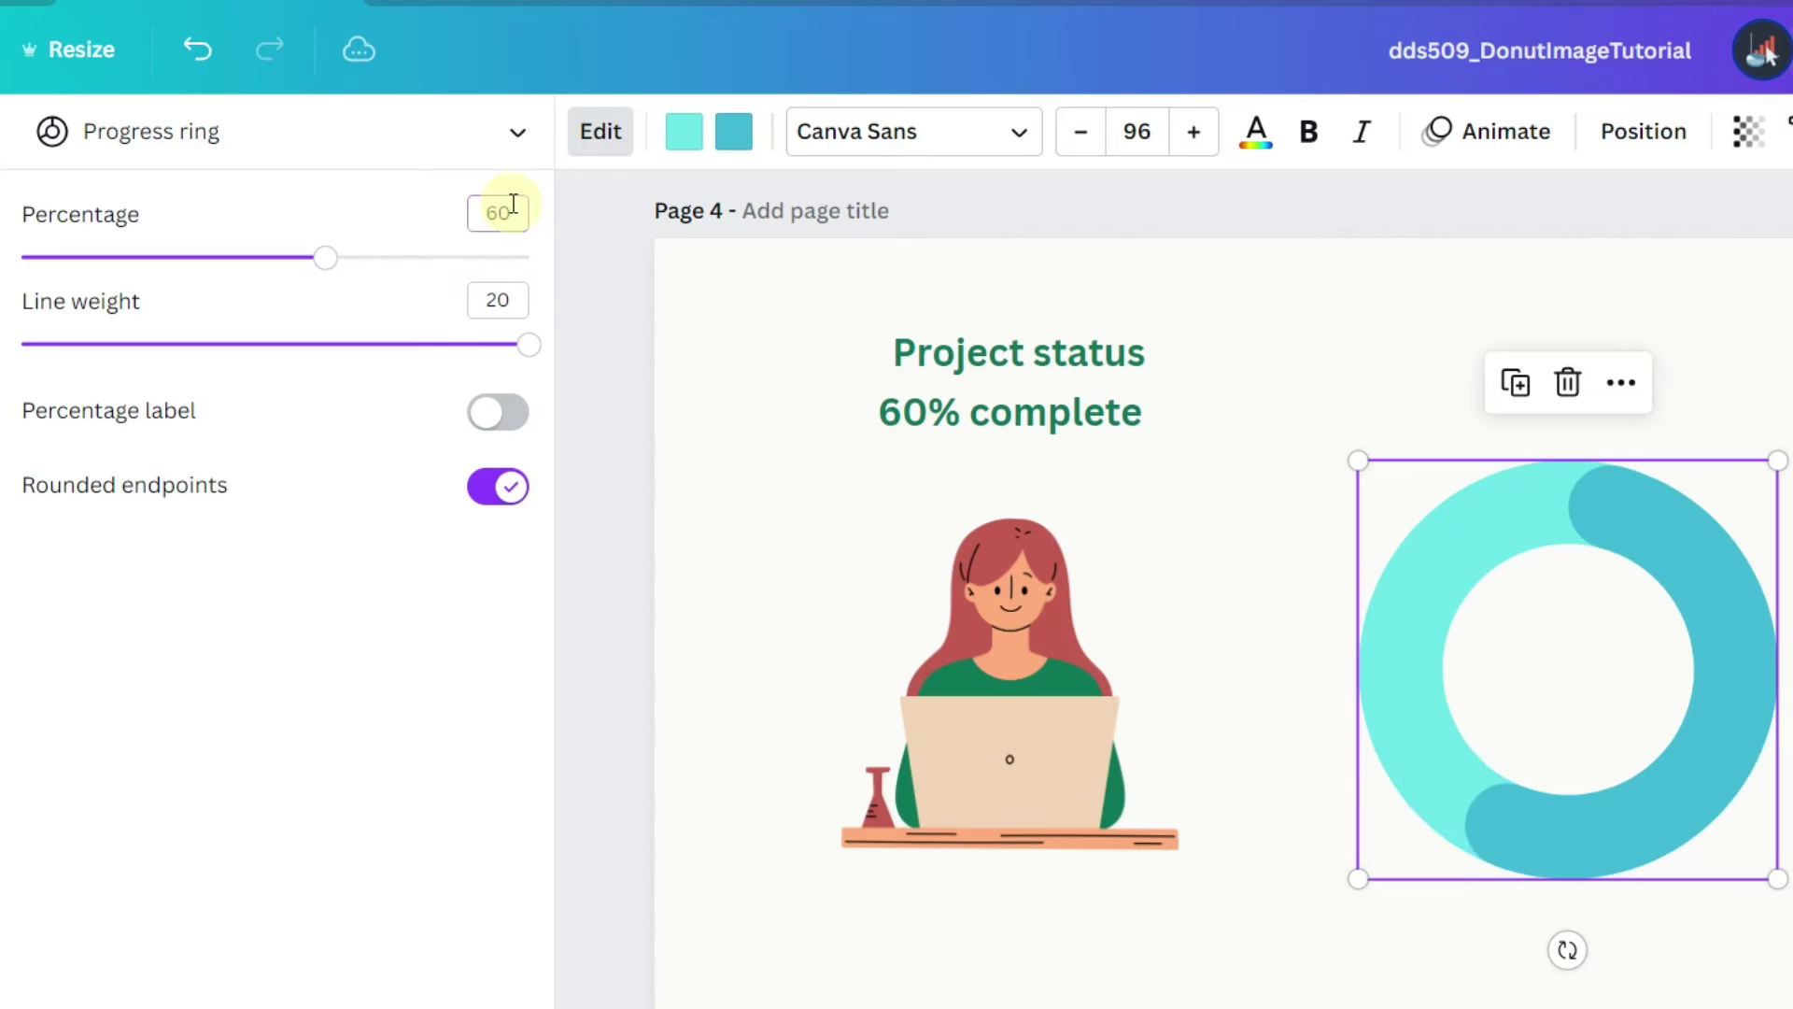
{"action": "left_click", "coordinate": [529, 345]}
{"action": "left_click_drag", "start_coordinate": [529, 345], "coordinate": [180, 345]}
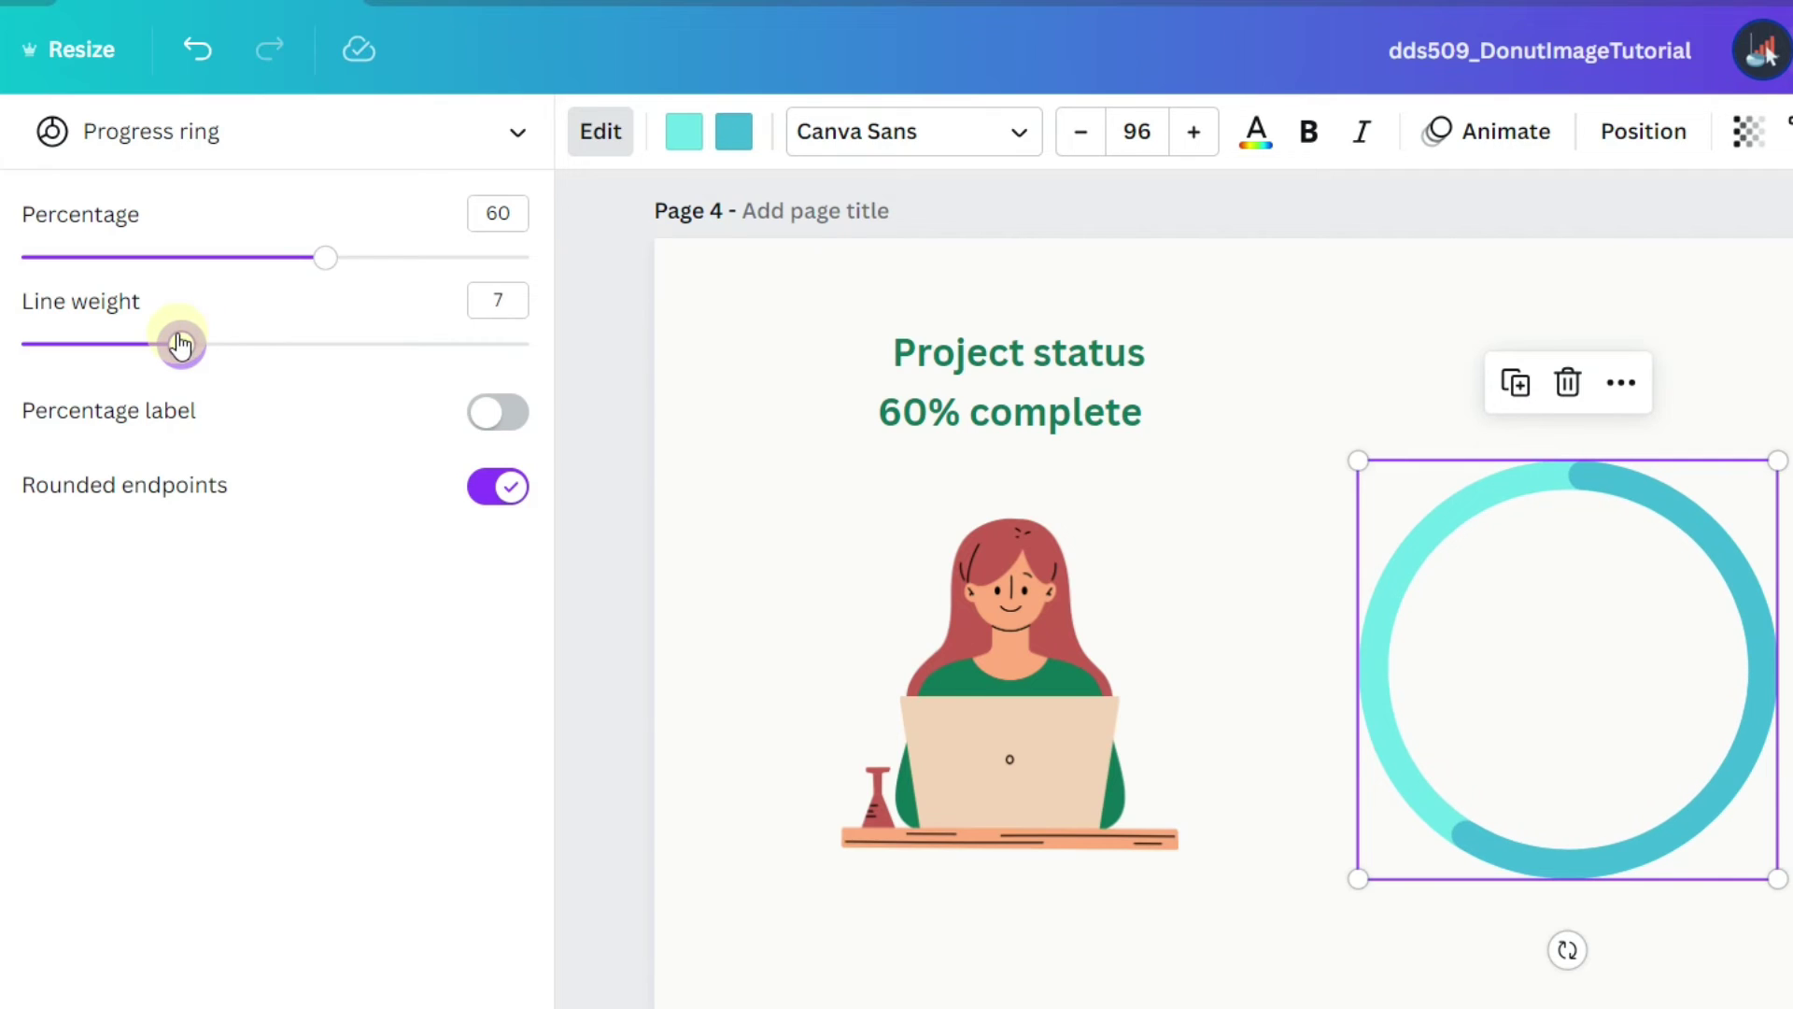
- Keep the percentage label hidden, give the ring square ends, and enlarge it
{"action": "left_click", "coordinate": [499, 416]}
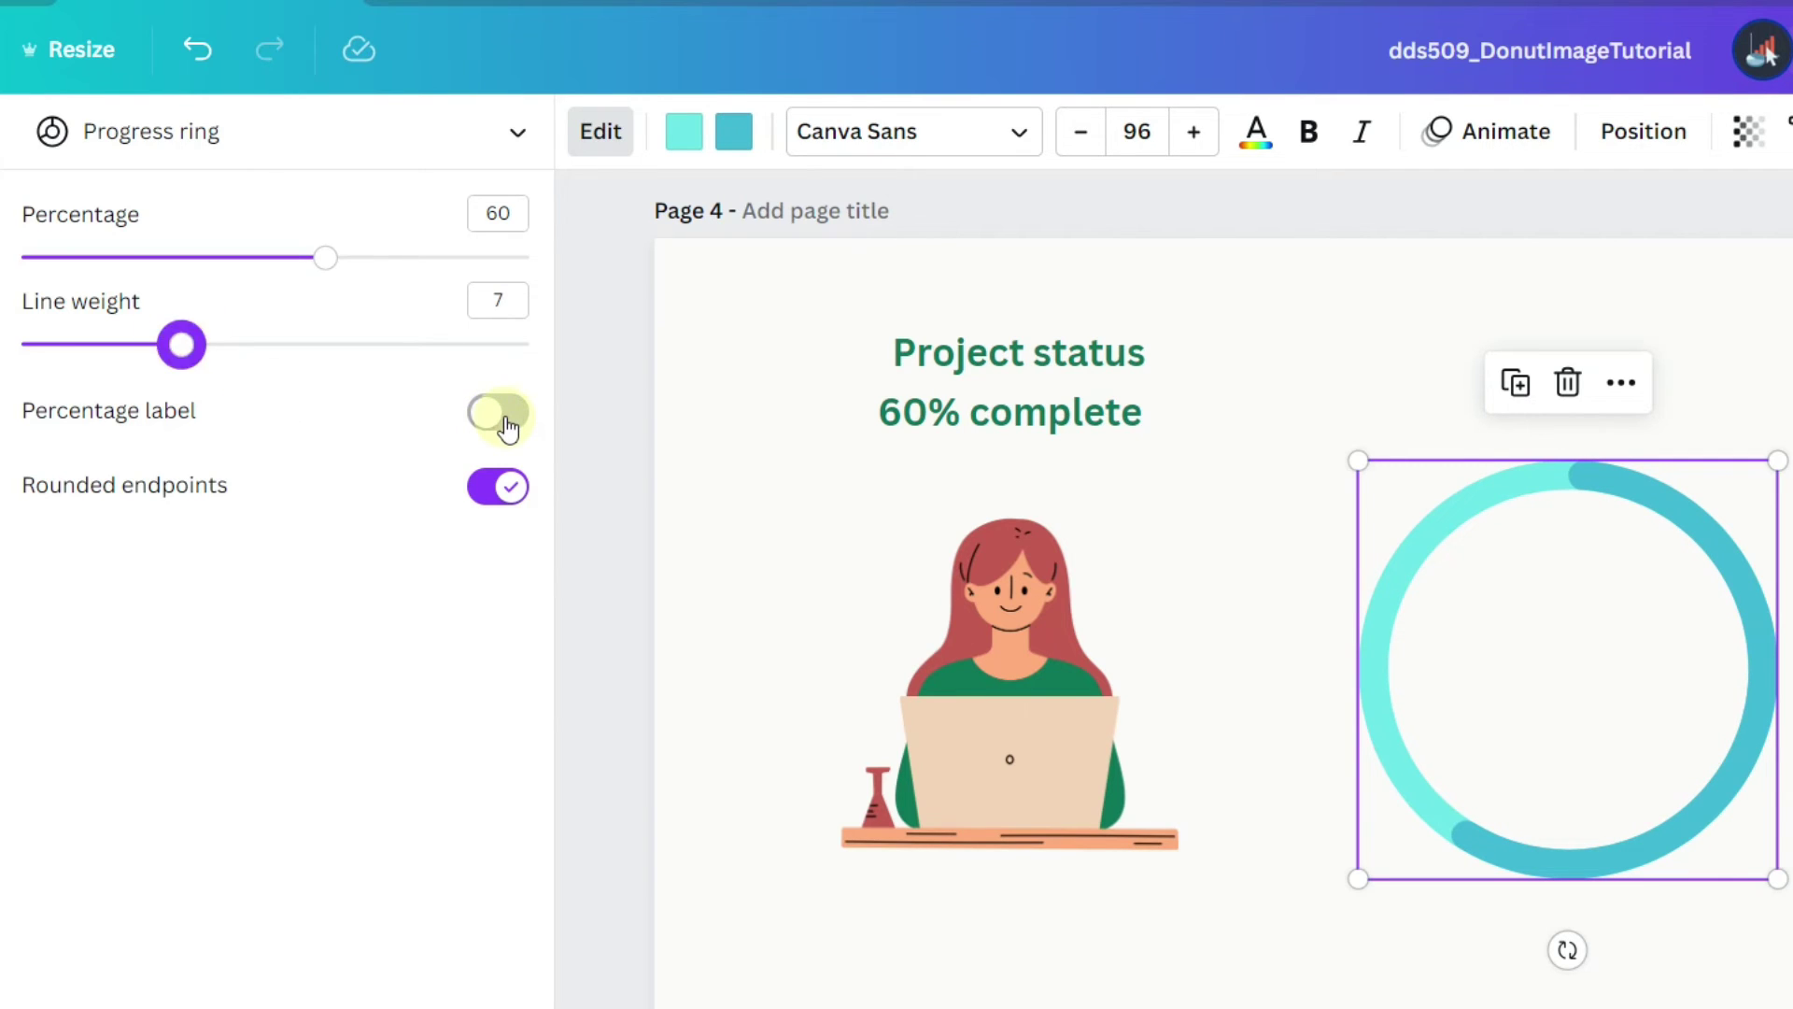
{"action": "left_click", "coordinate": [507, 425]}
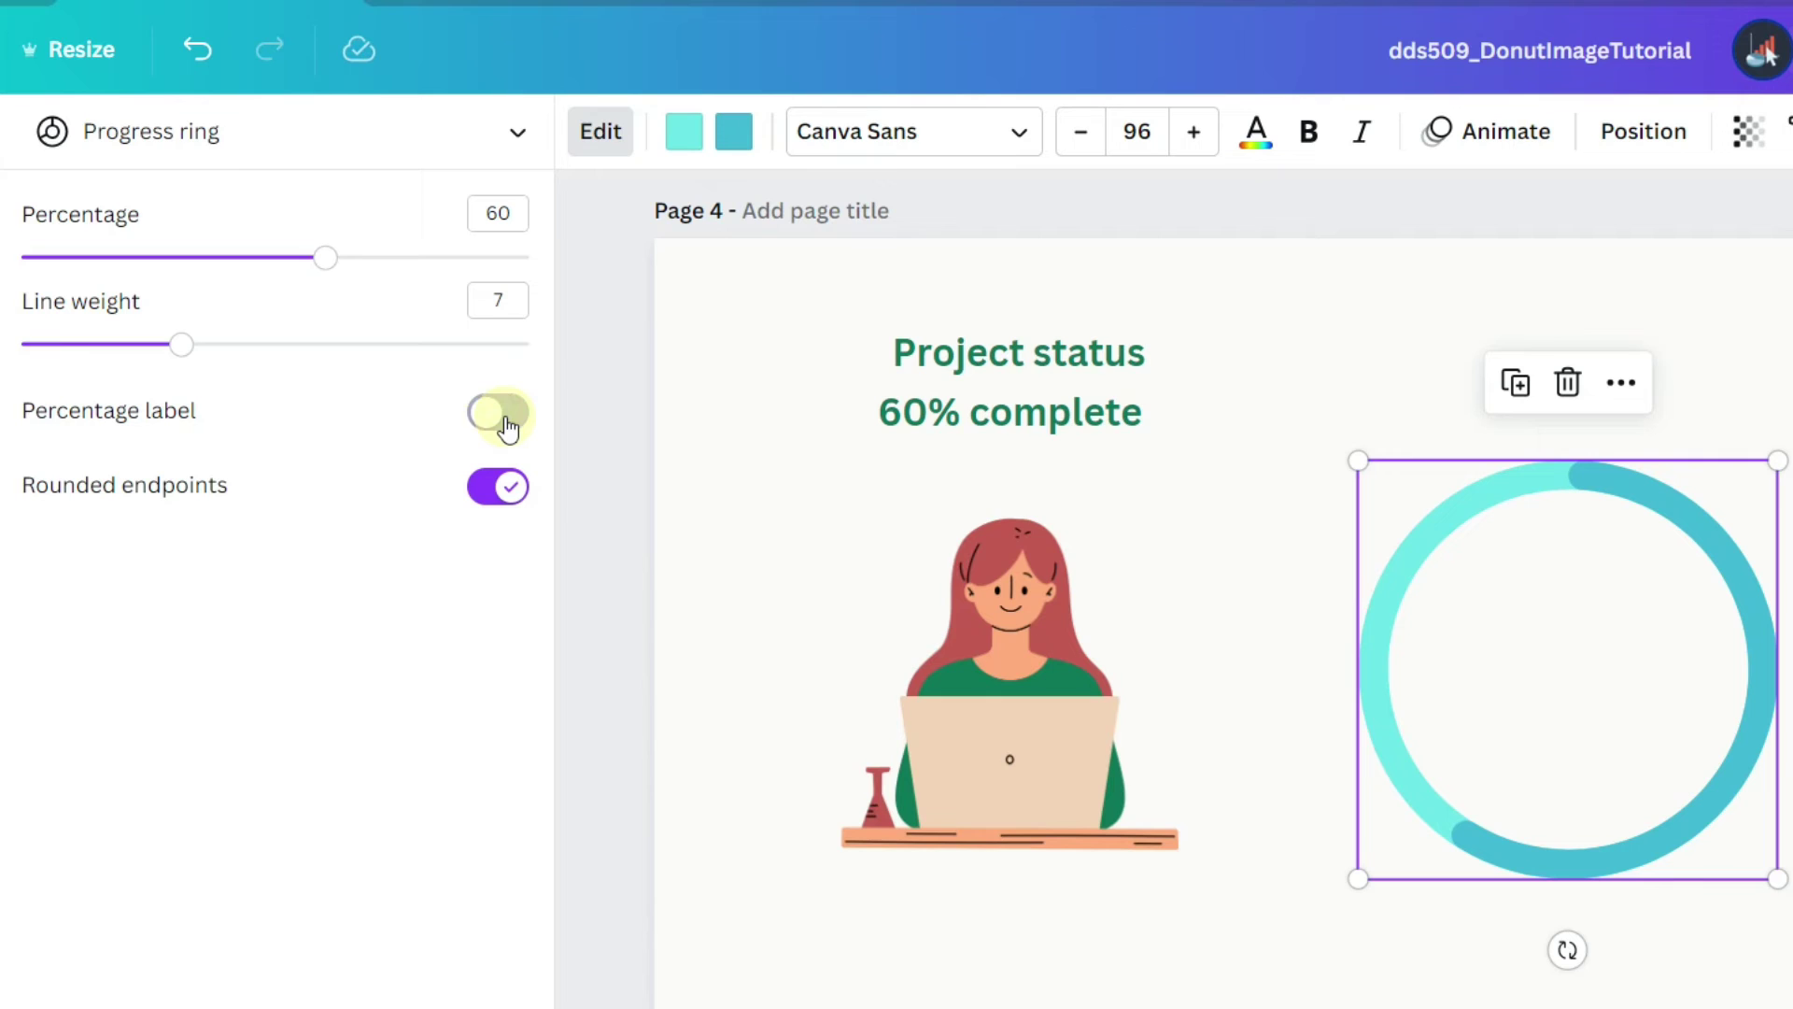
{"action": "left_click", "coordinate": [499, 486]}
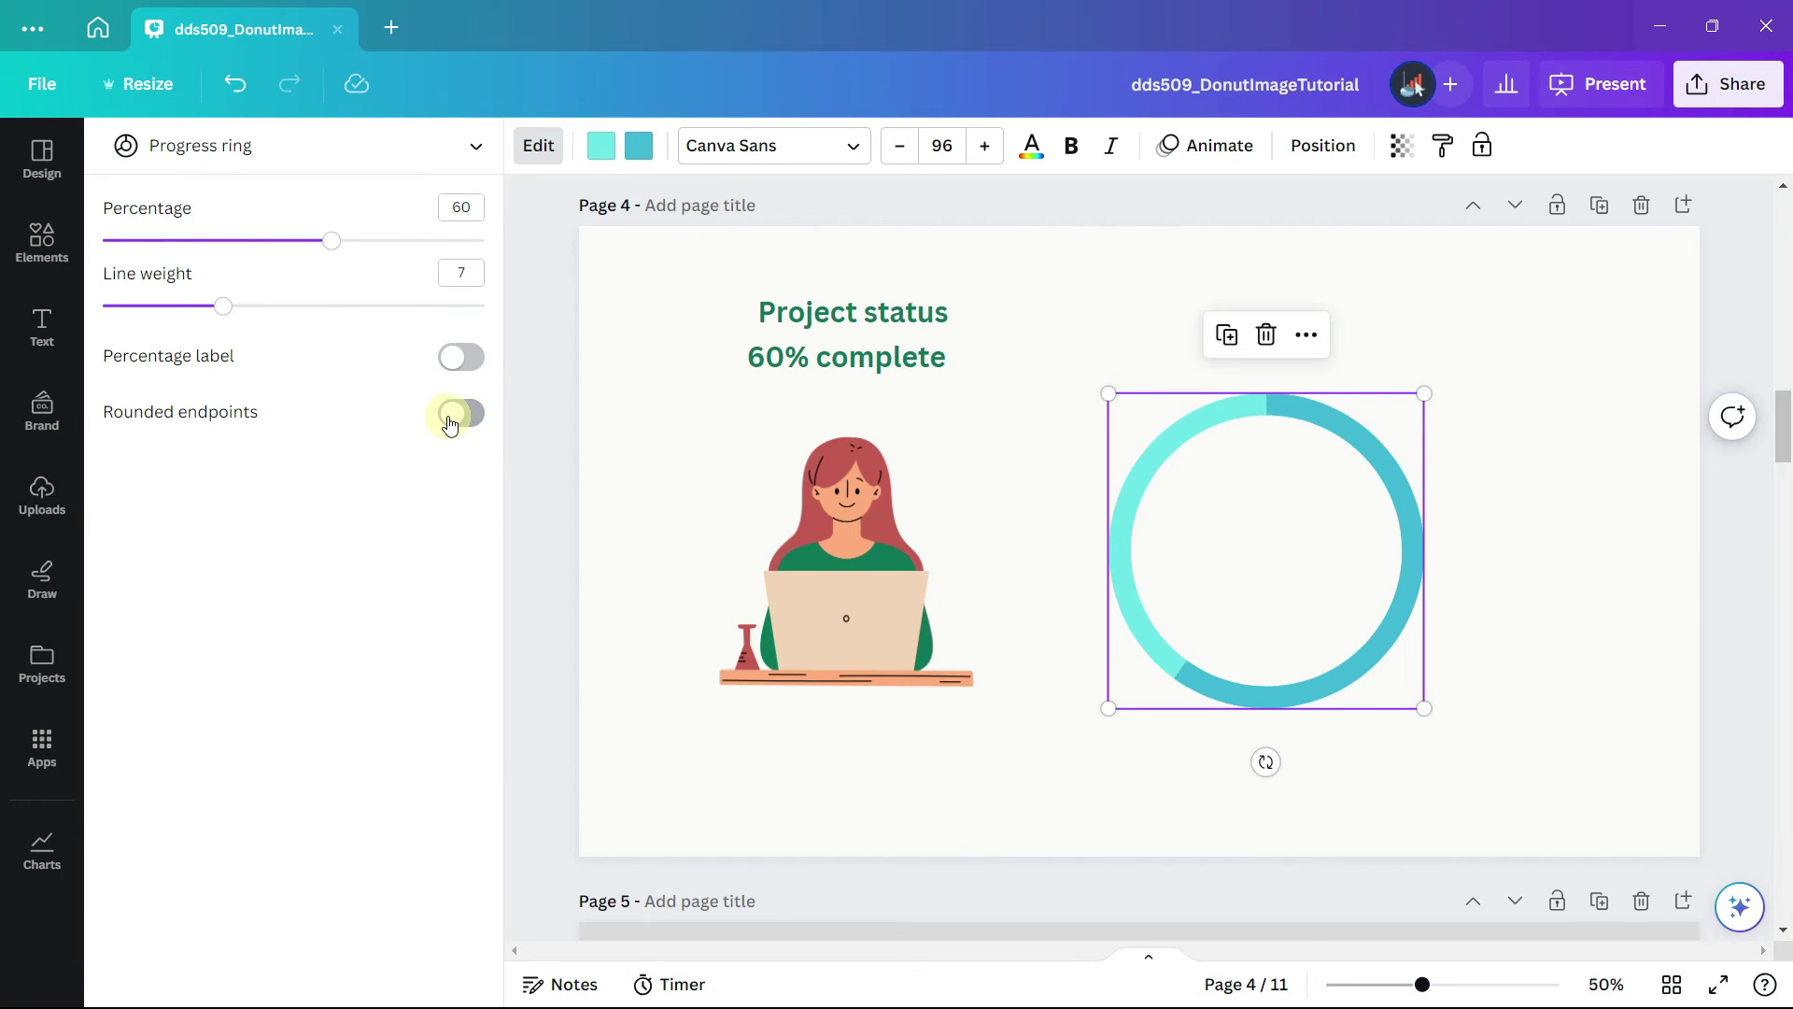
{"action": "left_click_drag", "start_coordinate": [1109, 708], "coordinate": [1057, 744]}
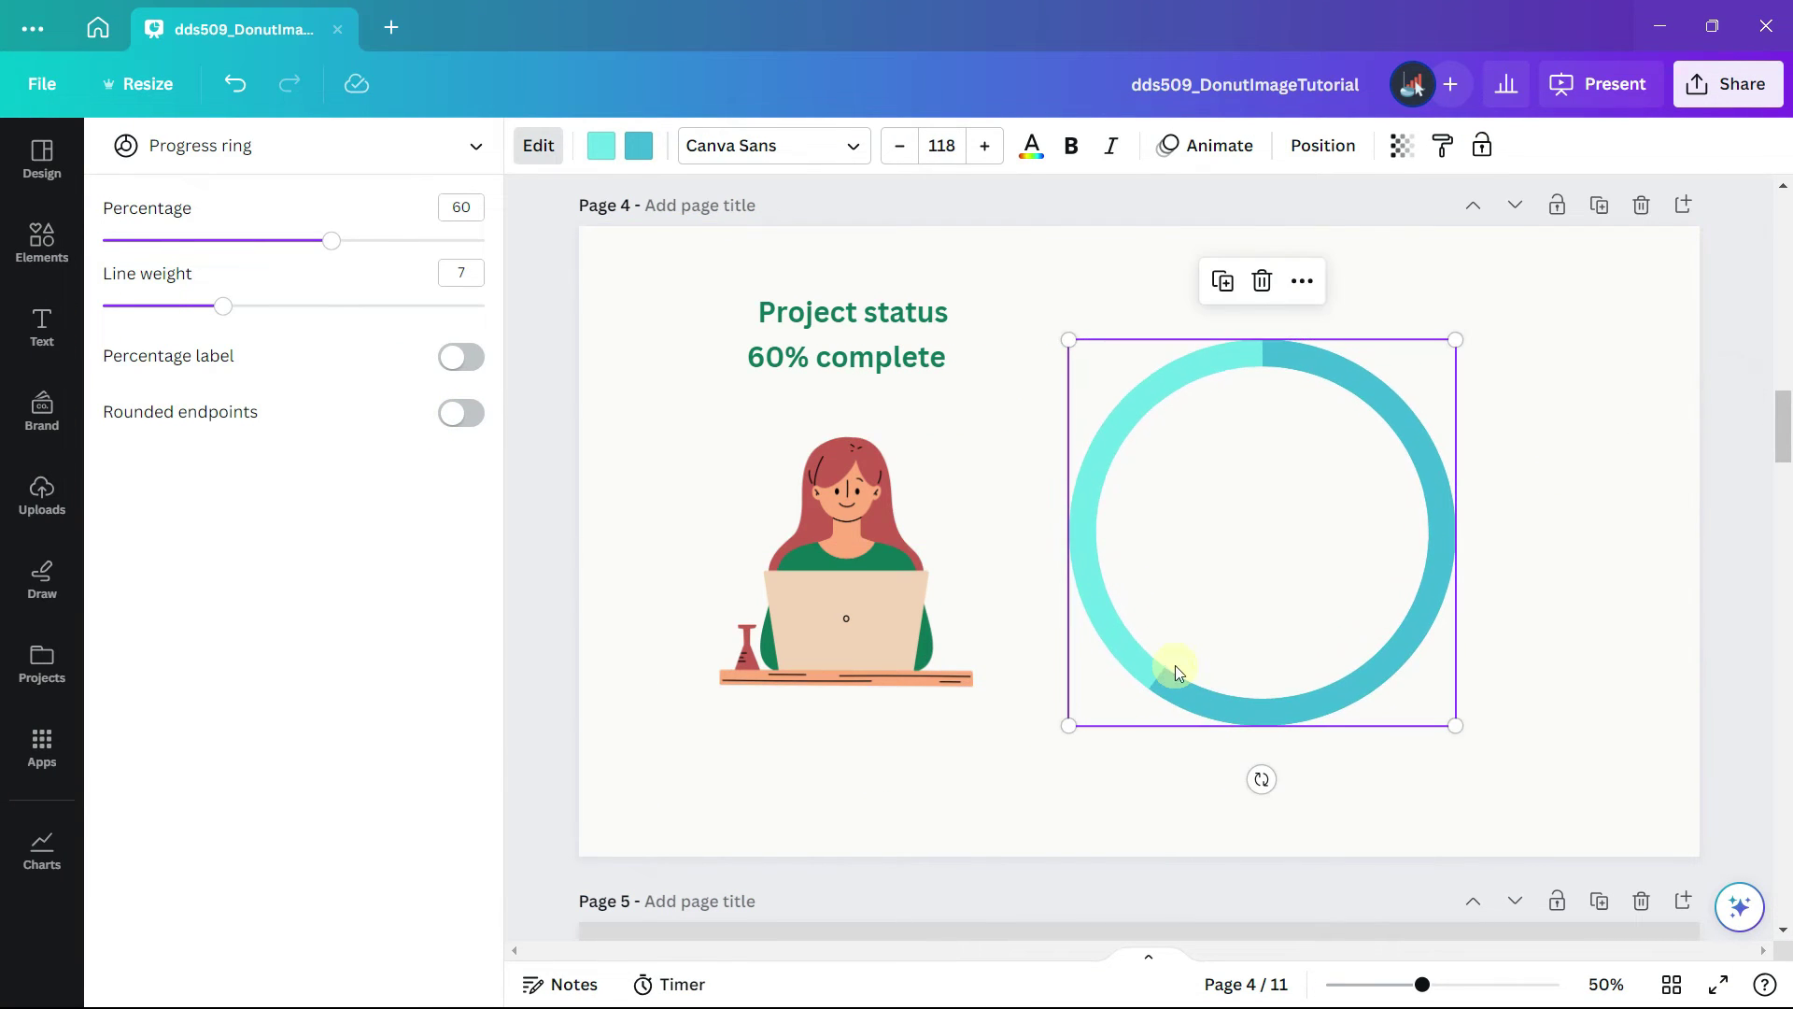
- Colour the ring's track beige and its filled section green
{"action": "left_click", "coordinate": [600, 146]}
{"action": "left_click", "coordinate": [283, 413]}
{"action": "left_click", "coordinate": [639, 146]}
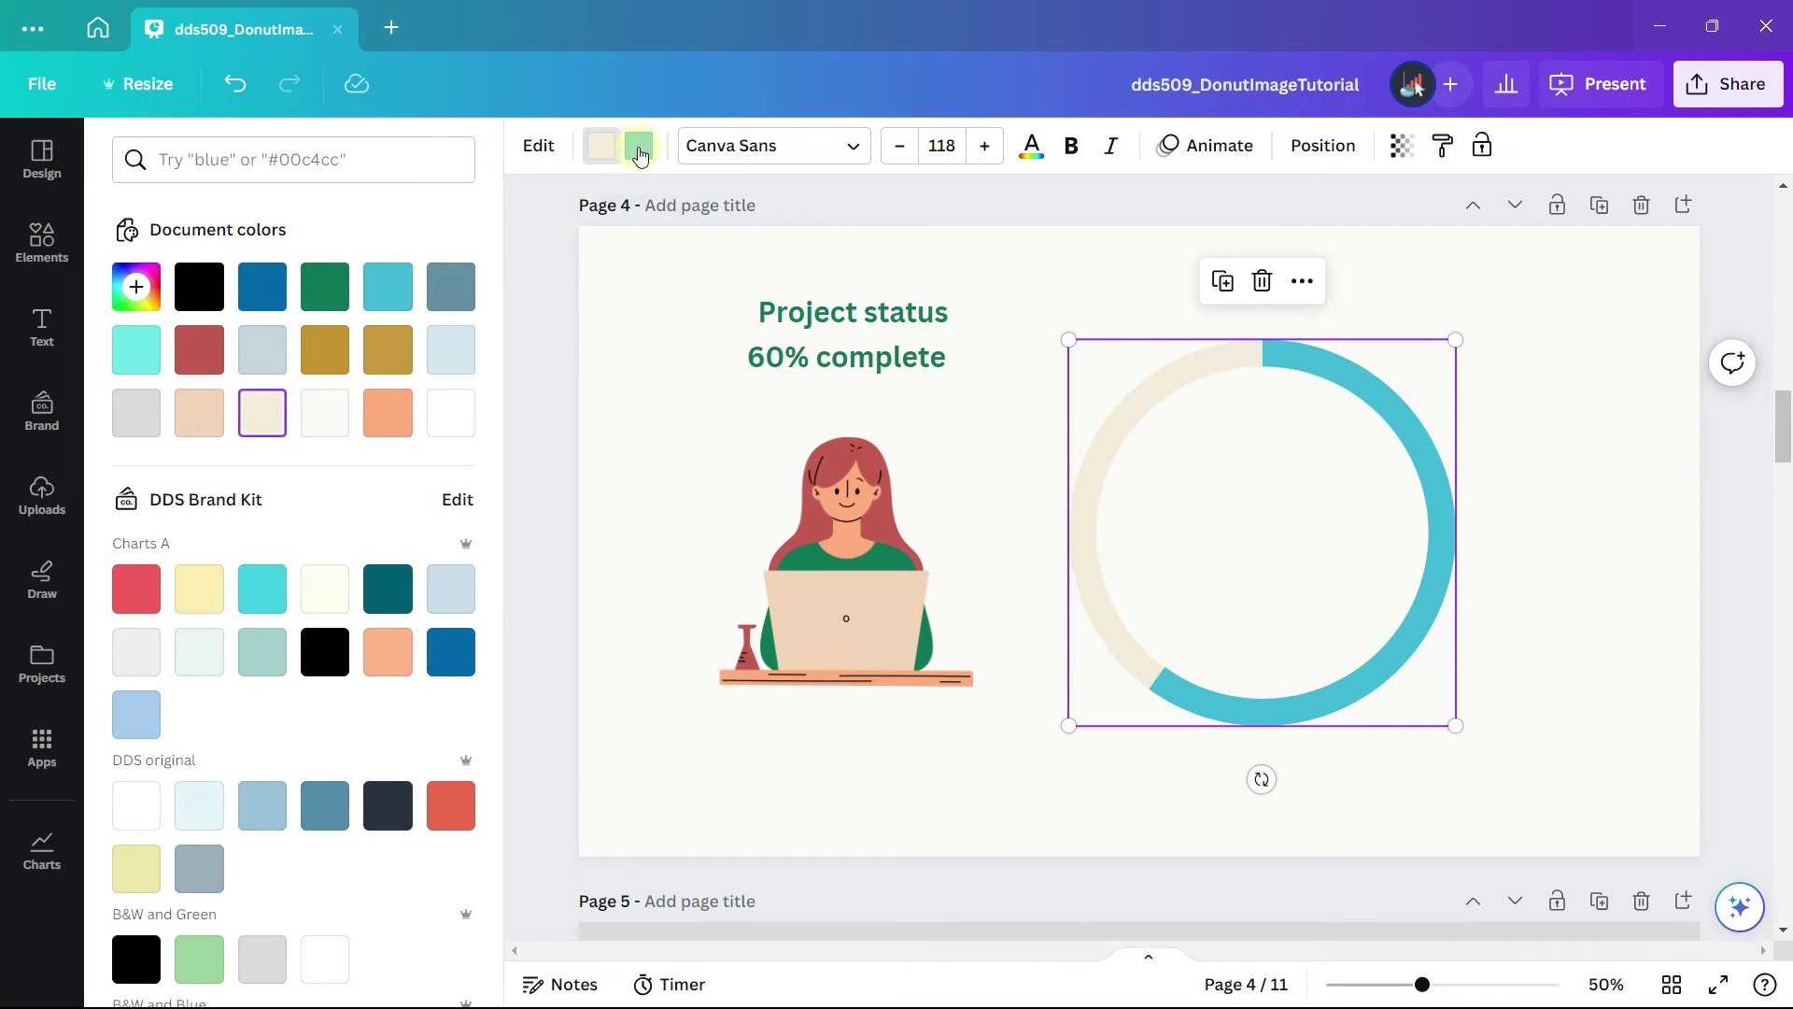
{"action": "left_click", "coordinate": [328, 301]}
- Move the laptop illustration into the ring's centre and shrink it slightly to fit
{"action": "left_click", "coordinate": [622, 613]}
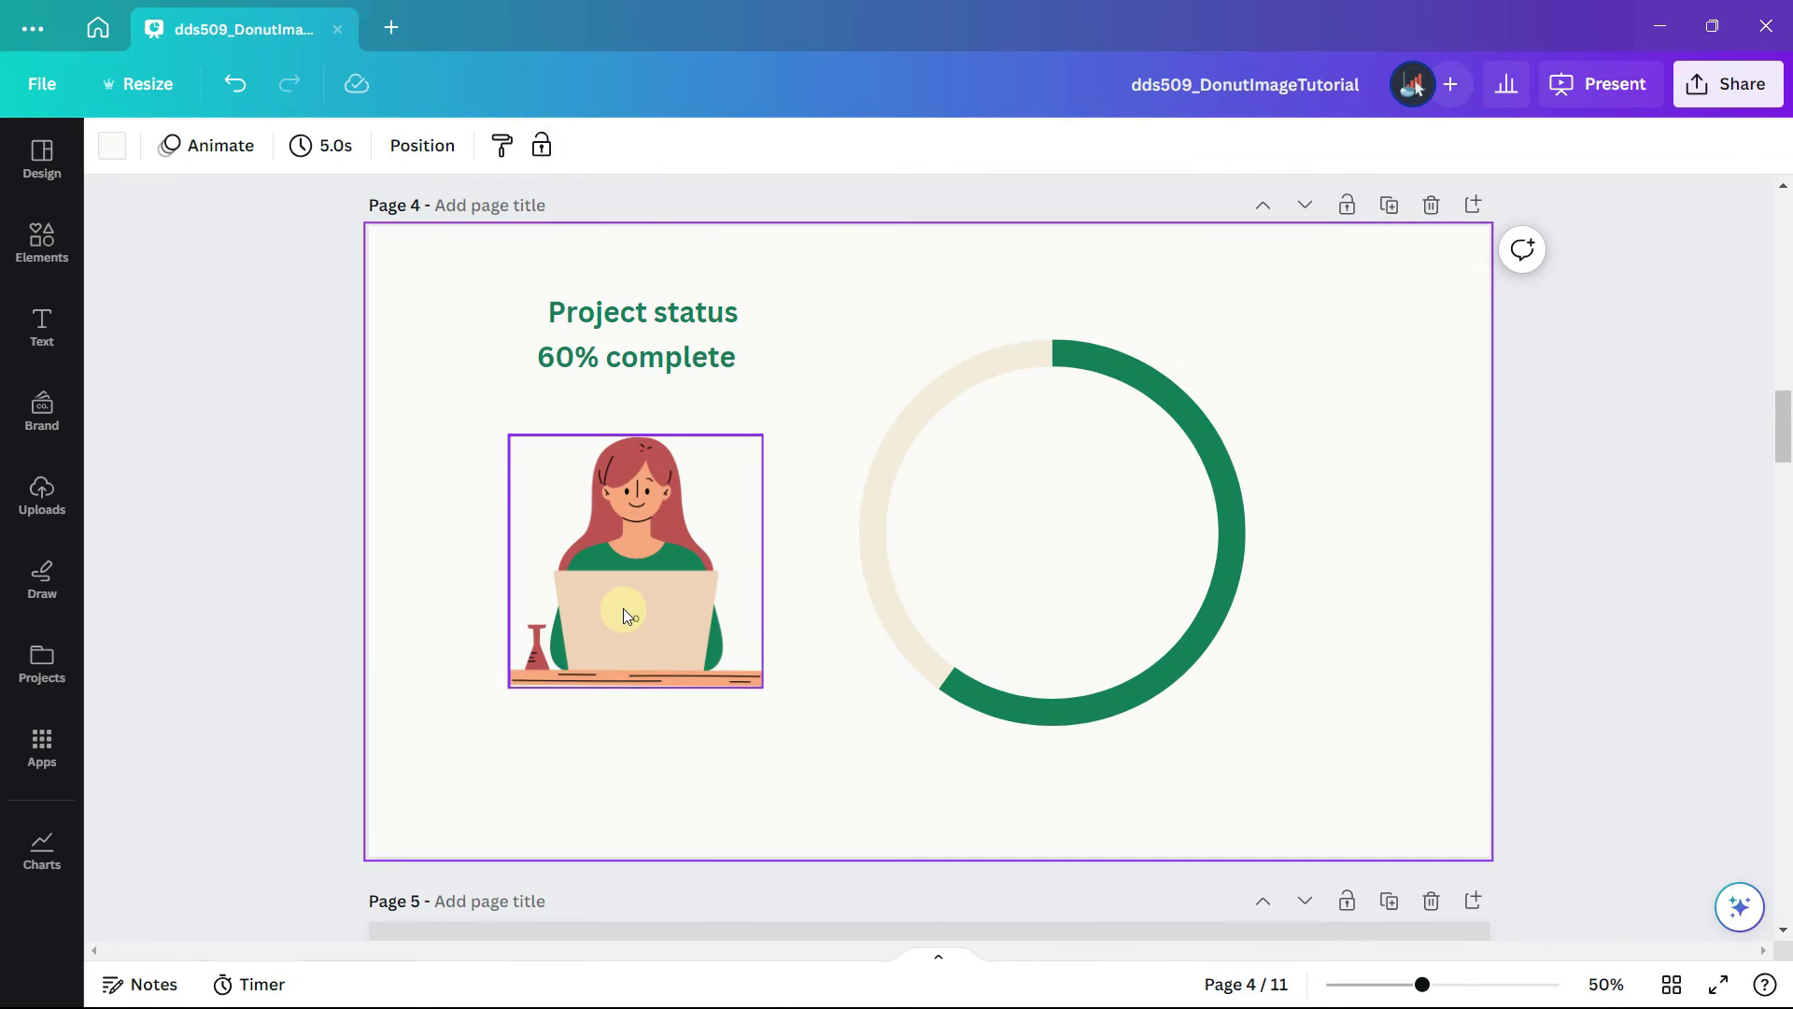
{"action": "left_click", "coordinate": [624, 612]}
{"action": "left_click_drag", "start_coordinate": [625, 608], "coordinate": [1046, 564]}
{"action": "left_click_drag", "start_coordinate": [1181, 393], "coordinate": [1160, 414]}
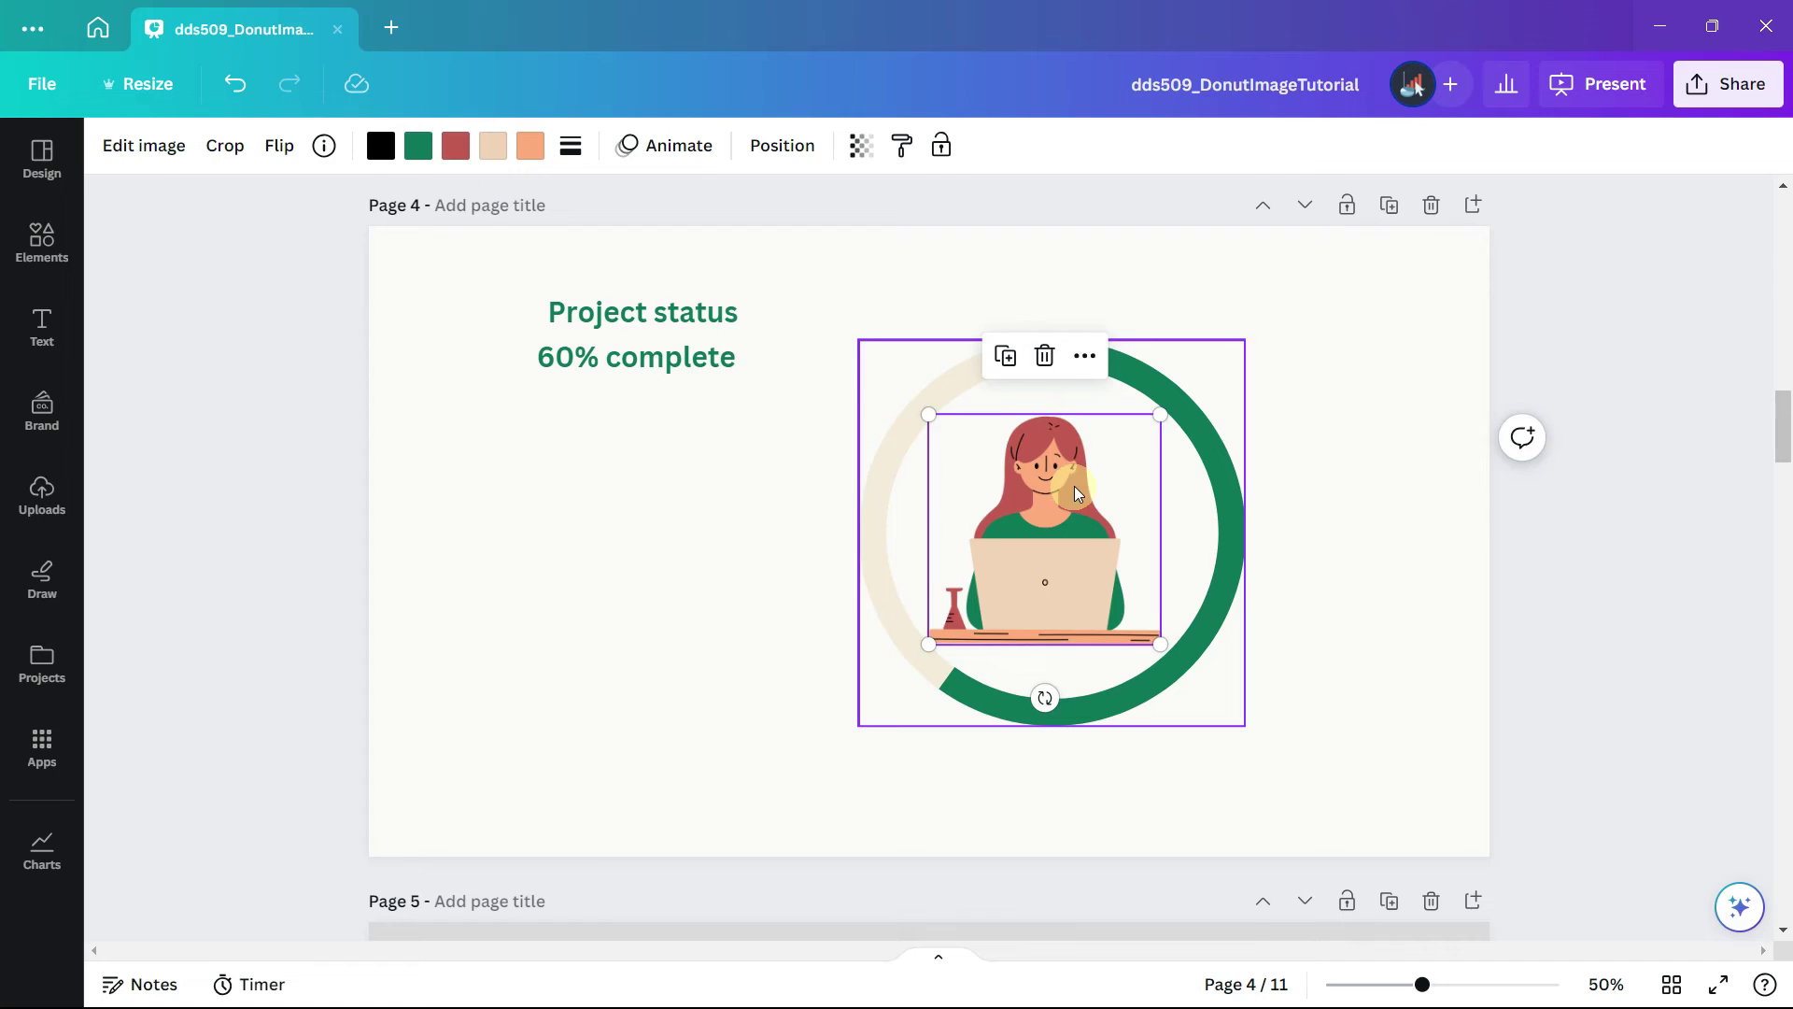
- Move the 'Project status' title above the ring
{"action": "left_click", "coordinate": [716, 523]}
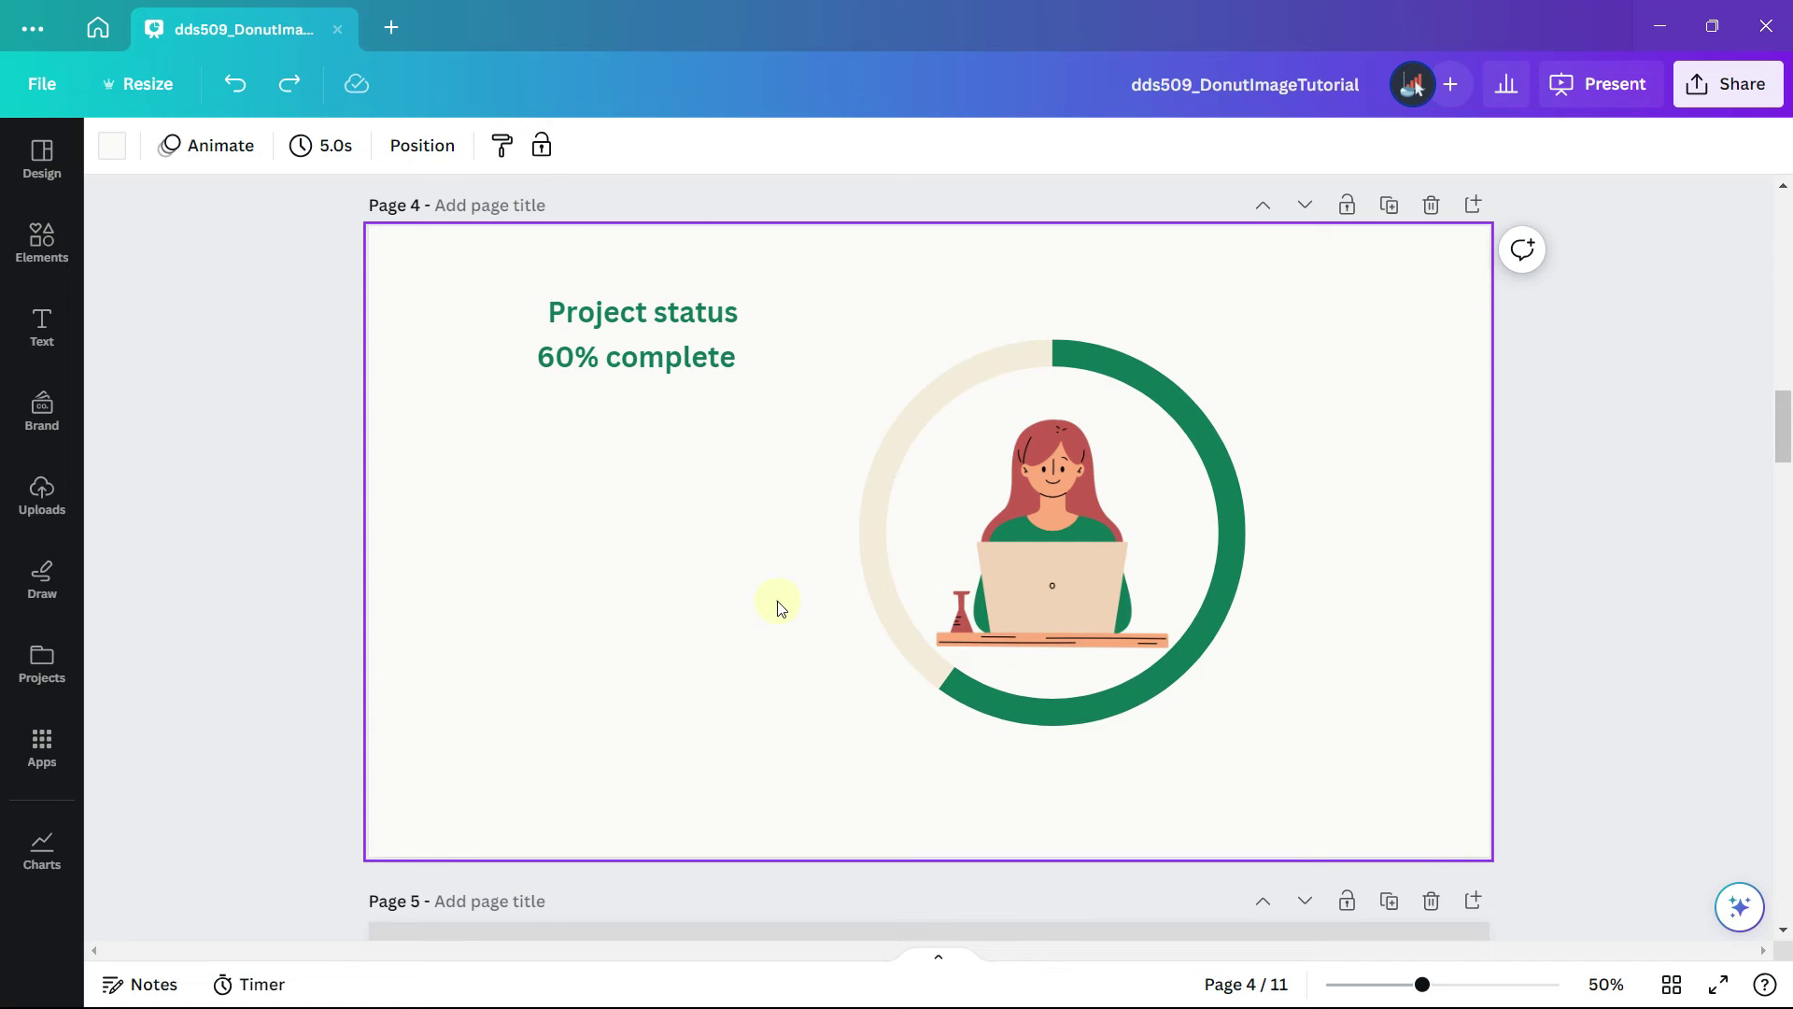
{"action": "left_click", "coordinate": [653, 311]}
{"action": "left_click_drag", "start_coordinate": [652, 311], "coordinate": [1067, 306]}
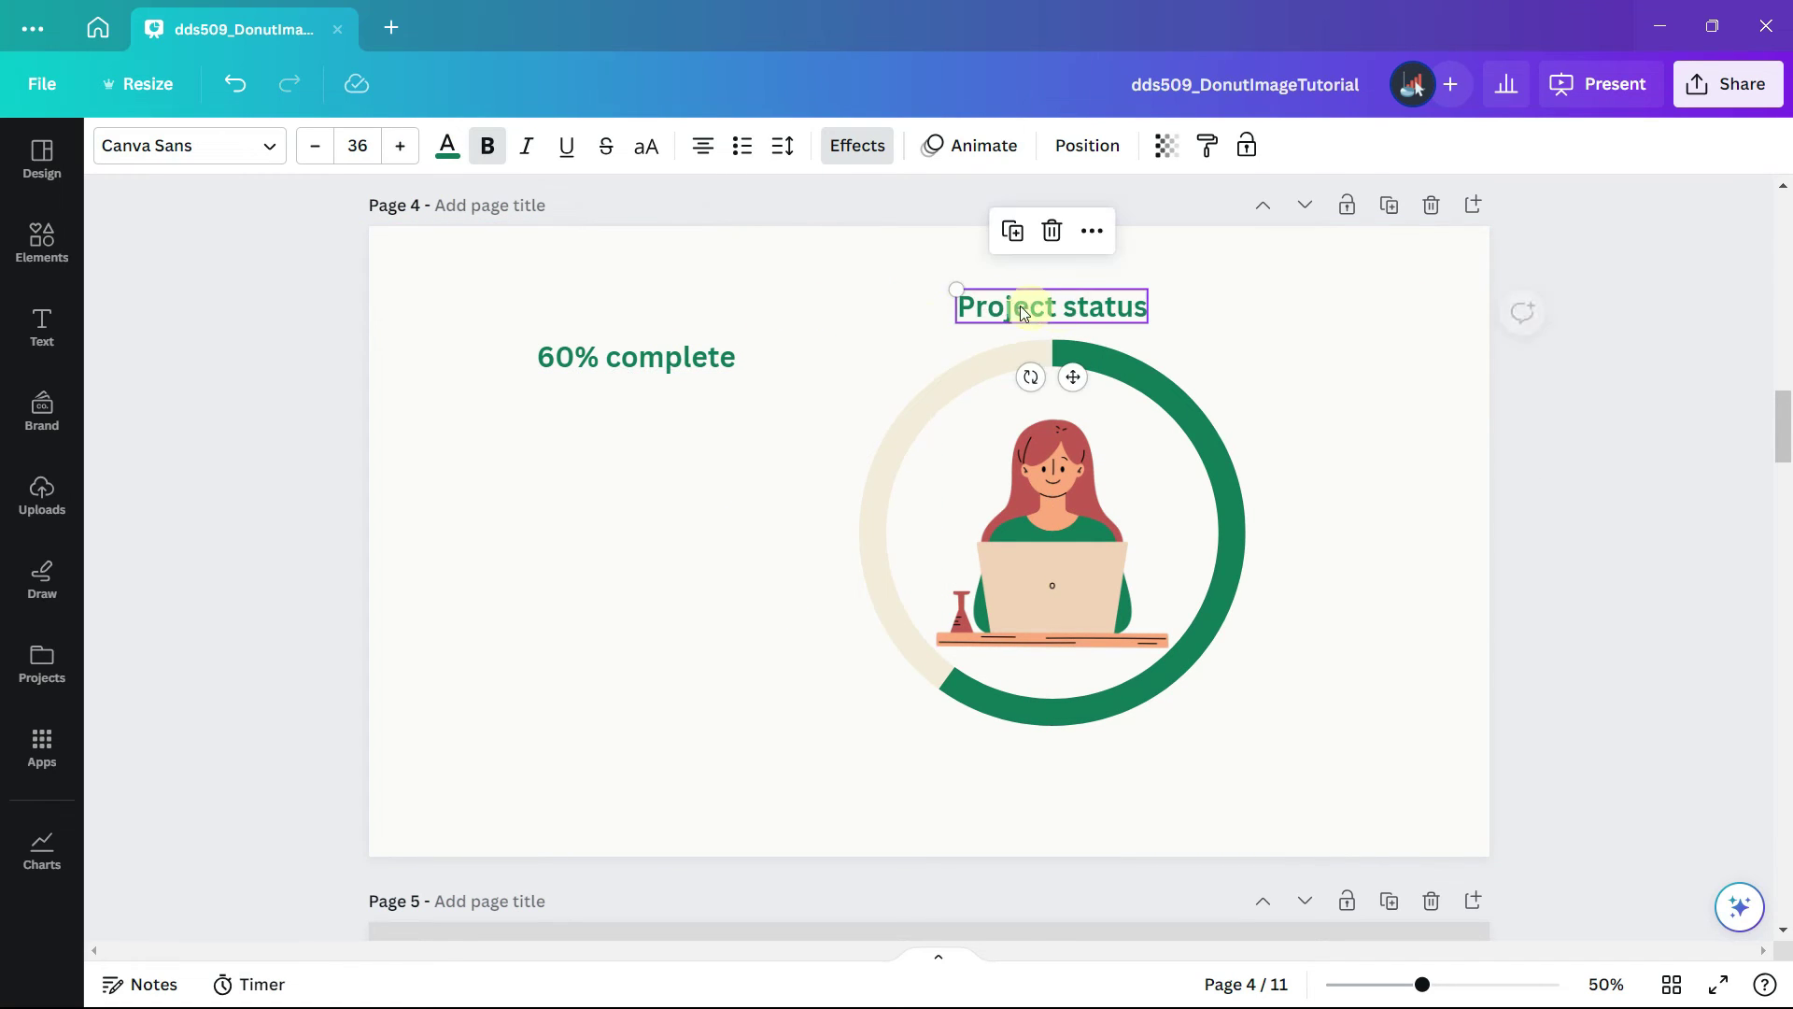
- Apply a Curve effect of 30 to 'Project status' so it arcs over the ring
{"action": "left_click", "coordinate": [861, 171]}
{"action": "scroll", "coordinate": [434, 679], "scroll_direction": "down", "scroll_amount": 2}
{"action": "left_click", "coordinate": [288, 802]}
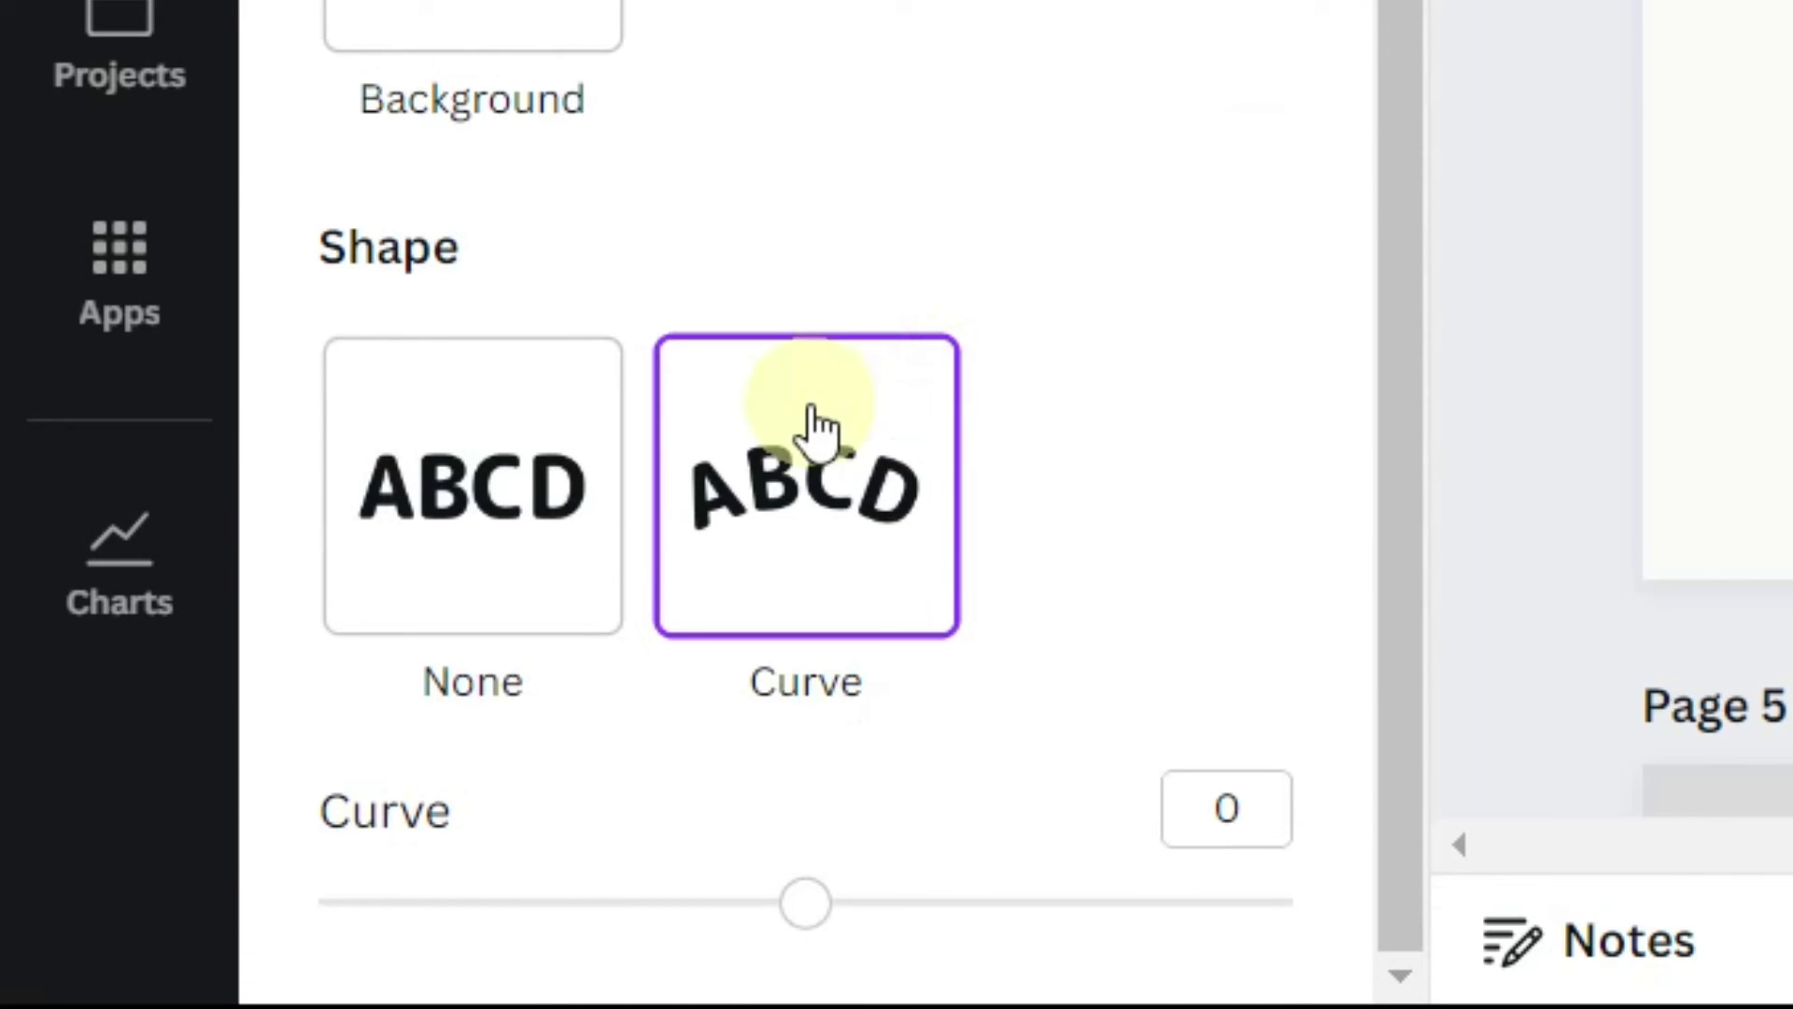
{"action": "left_click", "coordinate": [1272, 811]}
{"action": "type", "text": "3"}
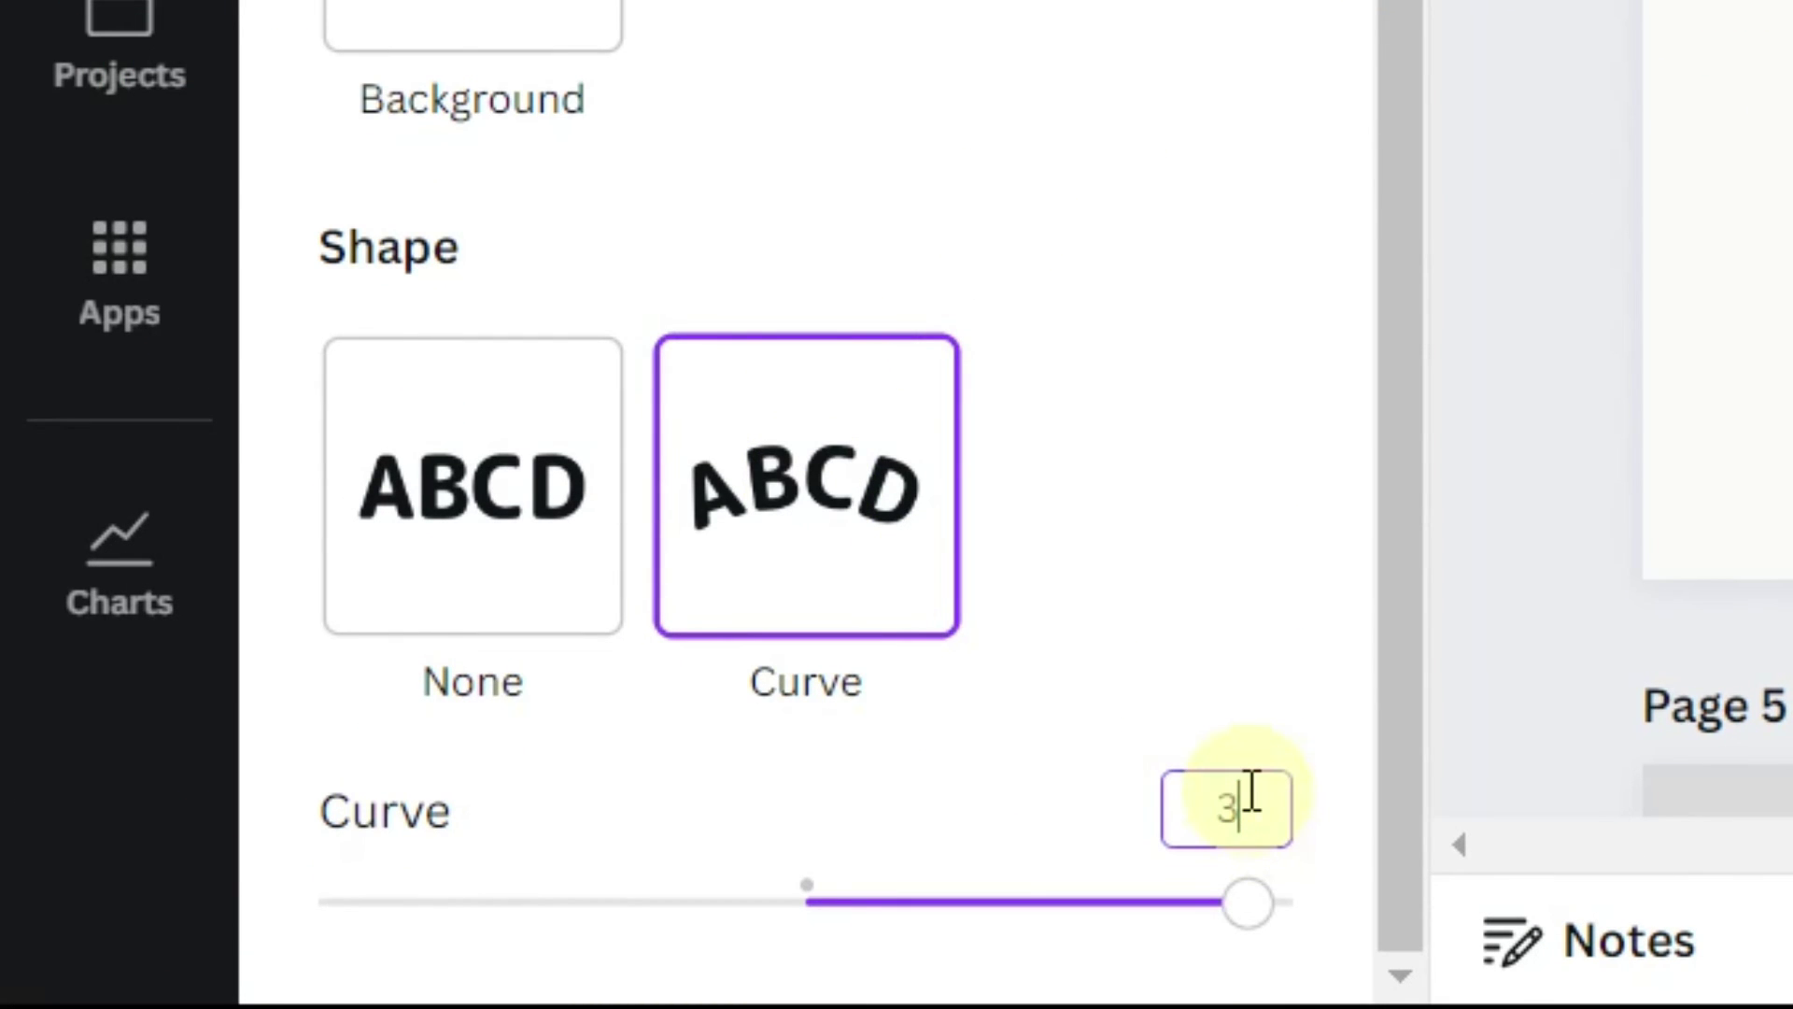
{"action": "type", "text": "0"}
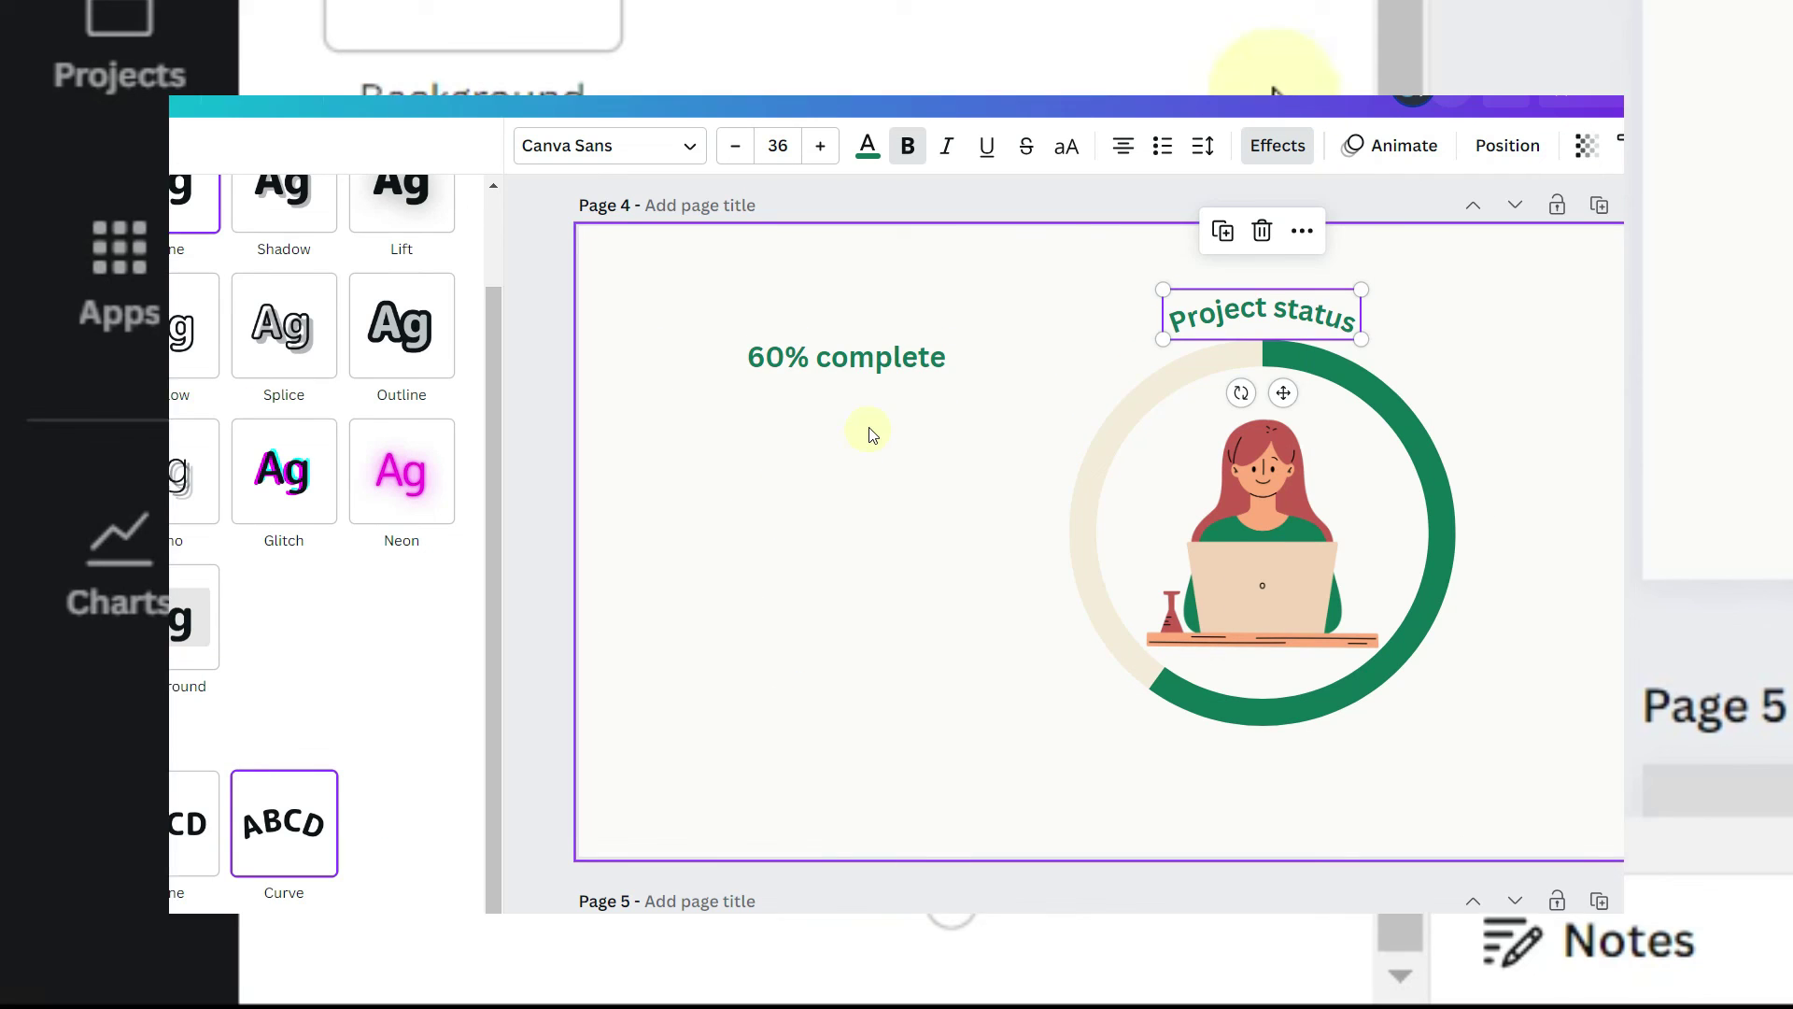
- Move '60% complete' below the ring and give it a downward curve
{"action": "left_click_drag", "start_coordinate": [848, 362], "coordinate": [1273, 763]}
{"action": "left_click", "coordinate": [428, 935]}
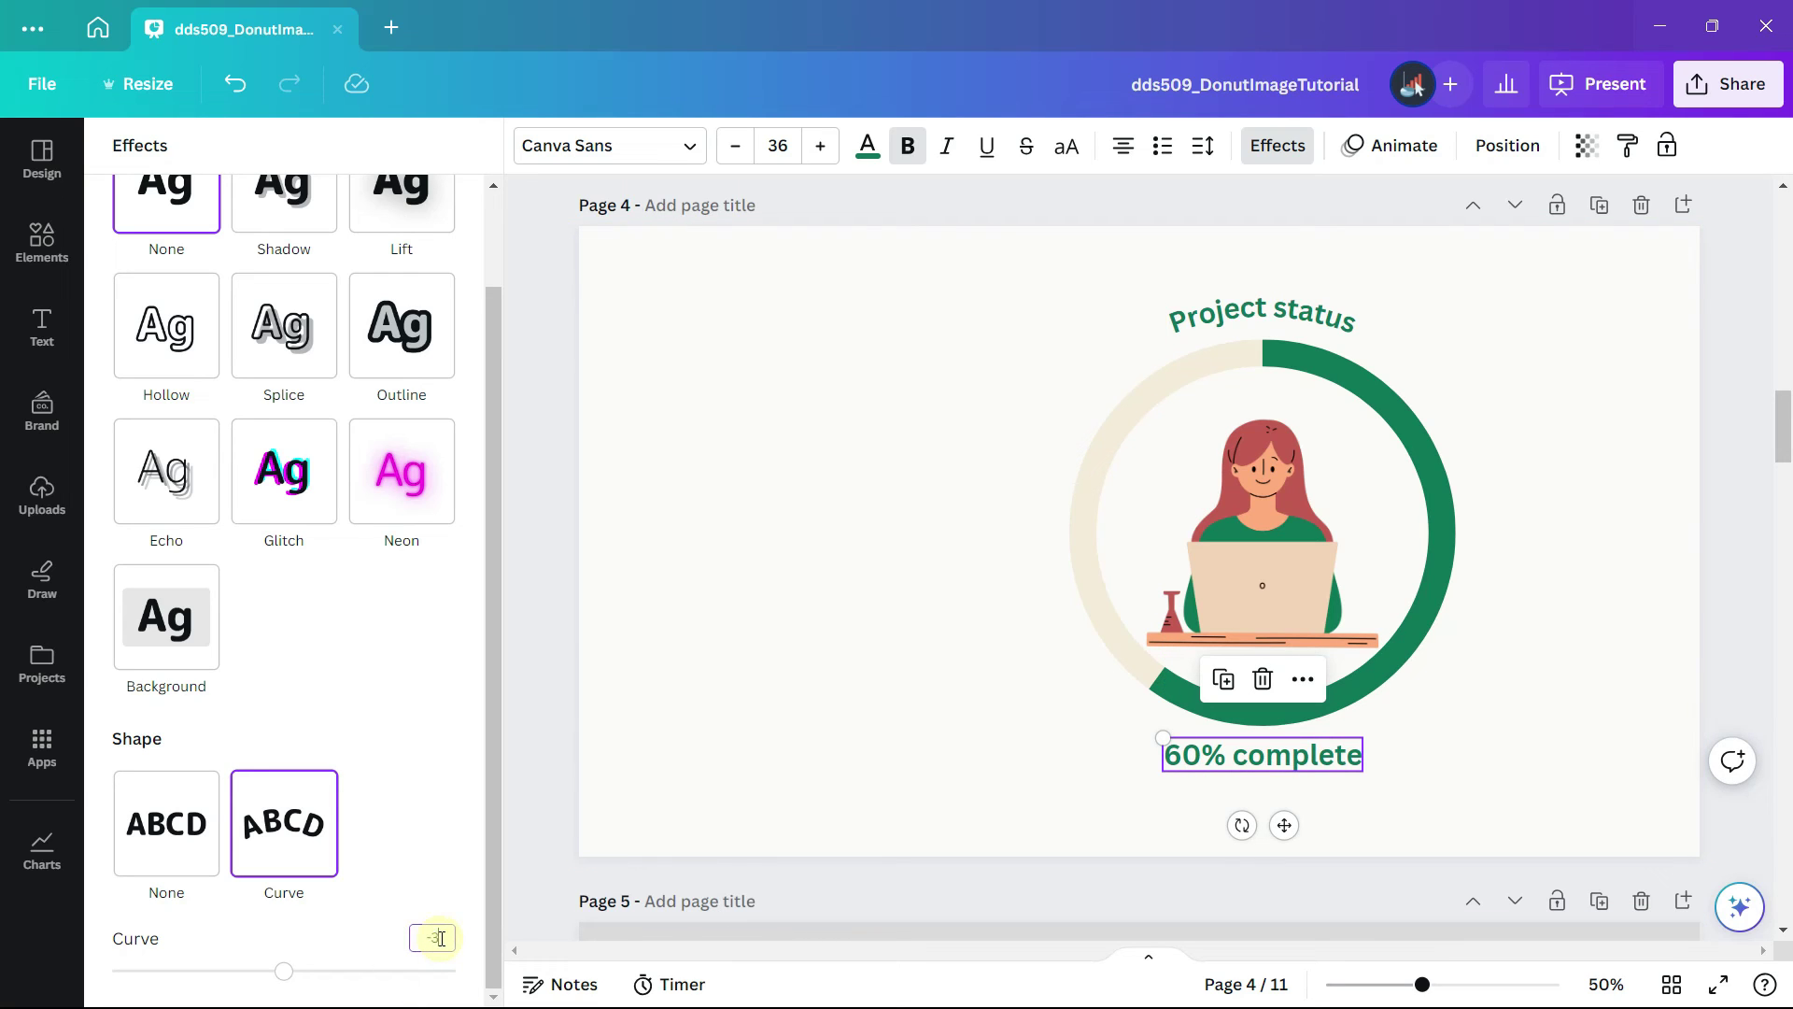
{"action": "key", "text": "Return"}
{"action": "left_click", "coordinate": [754, 525]}
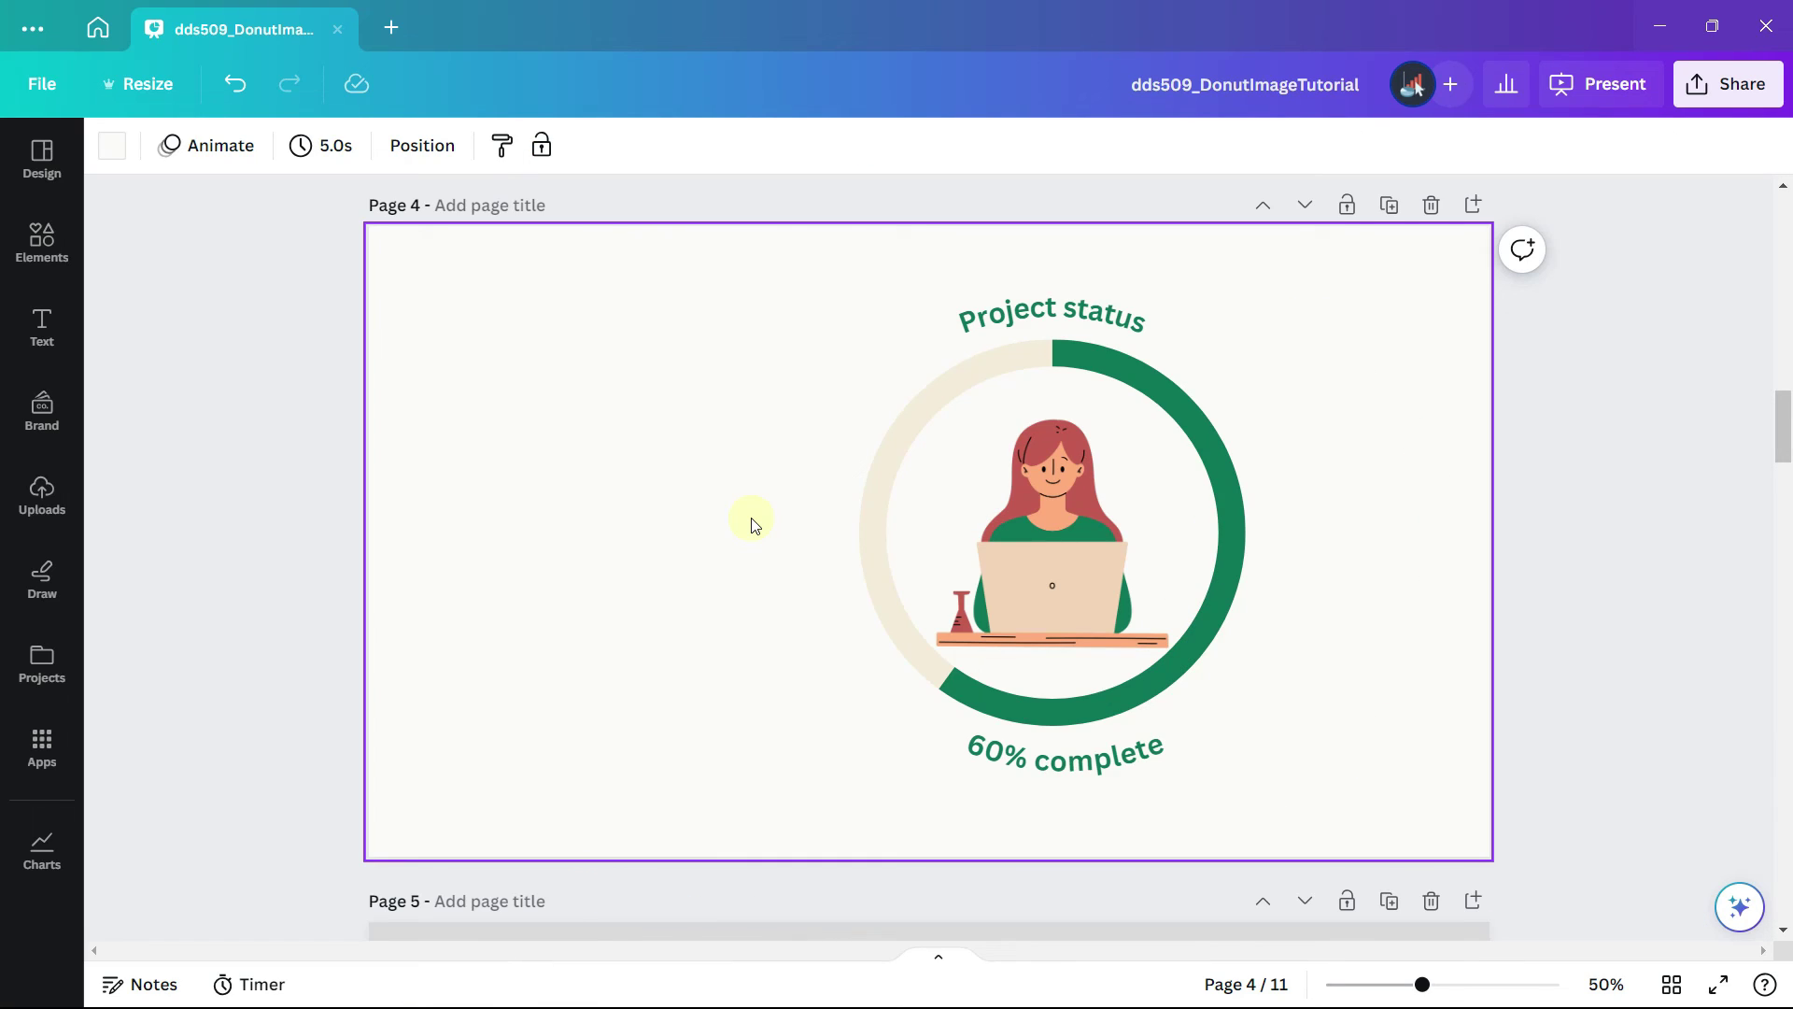